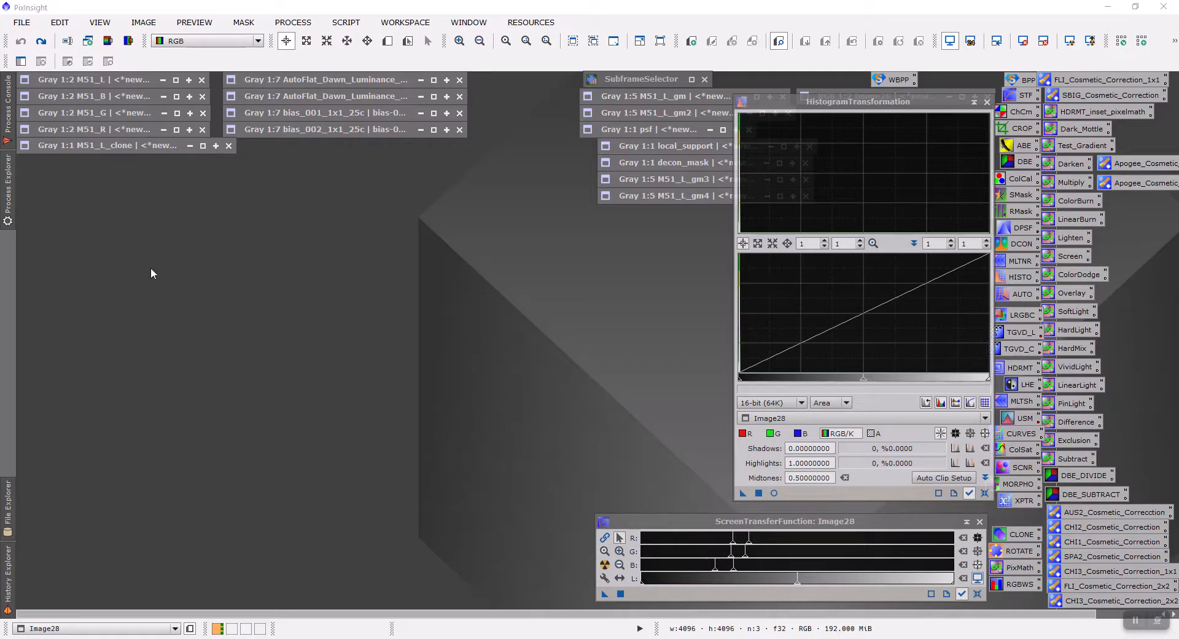
Open the ChannelCombination process and reset its source images to their defaults.
{"action": "left_click", "coordinate": [293, 23]}
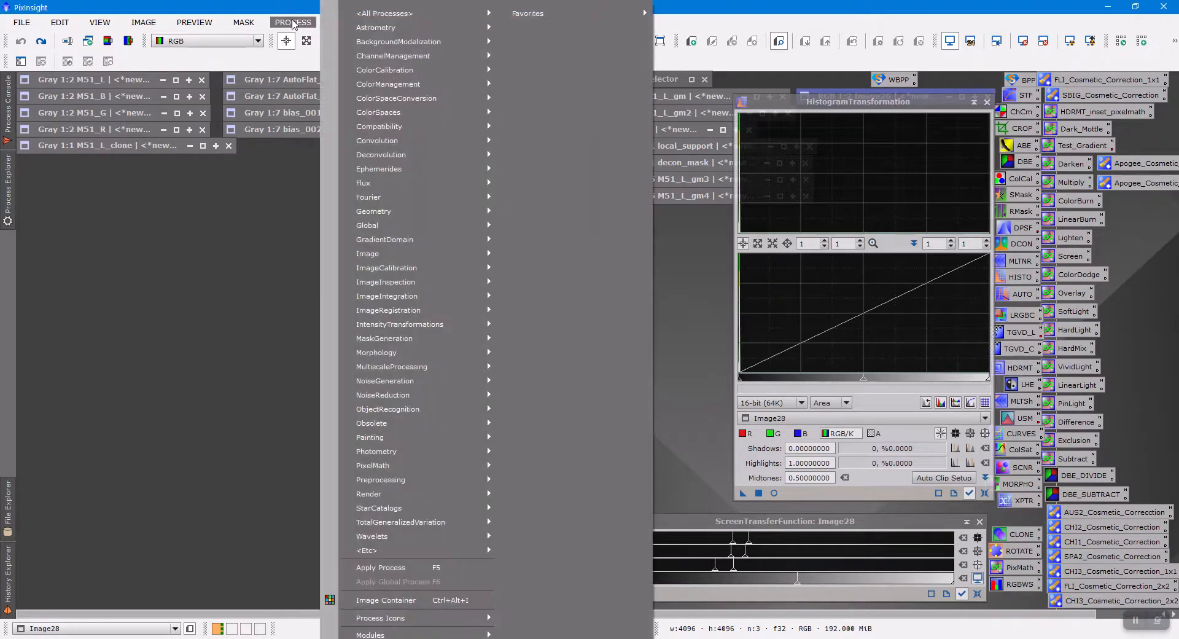
{"action": "mouse_move", "coordinate": [386, 15]}
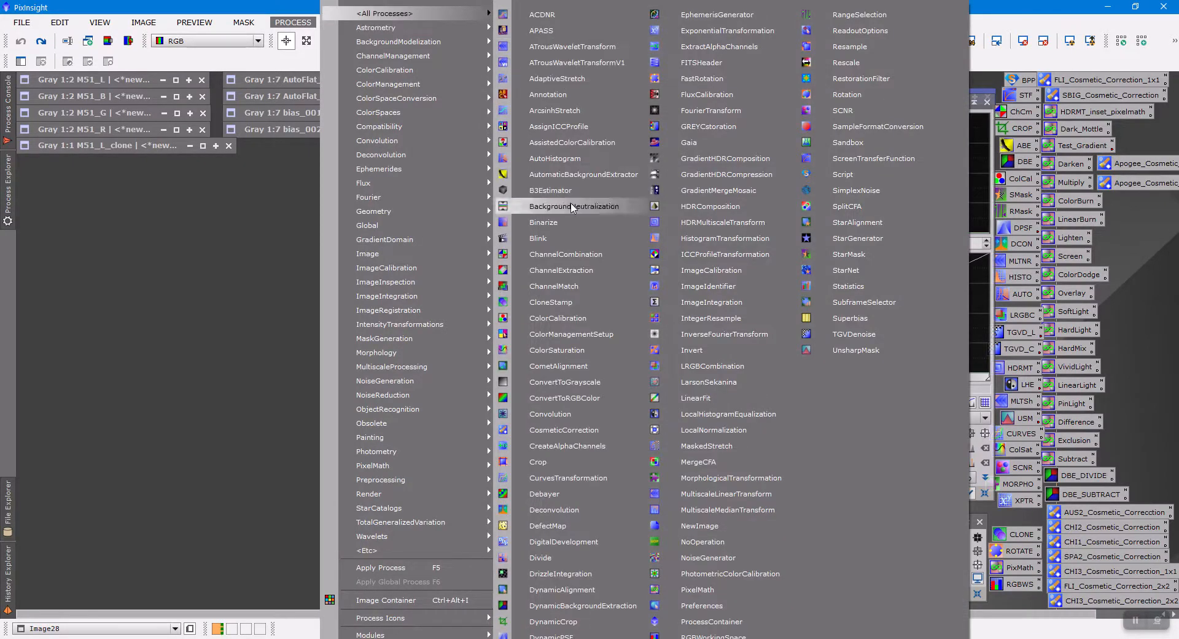
{"action": "left_click", "coordinate": [570, 253]}
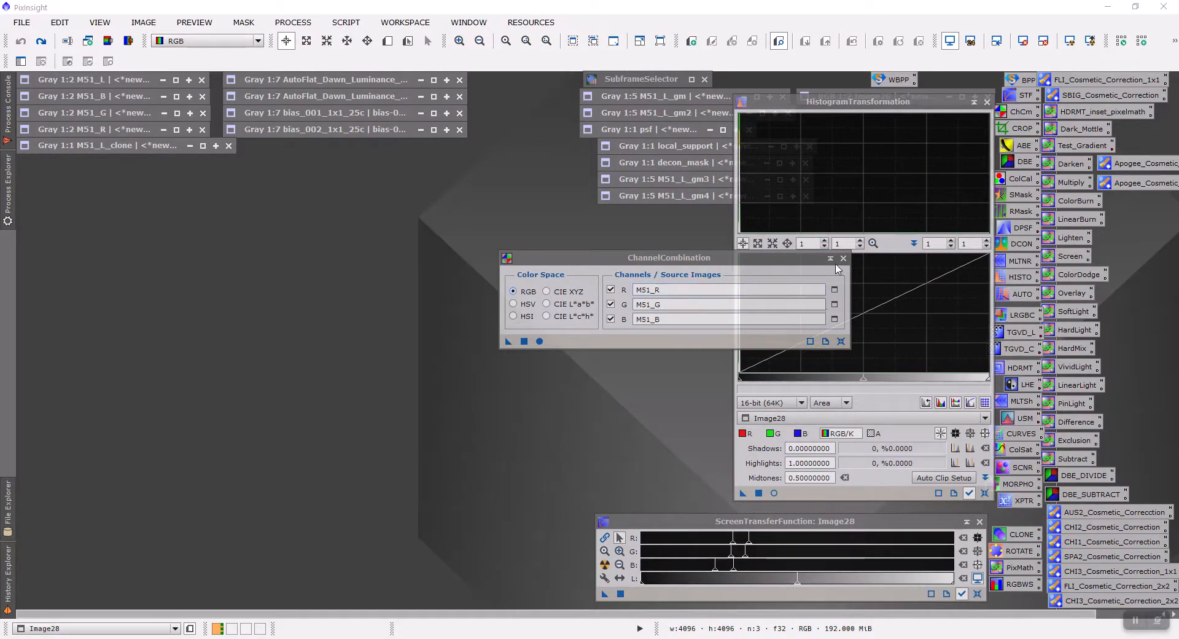
{"action": "left_click", "coordinate": [841, 341]}
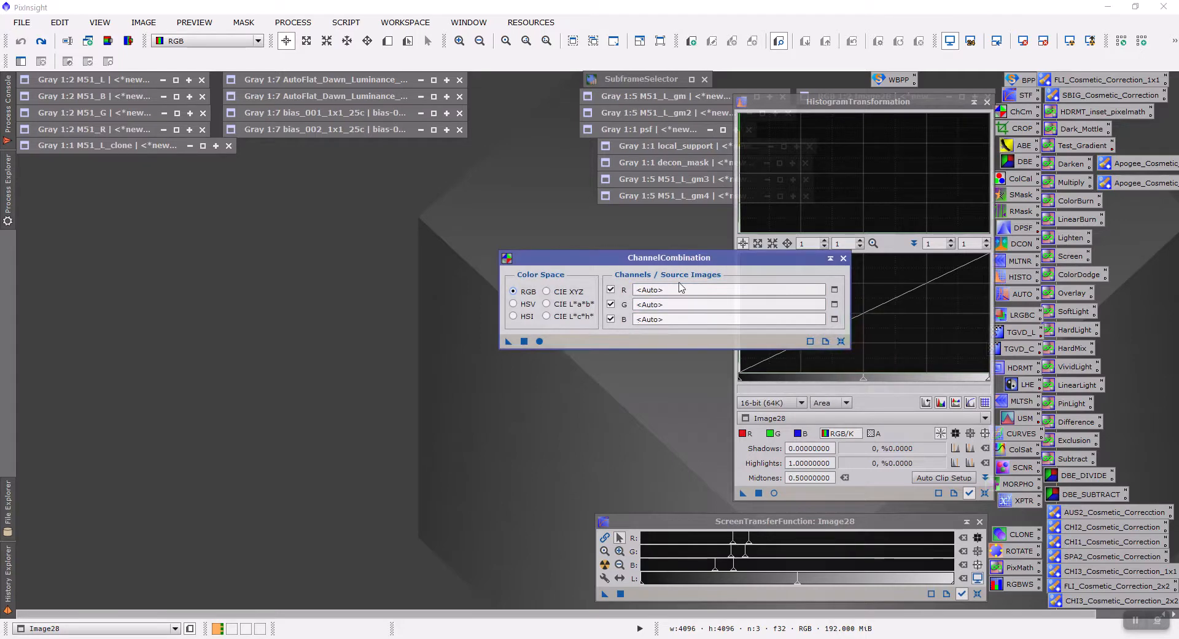
{"action": "left_click_drag", "start_coordinate": [657, 259], "coordinate": [576, 248]}
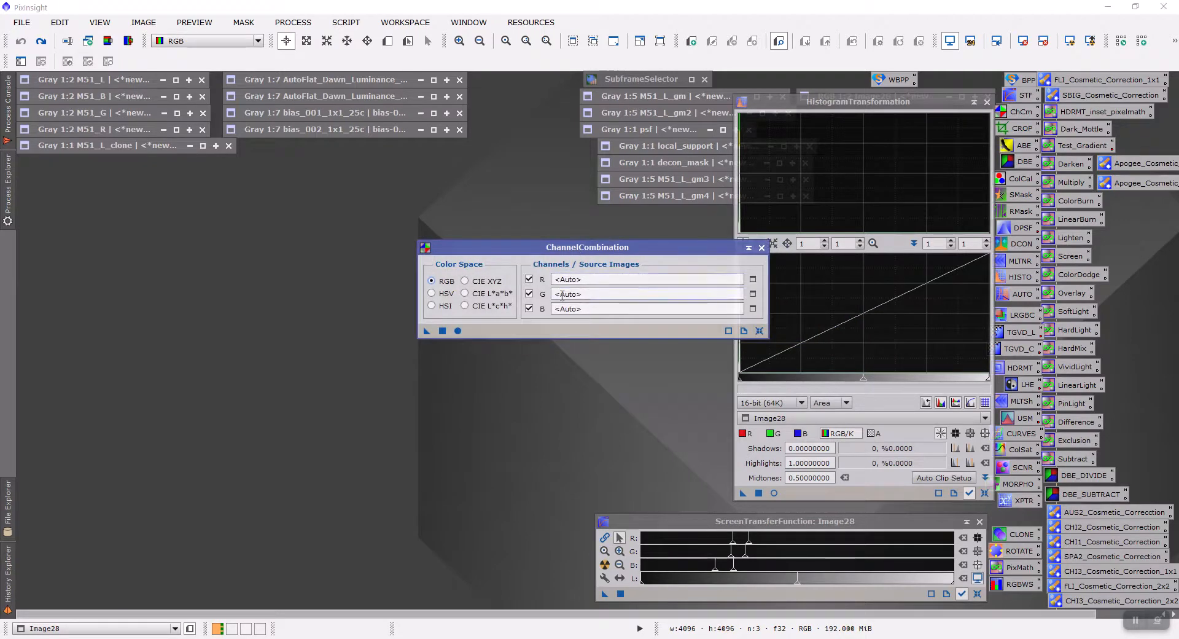
Assign M51_R, M51_G and M51_B as the R, G and B source images and combine them into a new color image.
{"action": "left_click", "coordinate": [754, 282]}
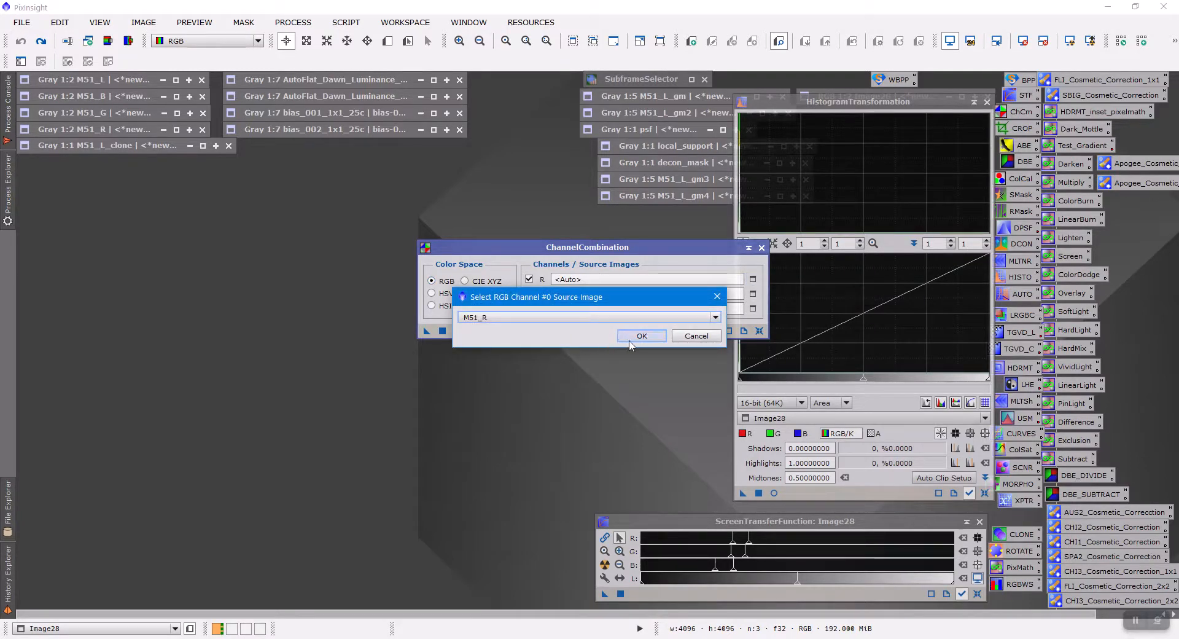
{"action": "left_click", "coordinate": [631, 340]}
{"action": "left_click", "coordinate": [754, 293]}
{"action": "left_click", "coordinate": [633, 335]}
{"action": "left_click", "coordinate": [754, 309]}
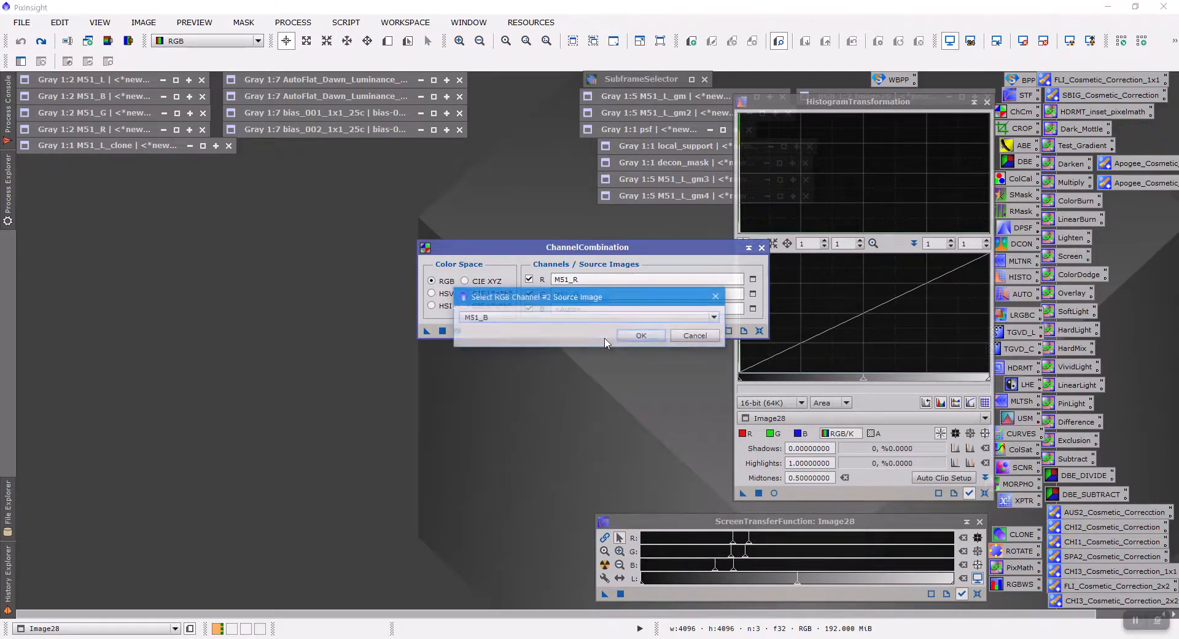
{"action": "left_click", "coordinate": [641, 335]}
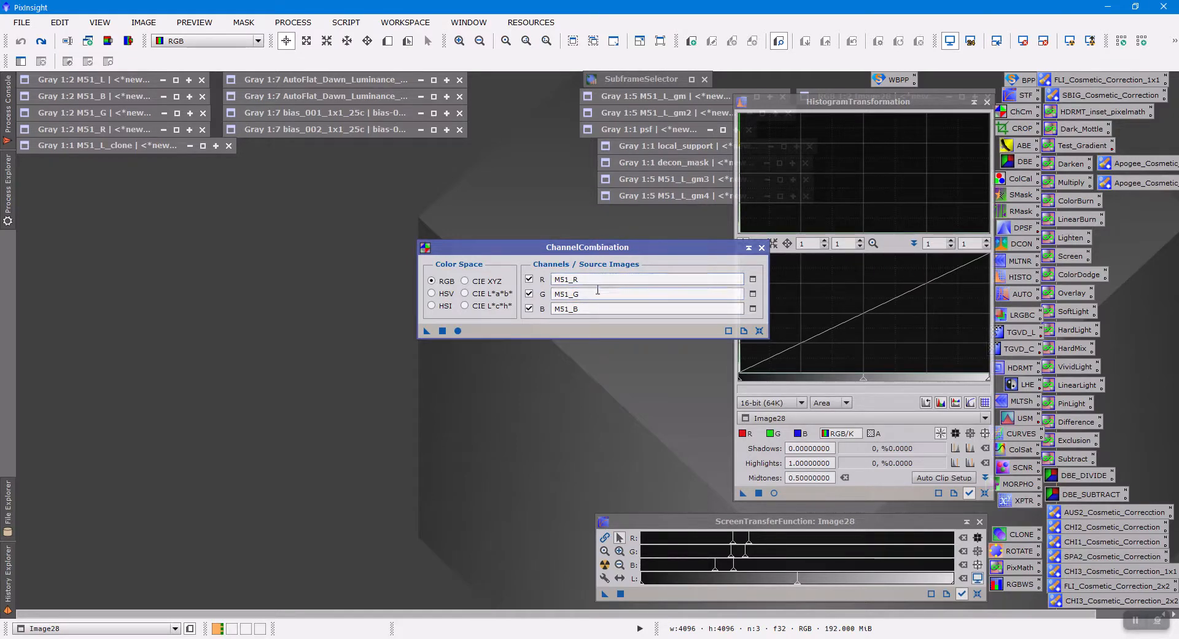
{"action": "left_click", "coordinate": [457, 331]}
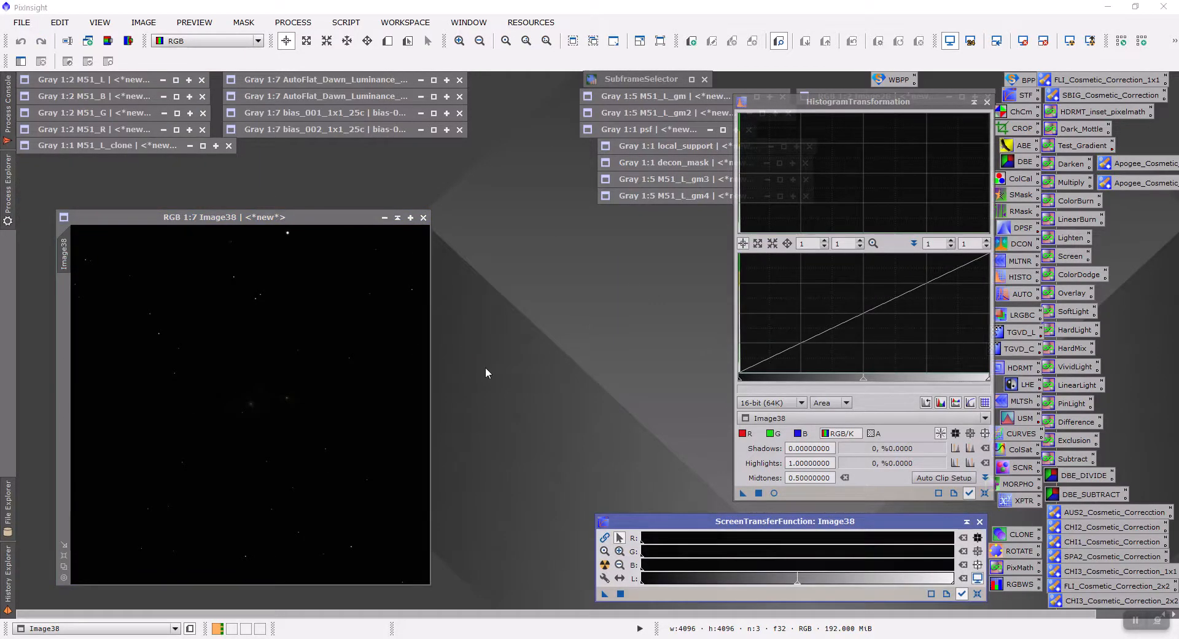
Rename the combined image M51_RGB, and reset and reapply its automatic screen stretch.
{"action": "left_click", "coordinate": [305, 218]}
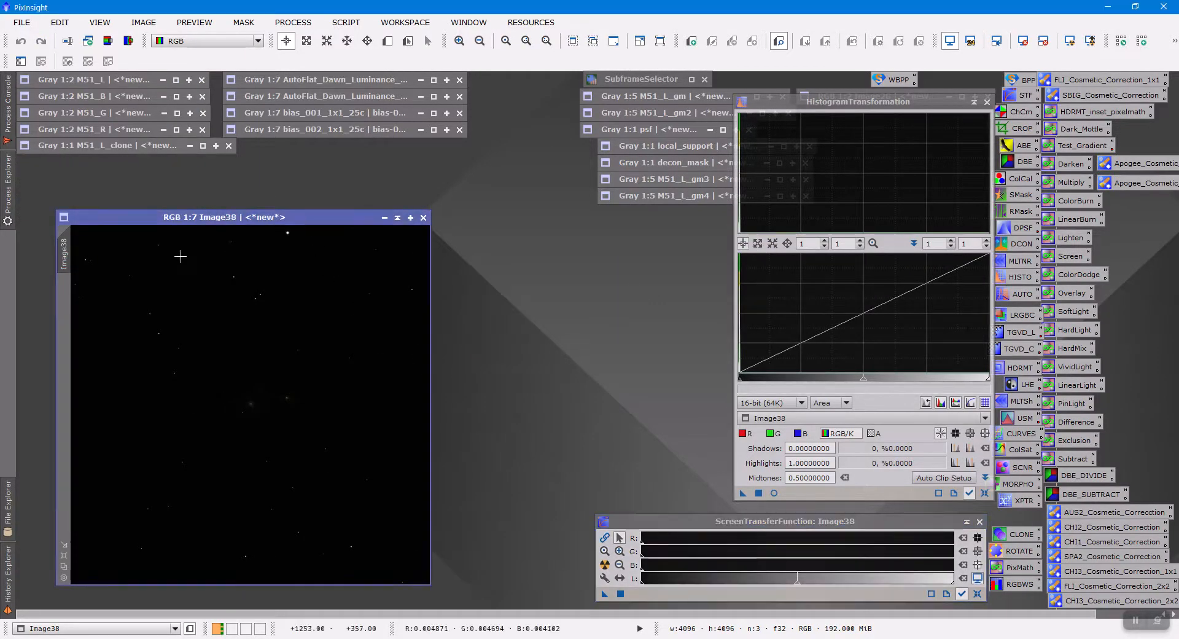
{"action": "double_click", "coordinate": [65, 255]}
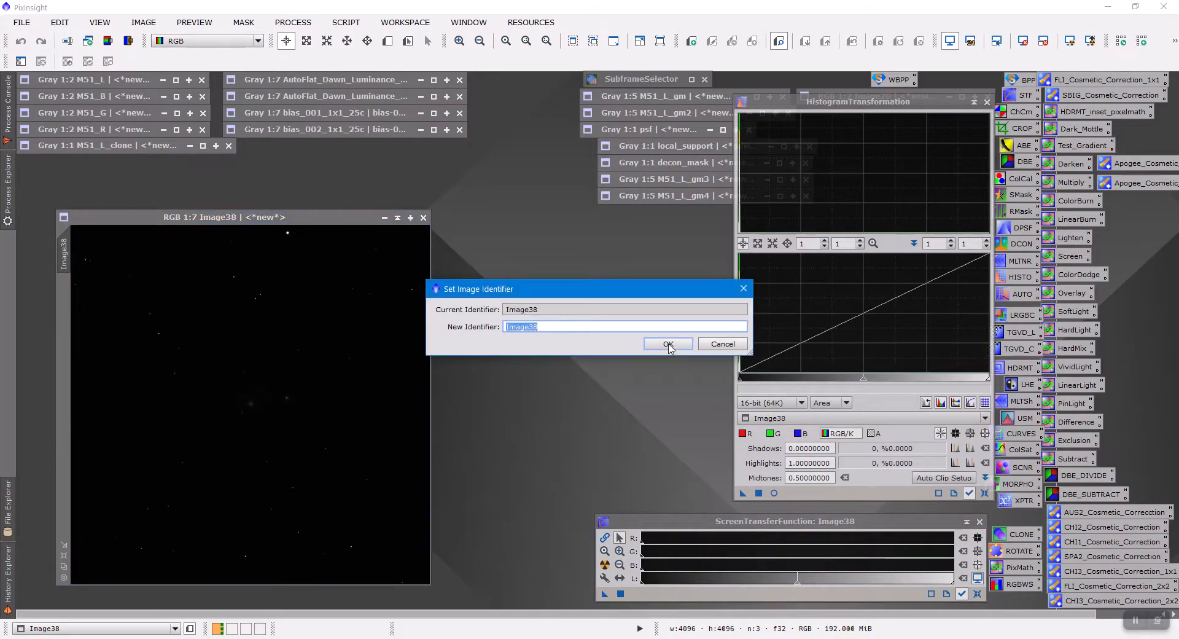
{"action": "type", "text": "M51_RGB"}
{"action": "left_click", "coordinate": [669, 344]}
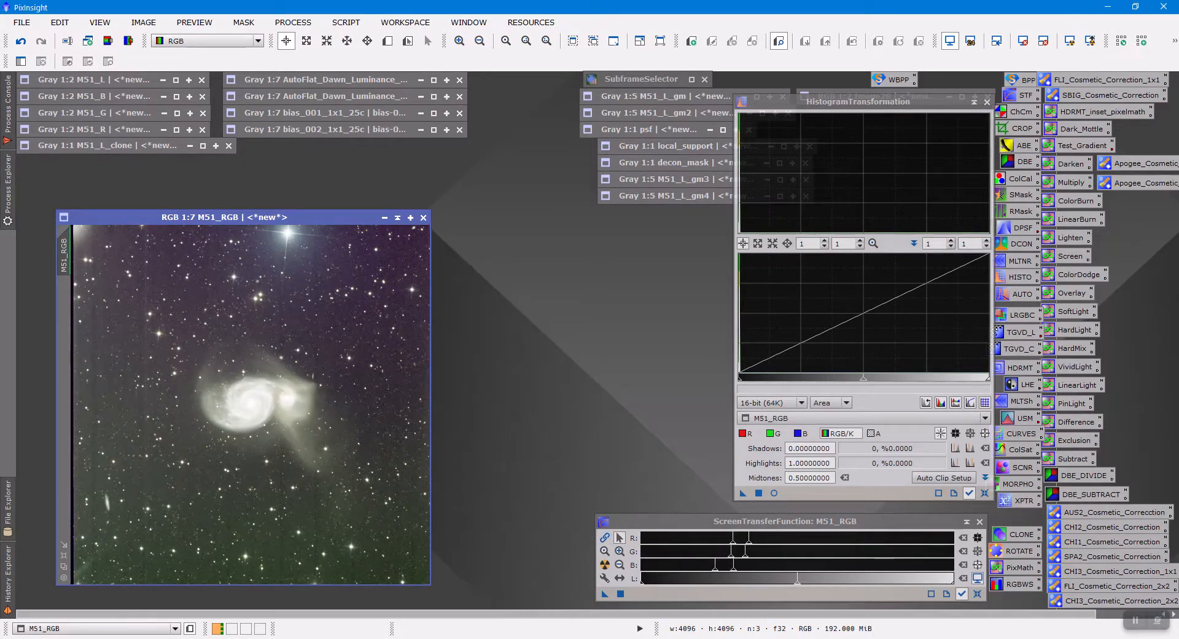
{"action": "left_click", "coordinate": [978, 593]}
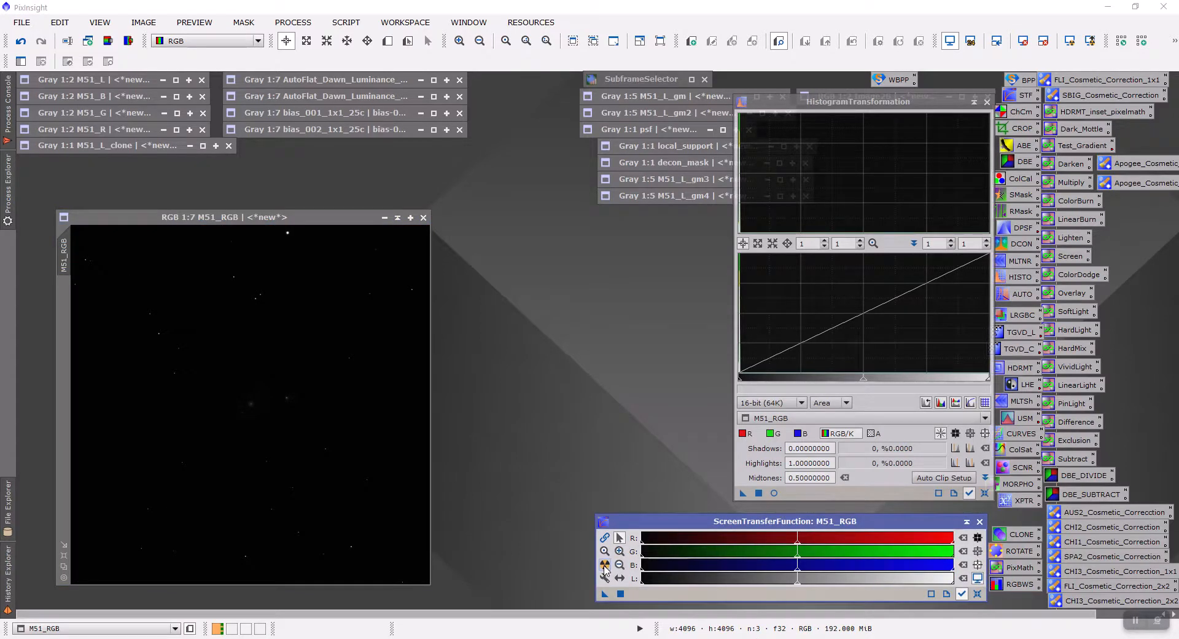
{"action": "left_click", "coordinate": [605, 565]}
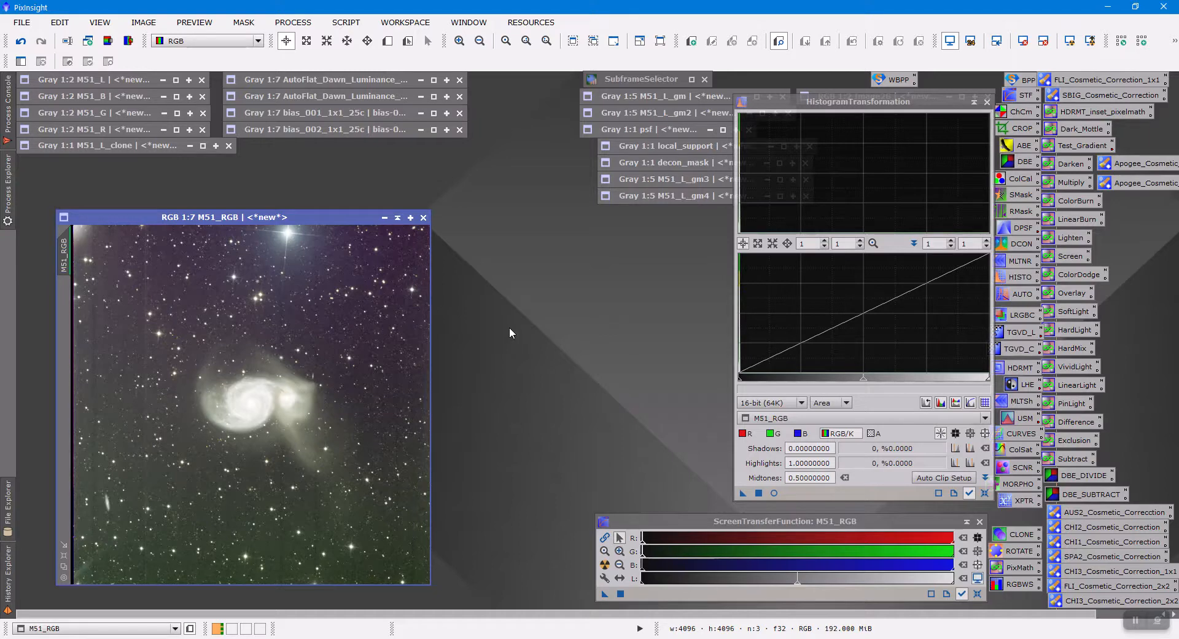
Start DynamicBackgroundExtraction on M51_RGB and generate samples with a default sample radius of 35.
{"action": "double_click", "coordinate": [1024, 162]}
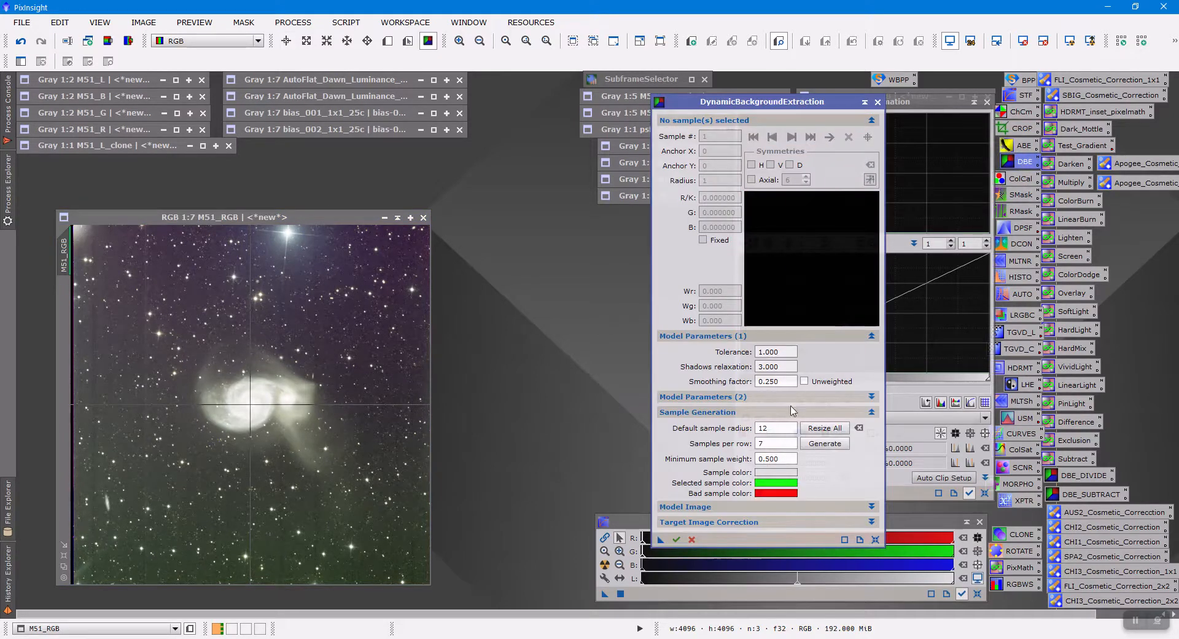
{"action": "double_click", "coordinate": [780, 427]}
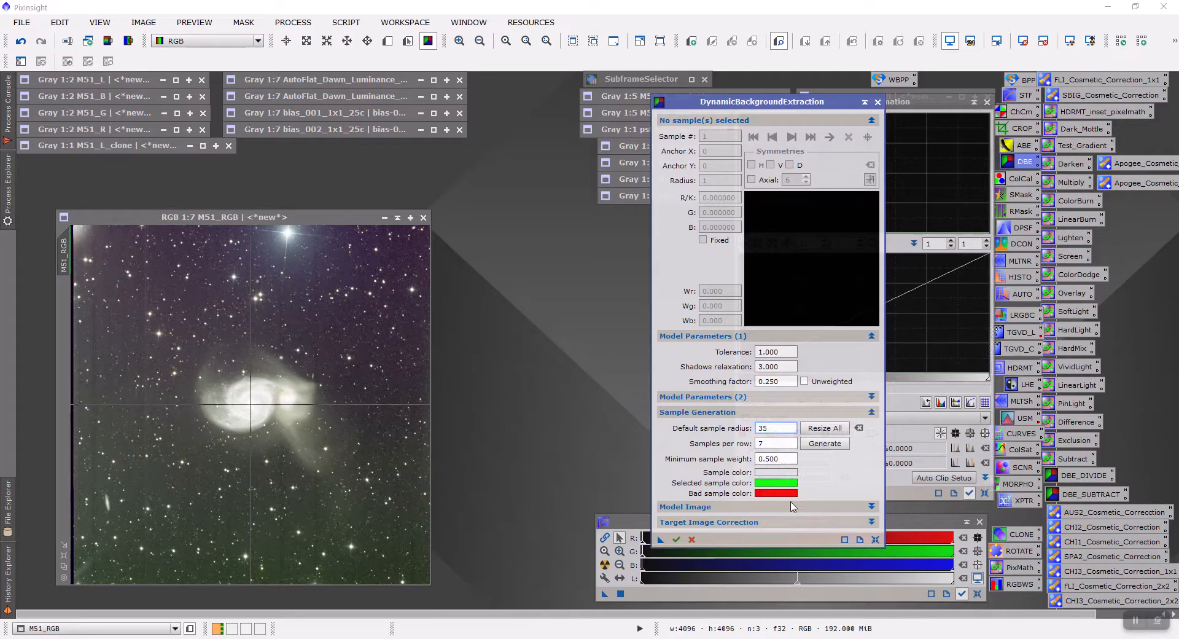
{"action": "left_click", "coordinate": [824, 443]}
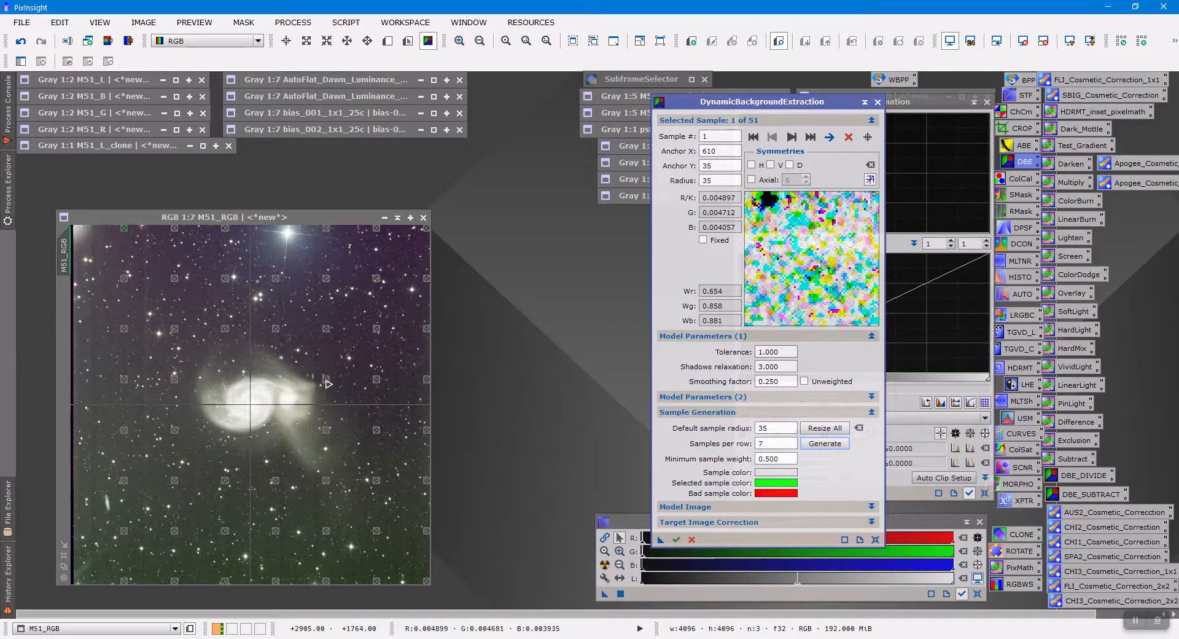
Delete the sample beside the galaxy's faint tail and move the one below it to about X 2672, Y 3232.
{"action": "left_click", "coordinate": [327, 356]}
{"action": "left_click", "coordinate": [326, 430]}
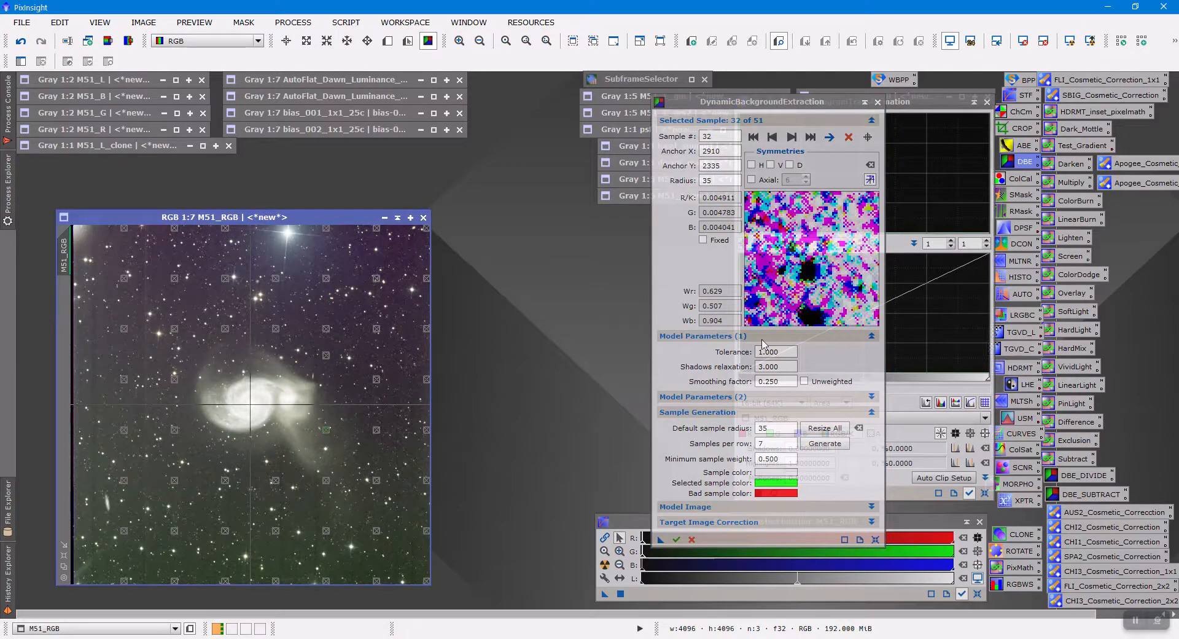
{"action": "left_click", "coordinate": [848, 137]}
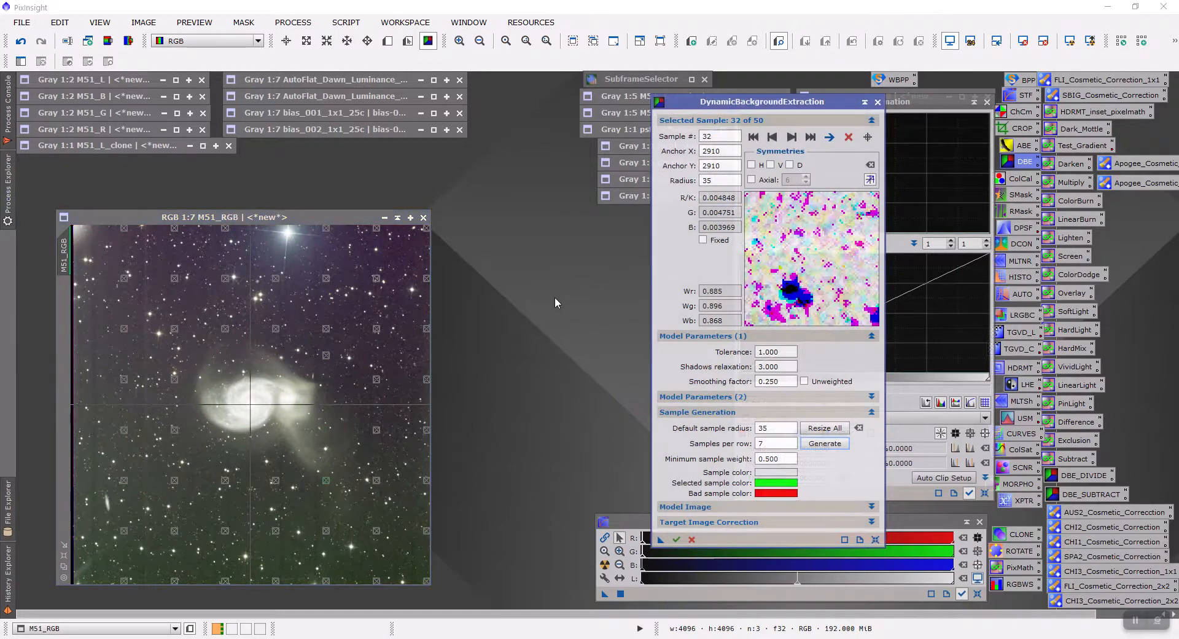
{"action": "left_click_drag", "start_coordinate": [327, 480], "coordinate": [305, 509]}
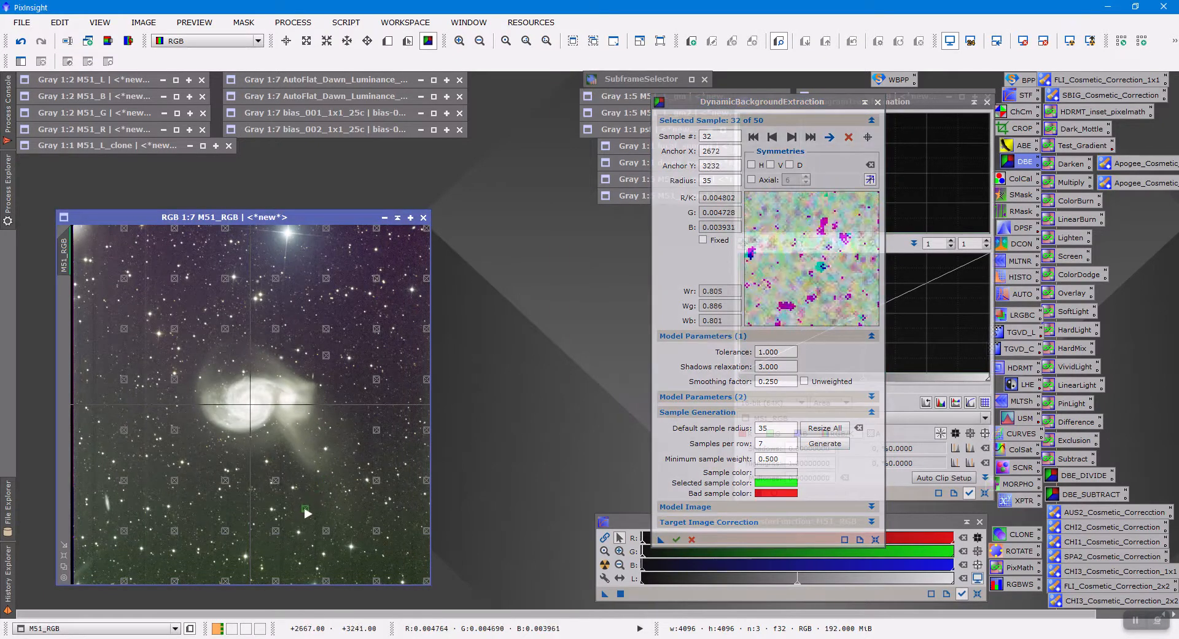
Add a background sample near the image's upper-left corner and set the tolerance to 1.
{"action": "left_click", "coordinate": [80, 253]}
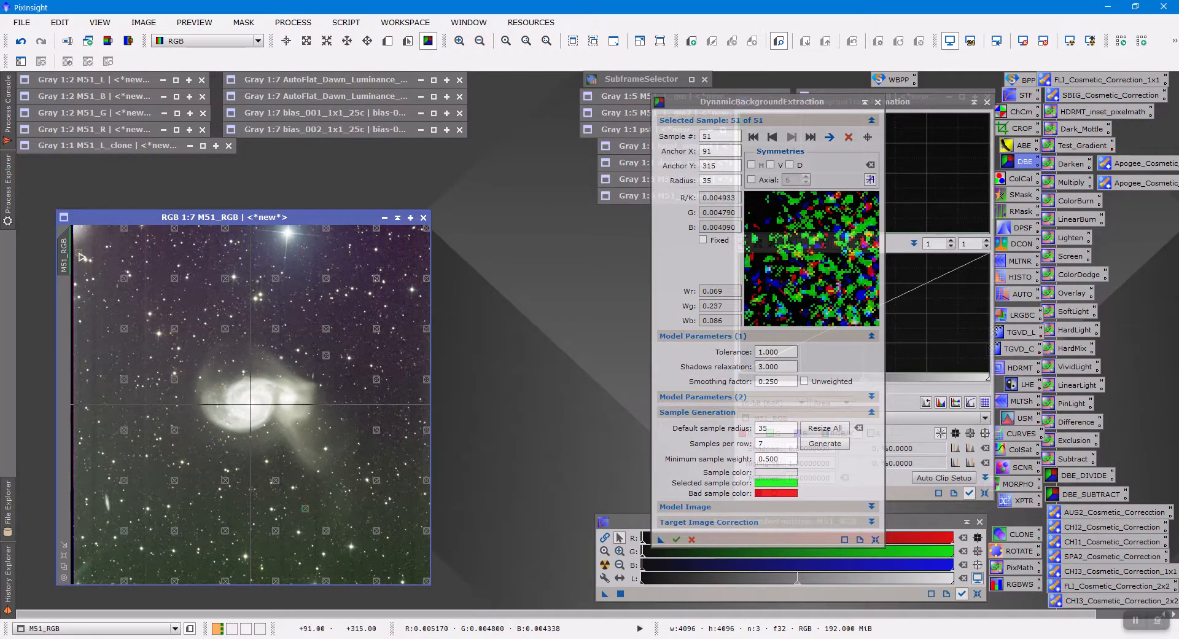
{"action": "left_click", "coordinate": [785, 352]}
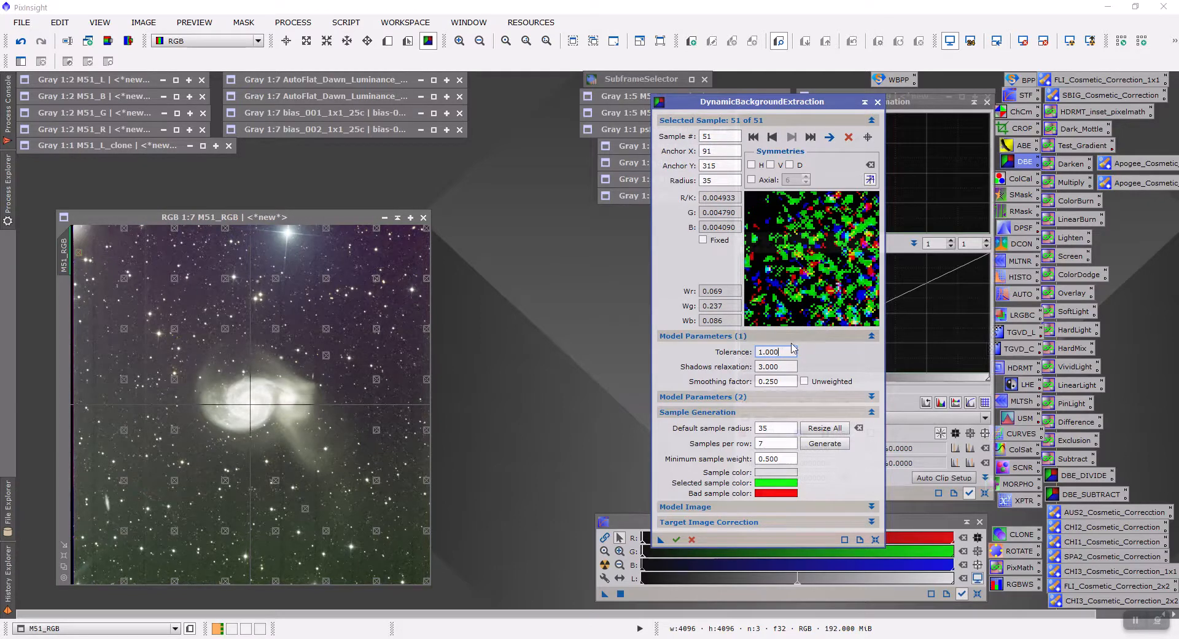
{"action": "left_click_drag", "start_coordinate": [786, 350], "coordinate": [729, 351]}
{"action": "type", "text": "1."}
{"action": "key", "text": "BackSpace"}
{"action": "left_click_drag", "start_coordinate": [771, 352], "coordinate": [749, 350]}
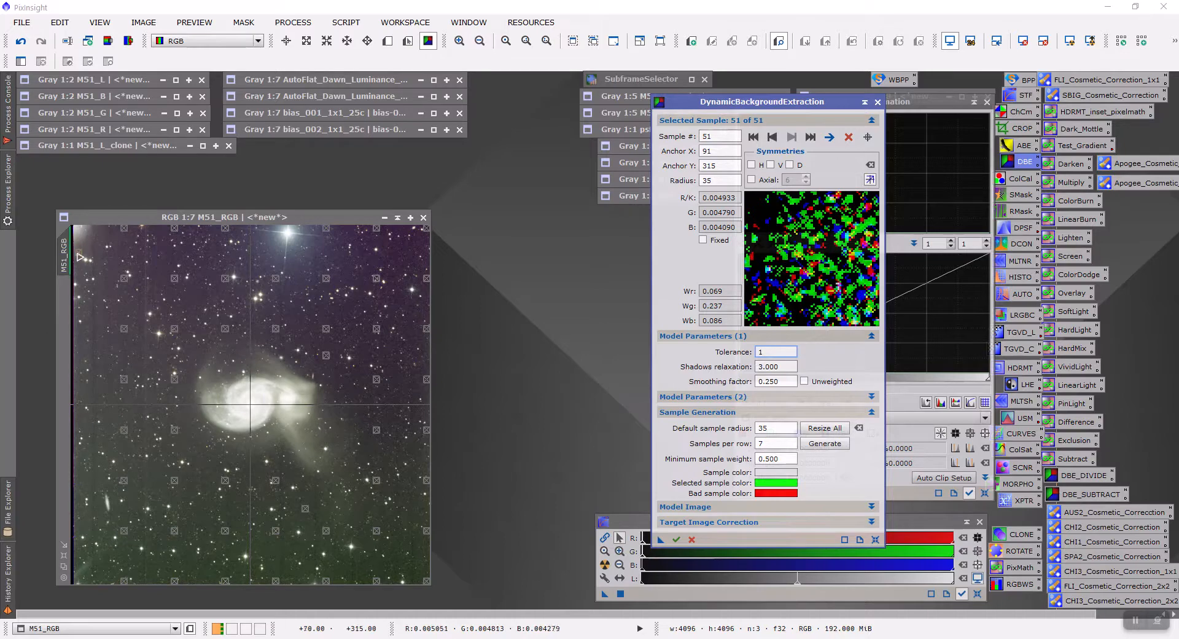
Move the upper-left corner sample to about X 189, Y 301 and add seven samples down the image's left edge.
{"action": "left_click_drag", "start_coordinate": [81, 257], "coordinate": [89, 255]}
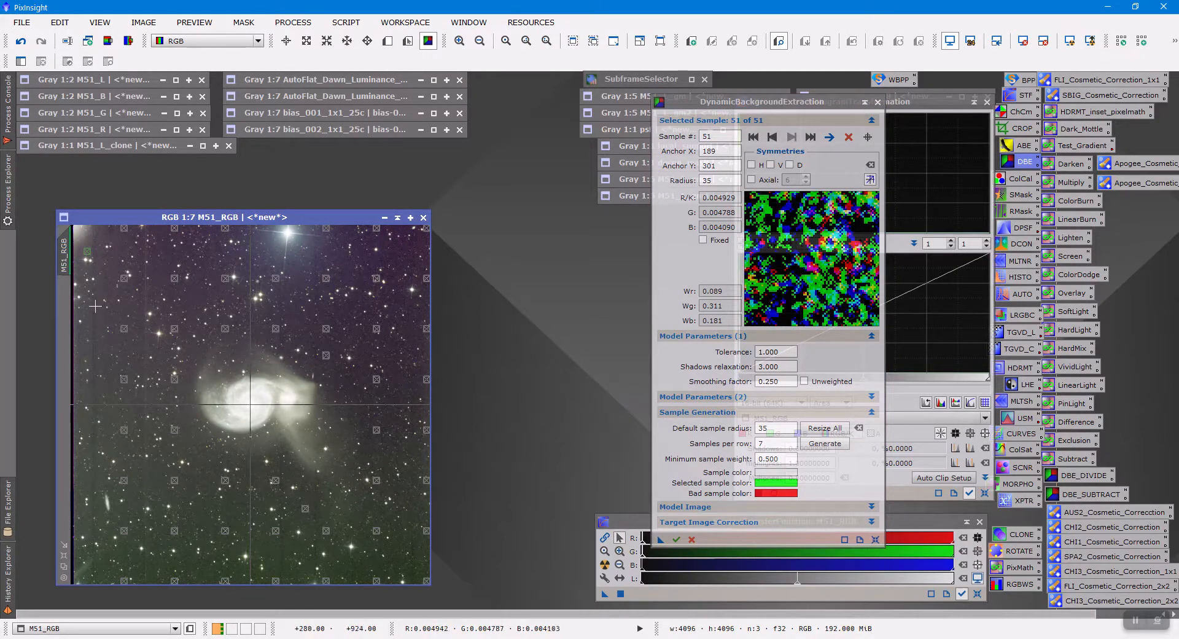
{"action": "left_click", "coordinate": [96, 285]}
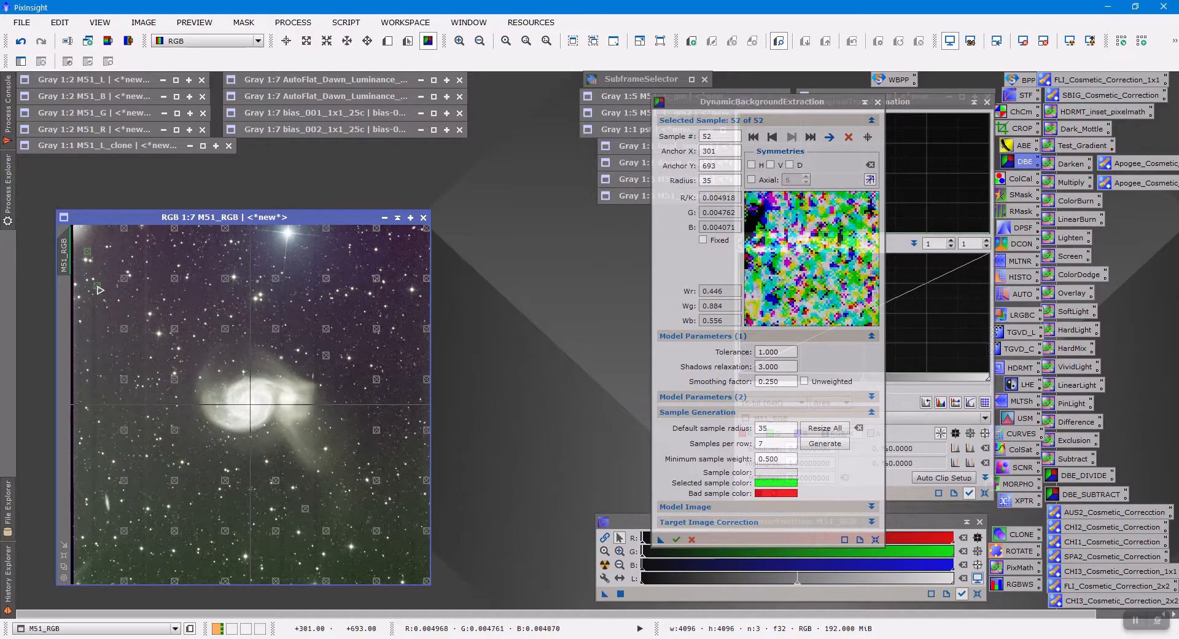
{"action": "left_click", "coordinate": [86, 330]}
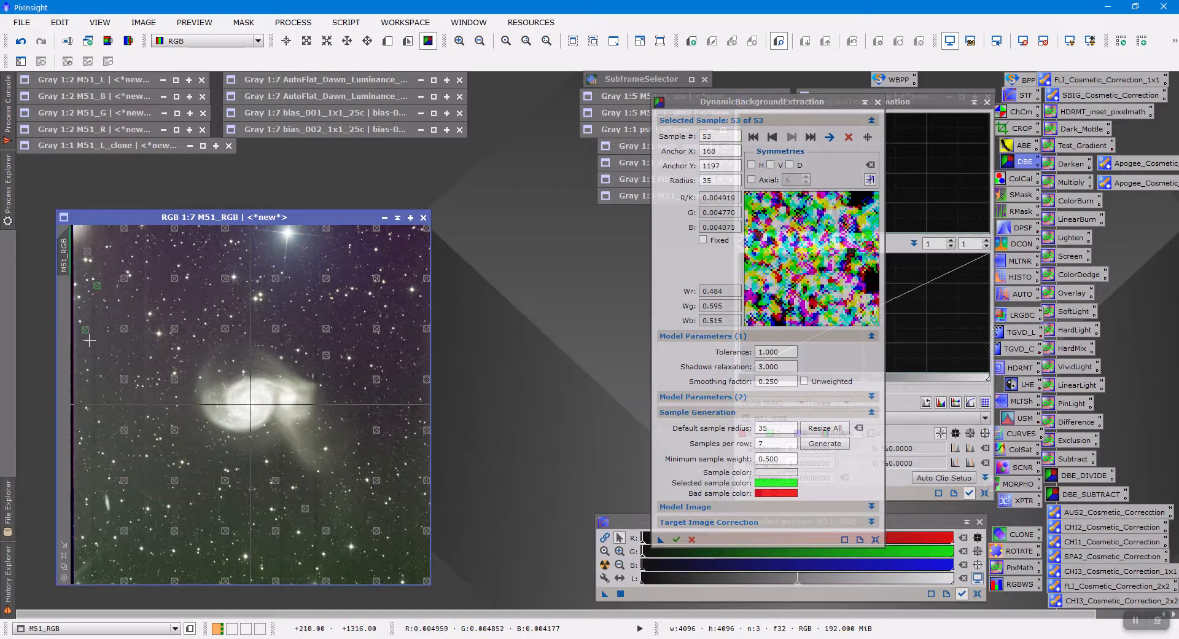
{"action": "left_click", "coordinate": [84, 388]}
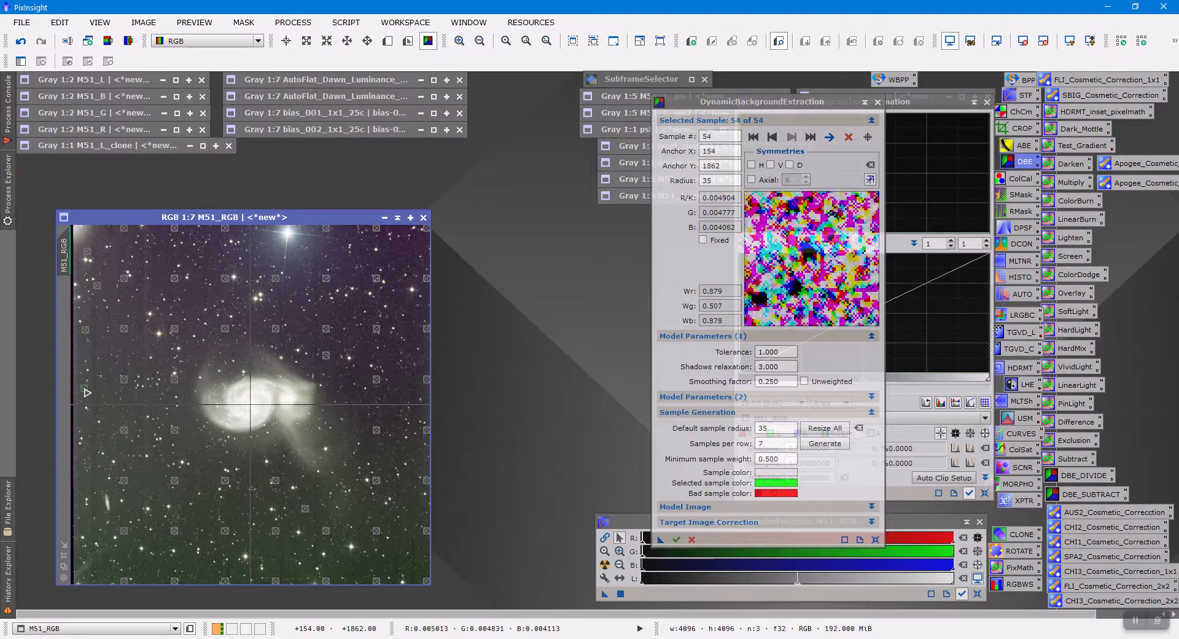
{"action": "left_click", "coordinate": [84, 423]}
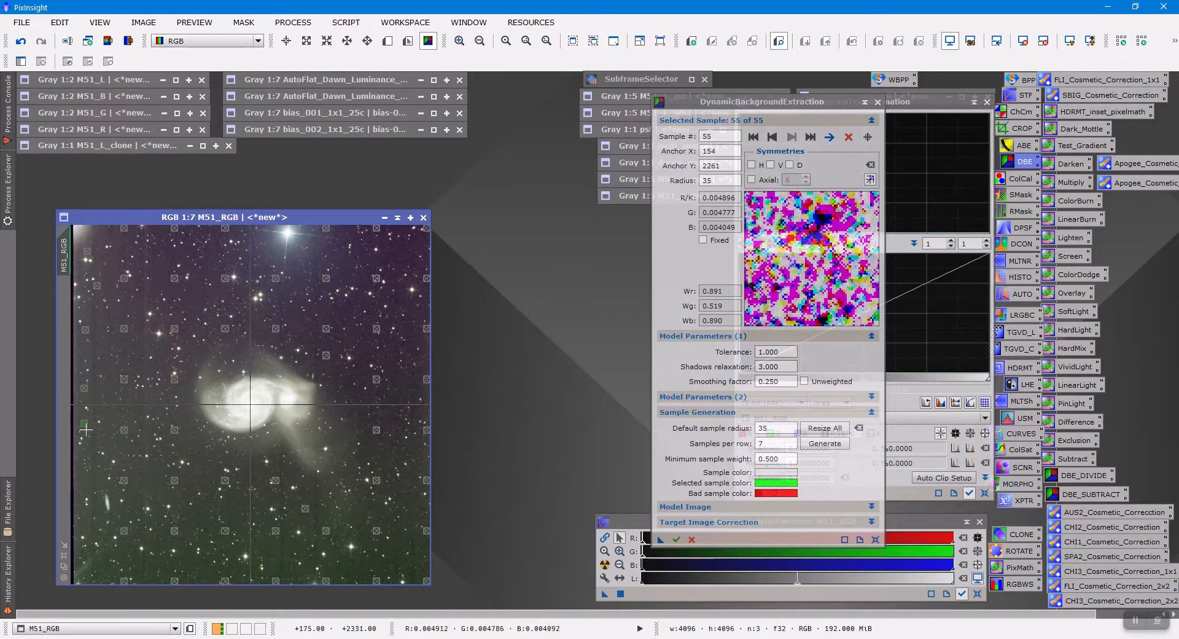
{"action": "left_click", "coordinate": [85, 481]}
{"action": "left_click", "coordinate": [87, 528]}
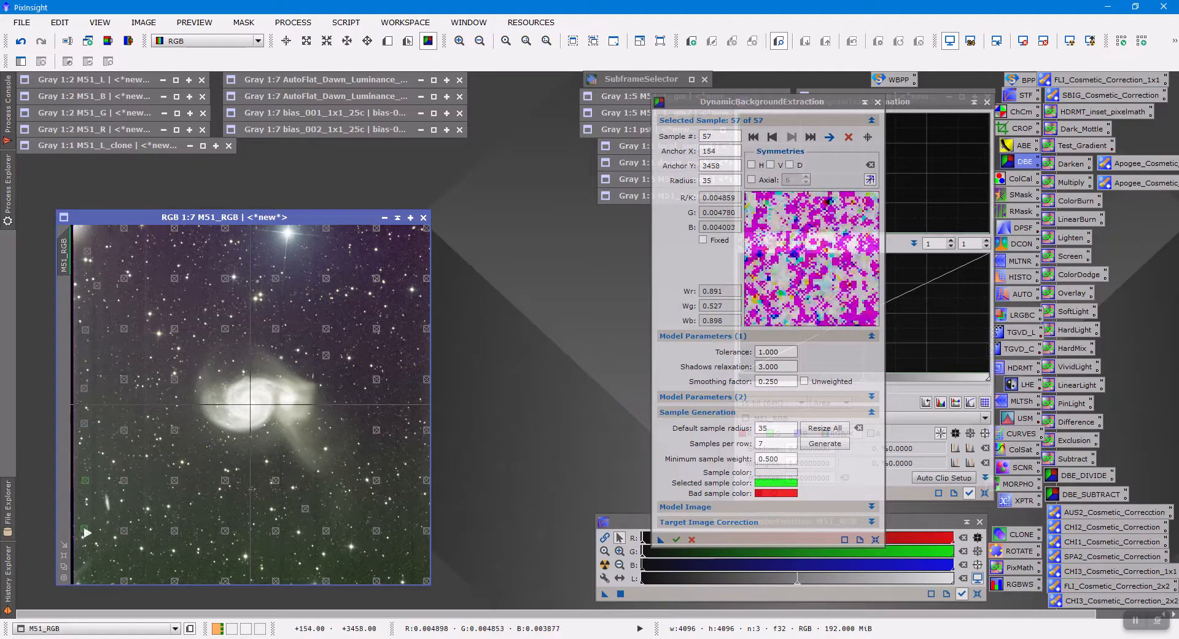
{"action": "left_click", "coordinate": [95, 577]}
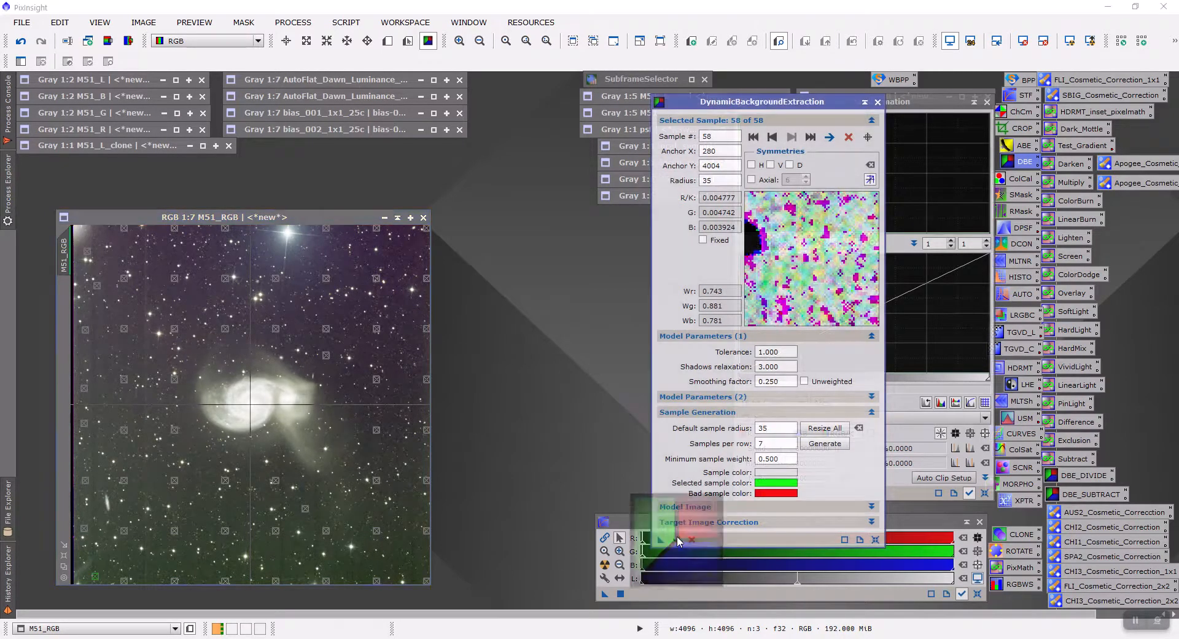
Run the background extraction, and inspect the background model with an automatic 24-bit screen stretch before closing it.
{"action": "left_click", "coordinate": [676, 539]}
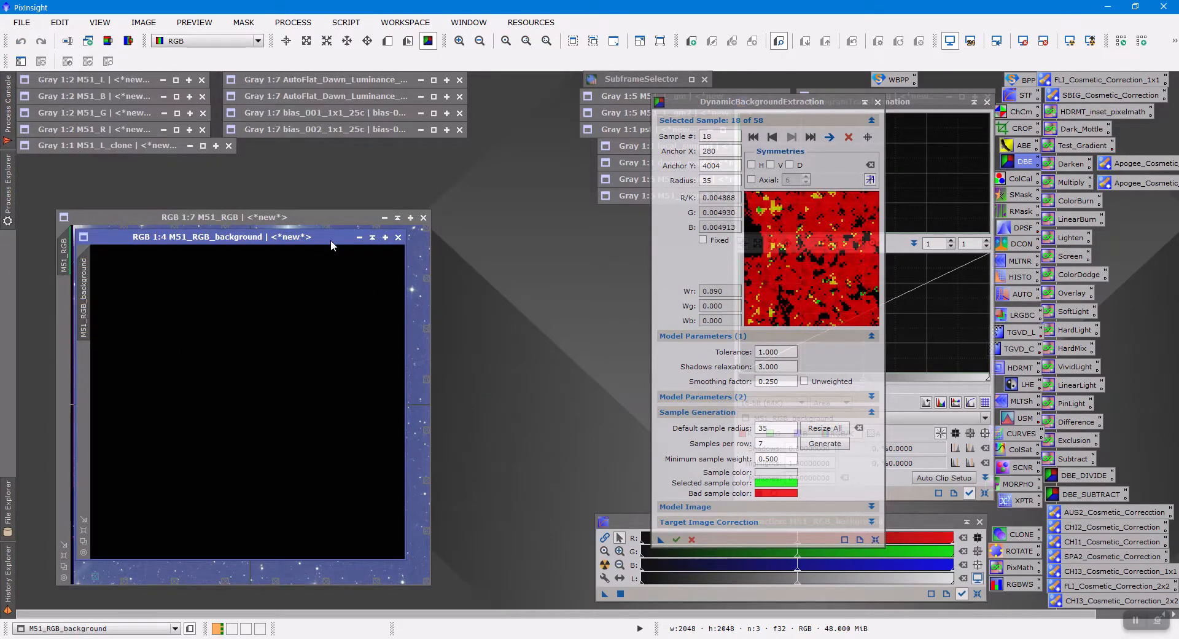
{"action": "key", "text": "ctrl+a"}
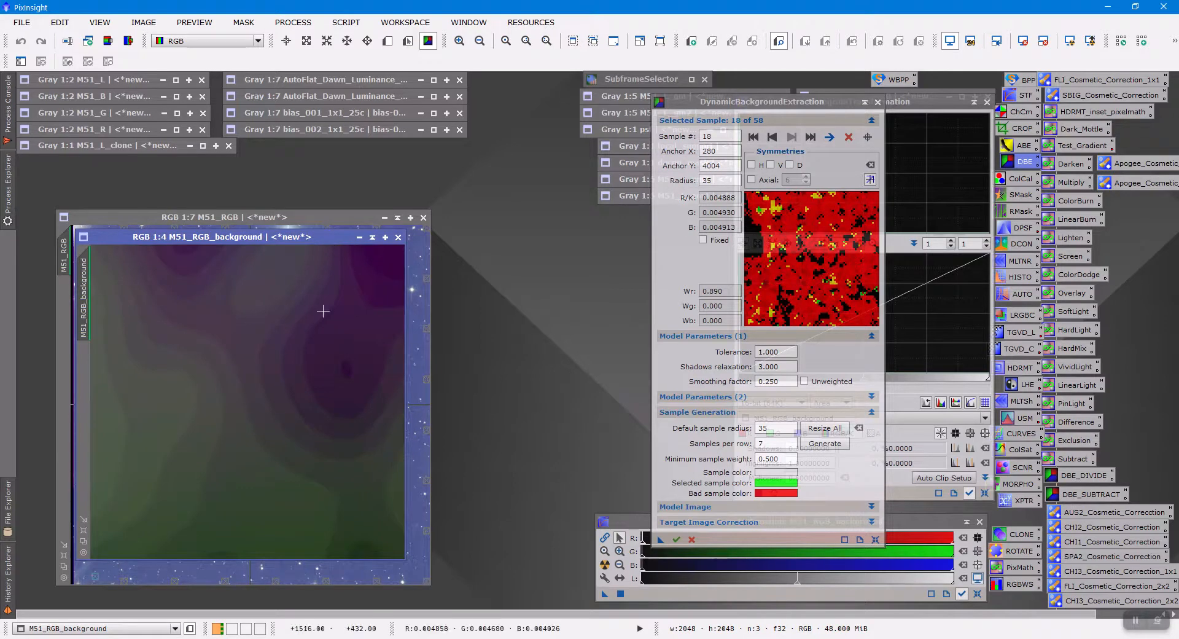
{"action": "left_click", "coordinate": [970, 42]}
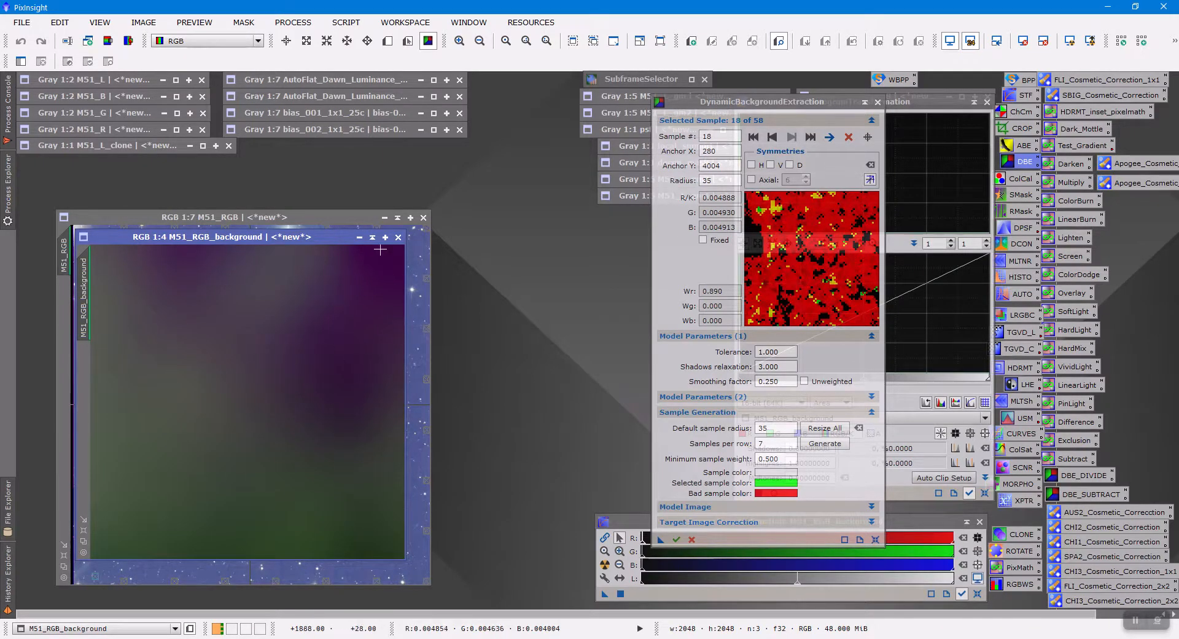
{"action": "left_click", "coordinate": [398, 237]}
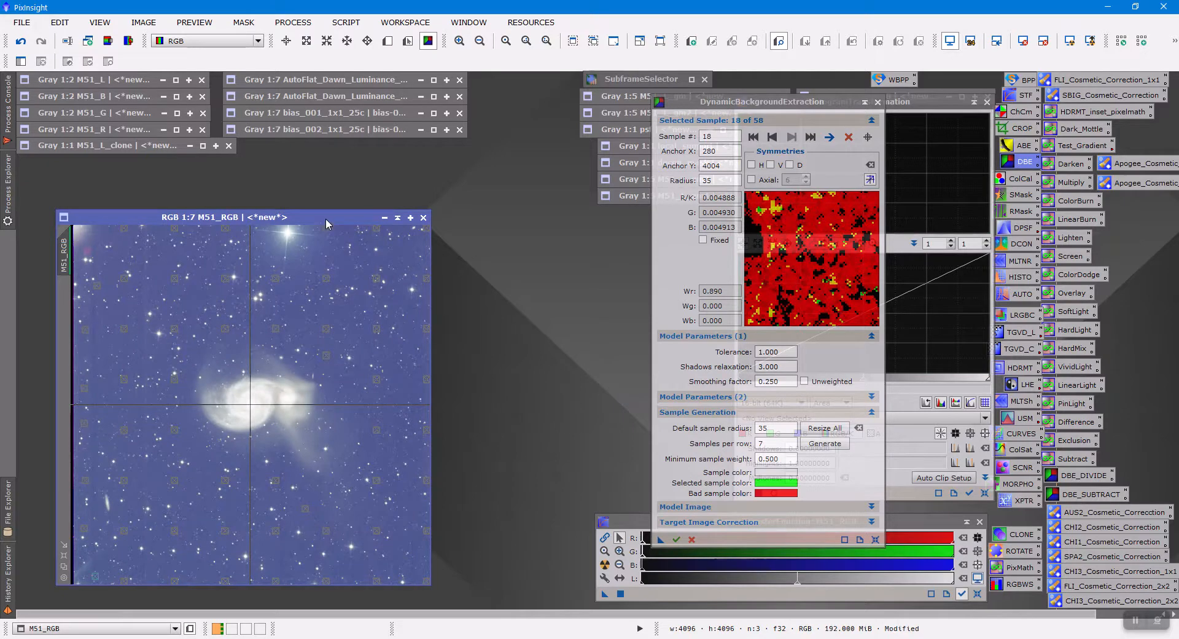
Apply an automatic screen stretch with linked RGB channels to the corrected M51_RGB image and inspect its background and edges up close.
{"action": "left_click", "coordinate": [605, 539]}
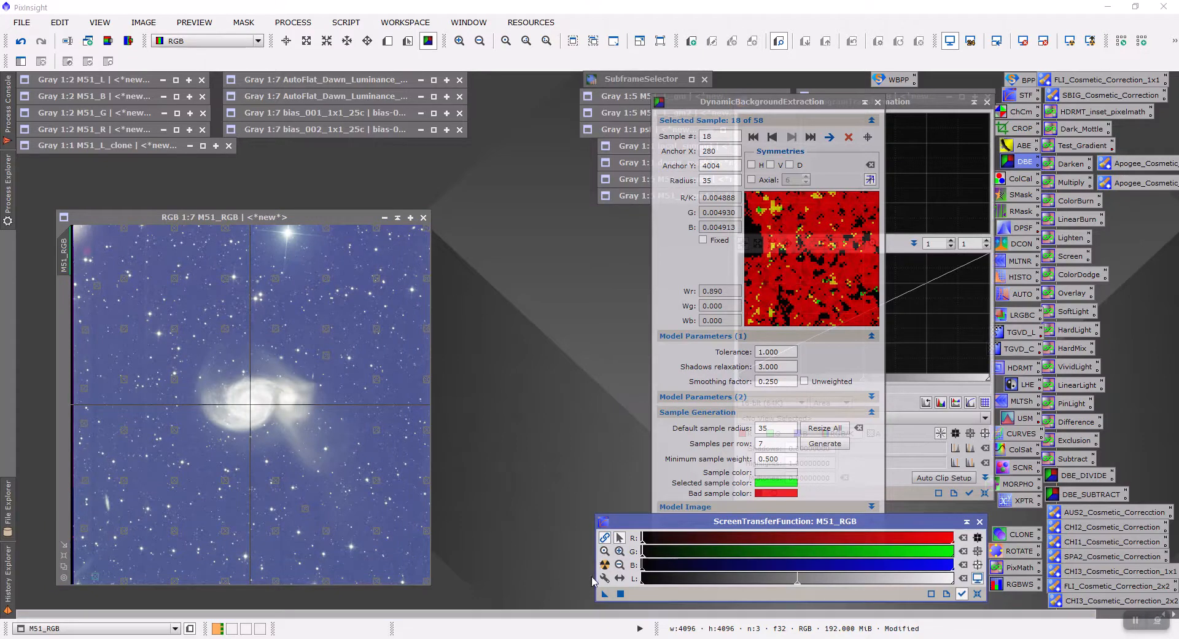
{"action": "left_click", "coordinate": [605, 565]}
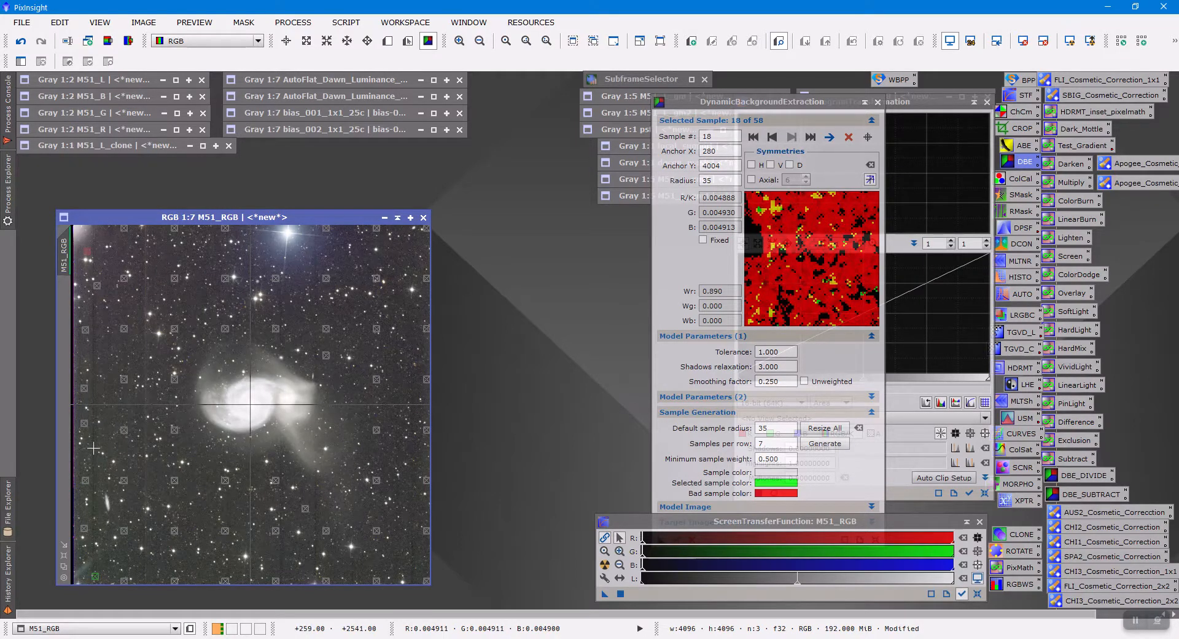
{"action": "scroll", "coordinate": [102, 448], "scroll_direction": "up", "scroll_amount": 1}
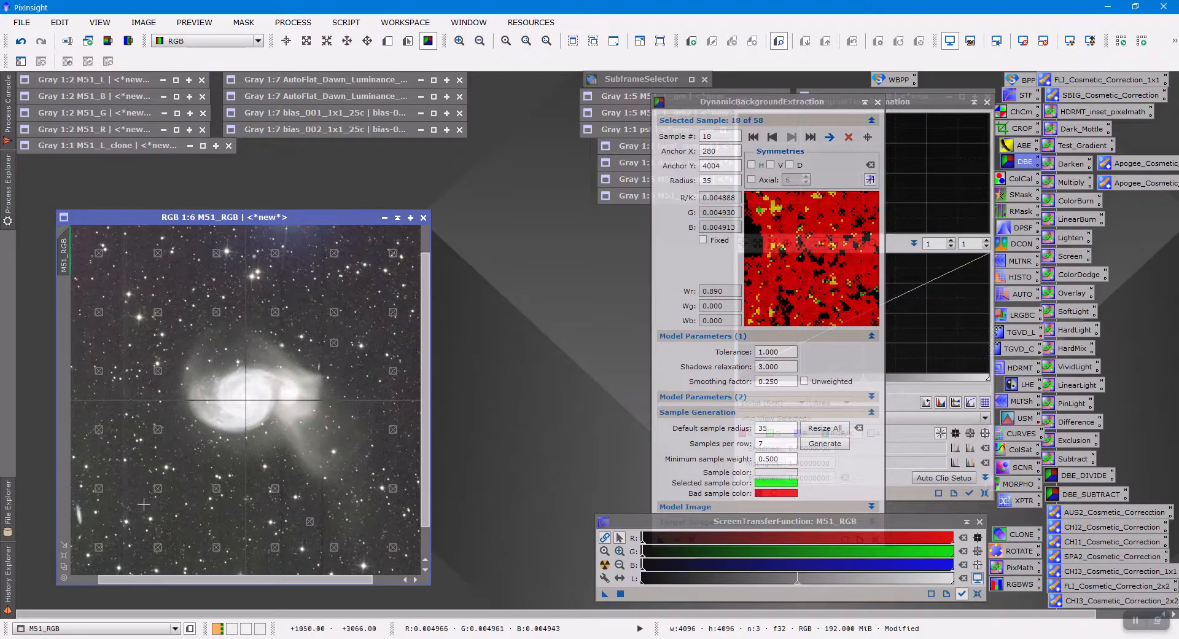
{"action": "left_click_drag", "start_coordinate": [199, 585], "coordinate": [160, 586]}
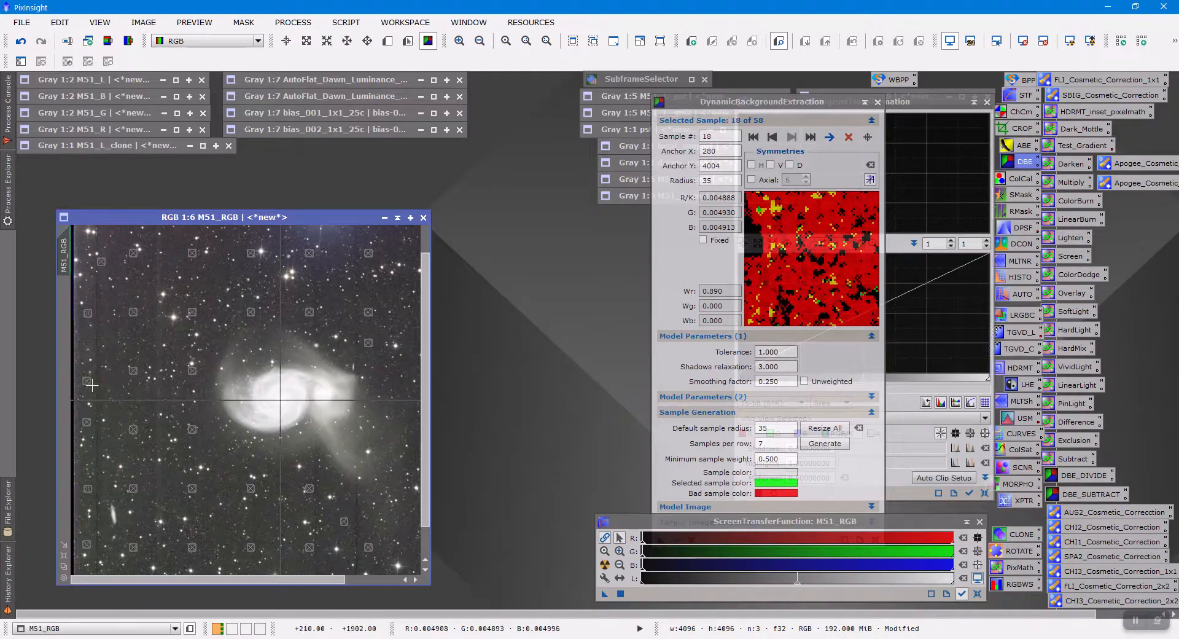
{"action": "scroll", "coordinate": [97, 397], "scroll_direction": "up", "scroll_amount": 1}
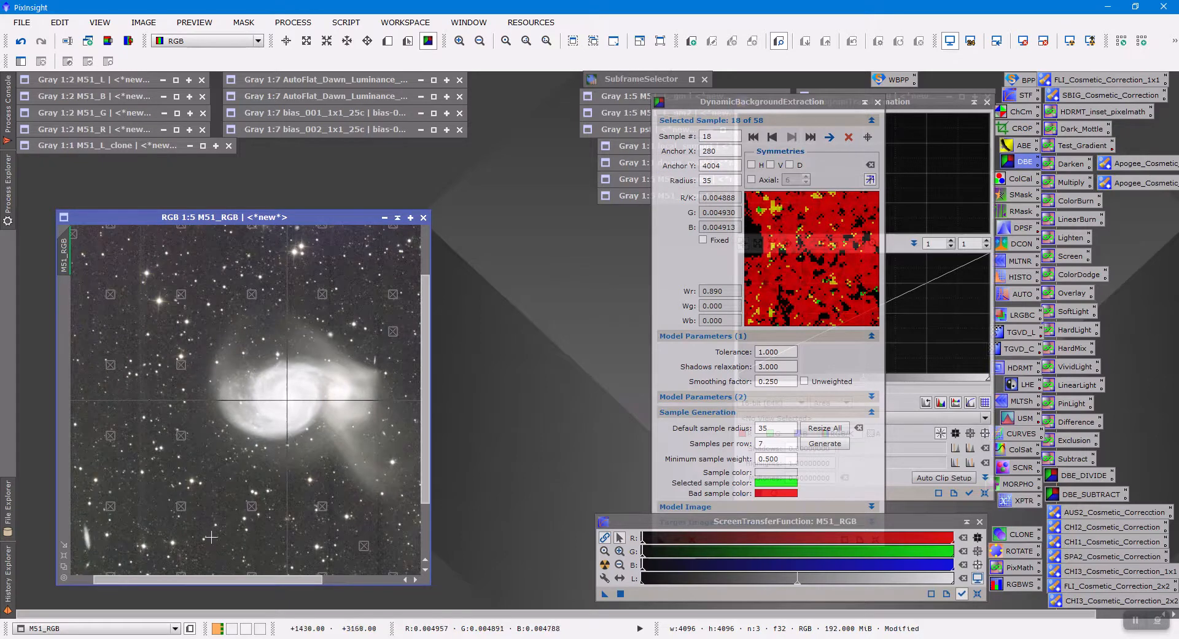
{"action": "left_click_drag", "start_coordinate": [184, 578], "coordinate": [160, 578]}
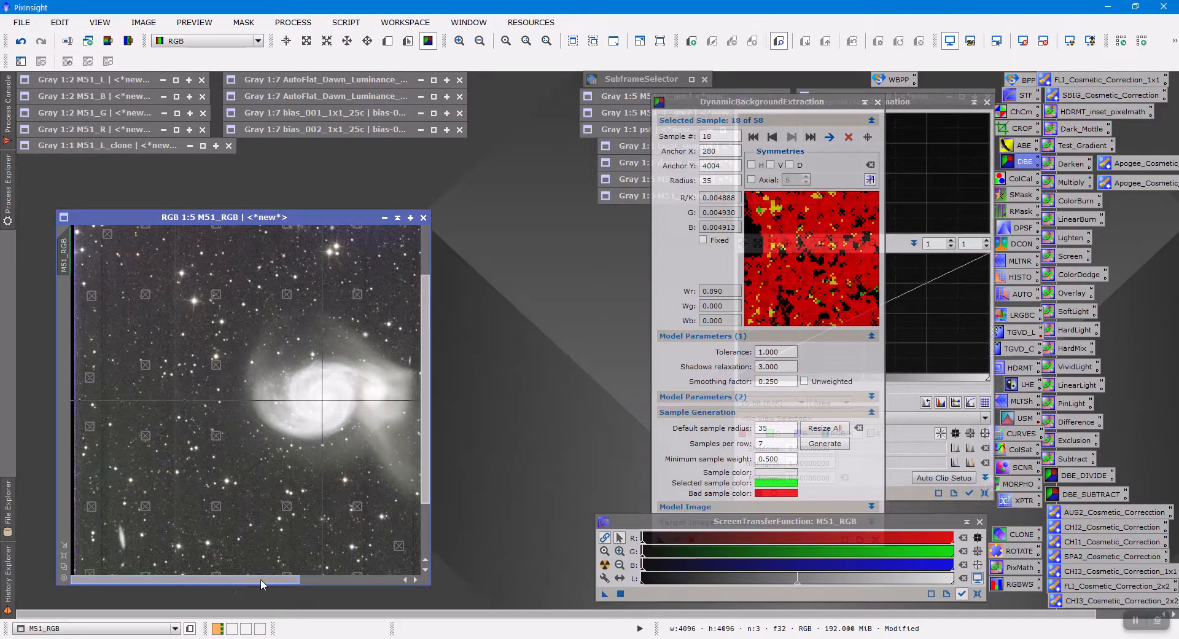
{"action": "left_click_drag", "start_coordinate": [274, 580], "coordinate": [315, 580]}
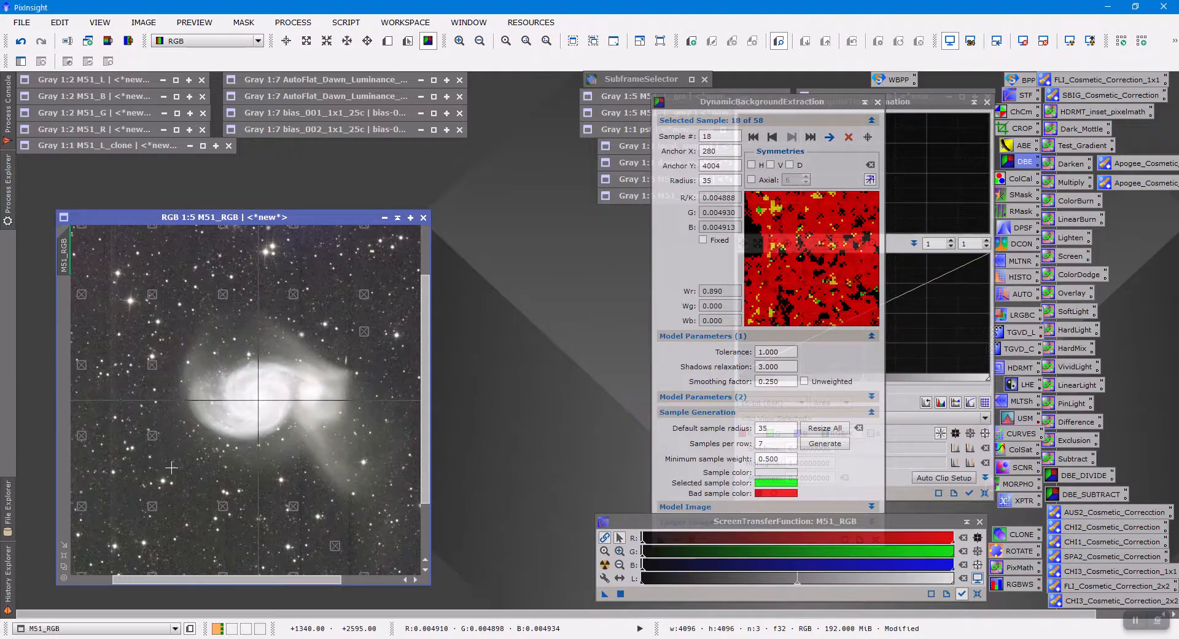
Close the DynamicBackgroundExtraction session and fit the M51_RGB window to the whole image, moving it clear of the process windows.
{"action": "left_click", "coordinate": [779, 106]}
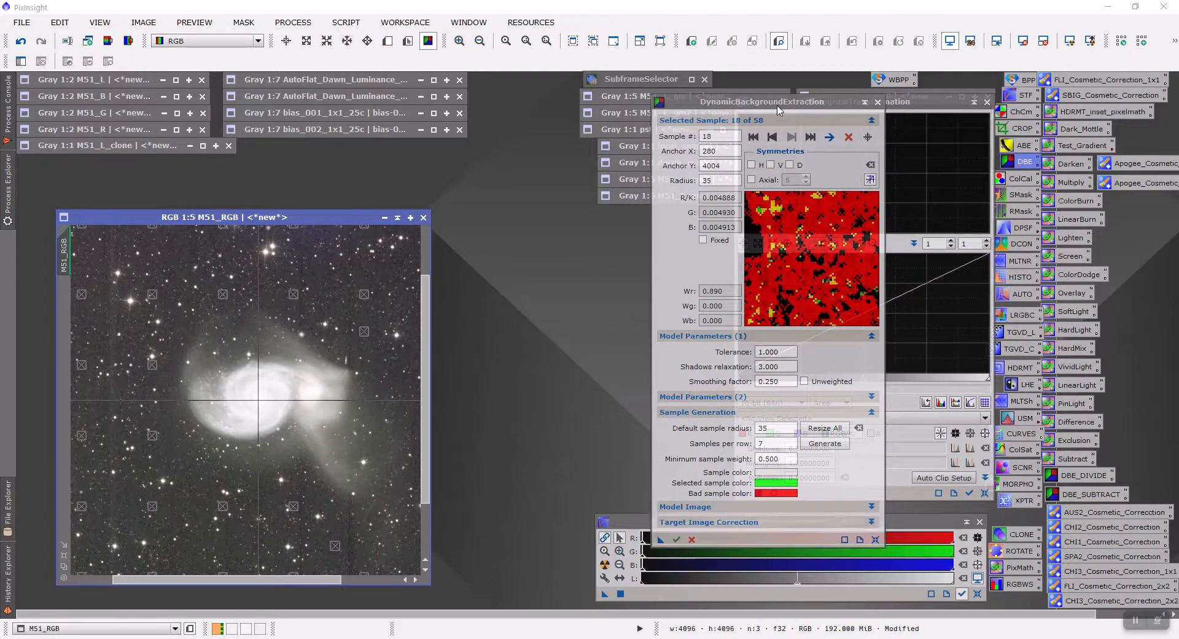
{"action": "left_click", "coordinate": [692, 539]}
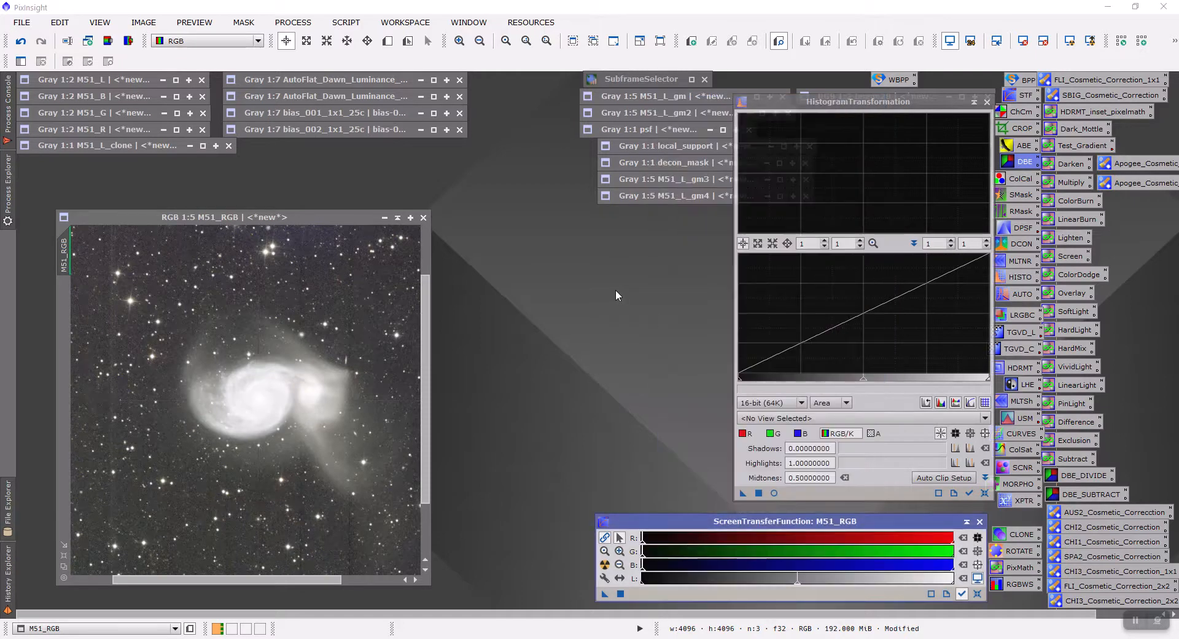
{"action": "left_click", "coordinate": [64, 556]}
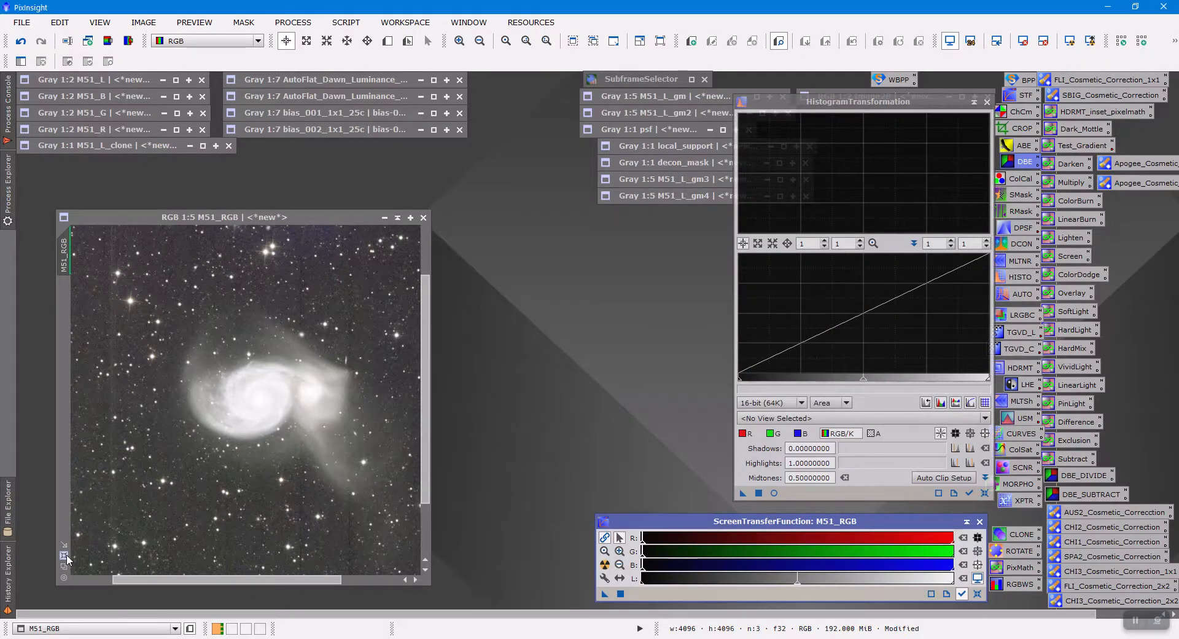
{"action": "left_click_drag", "start_coordinate": [283, 109], "coordinate": [264, 92]}
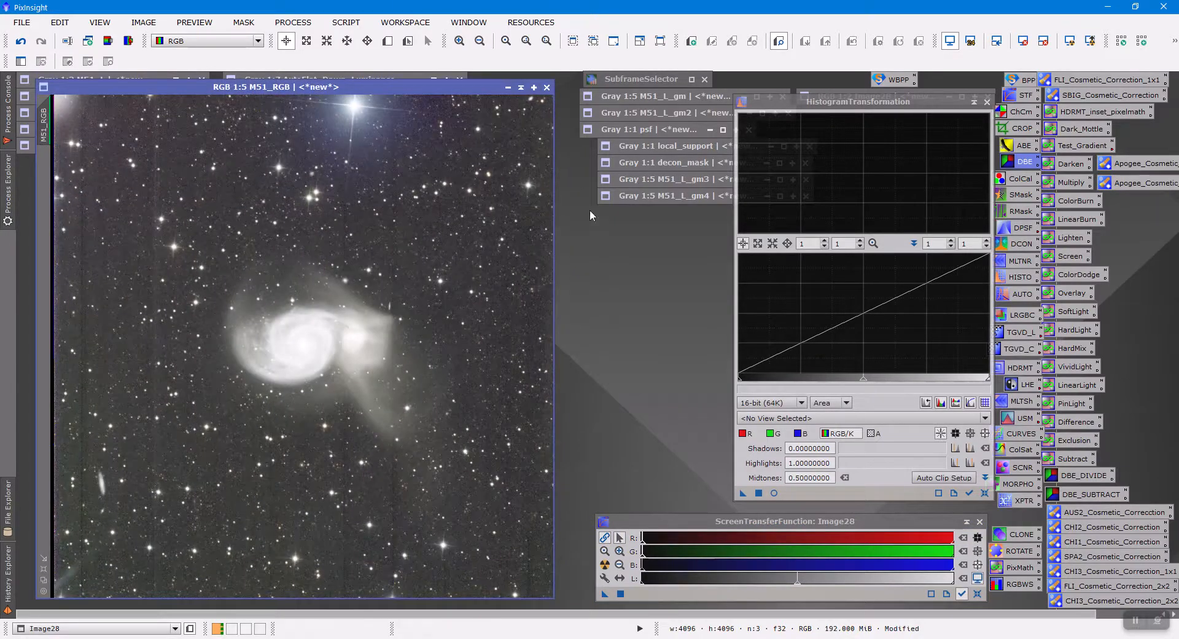
Open PhotometricColorCalibration and try to acquire the coordinates and image parameters from M51_RGB.
{"action": "left_click", "coordinate": [299, 24]}
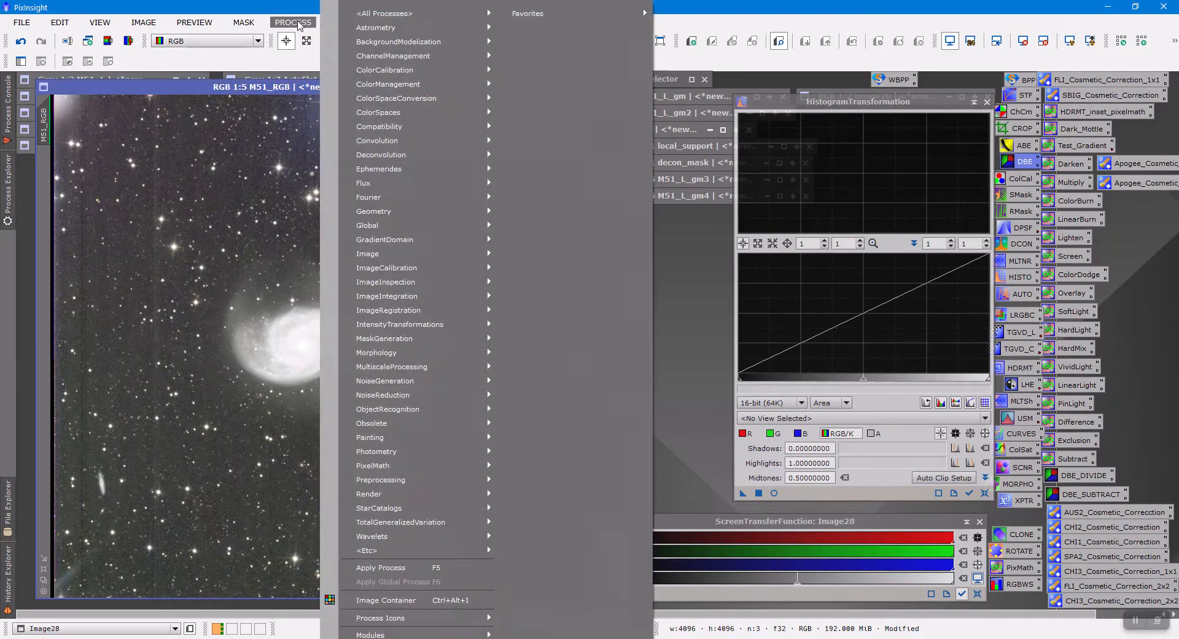
{"action": "mouse_move", "coordinate": [384, 13]}
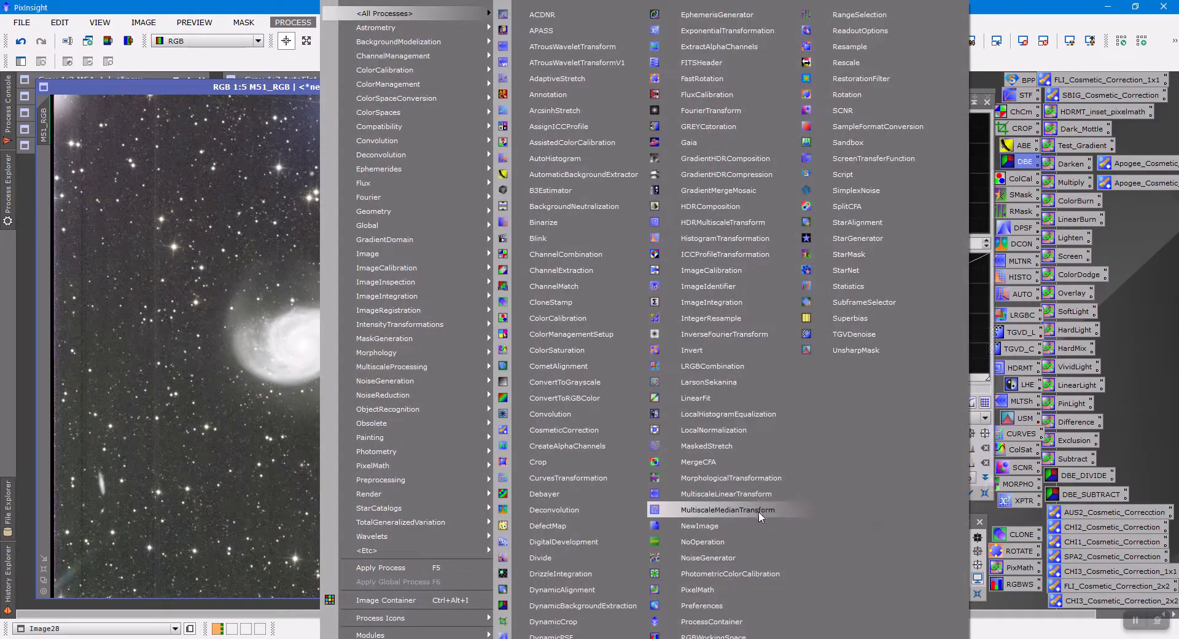
{"action": "left_click", "coordinate": [739, 574]}
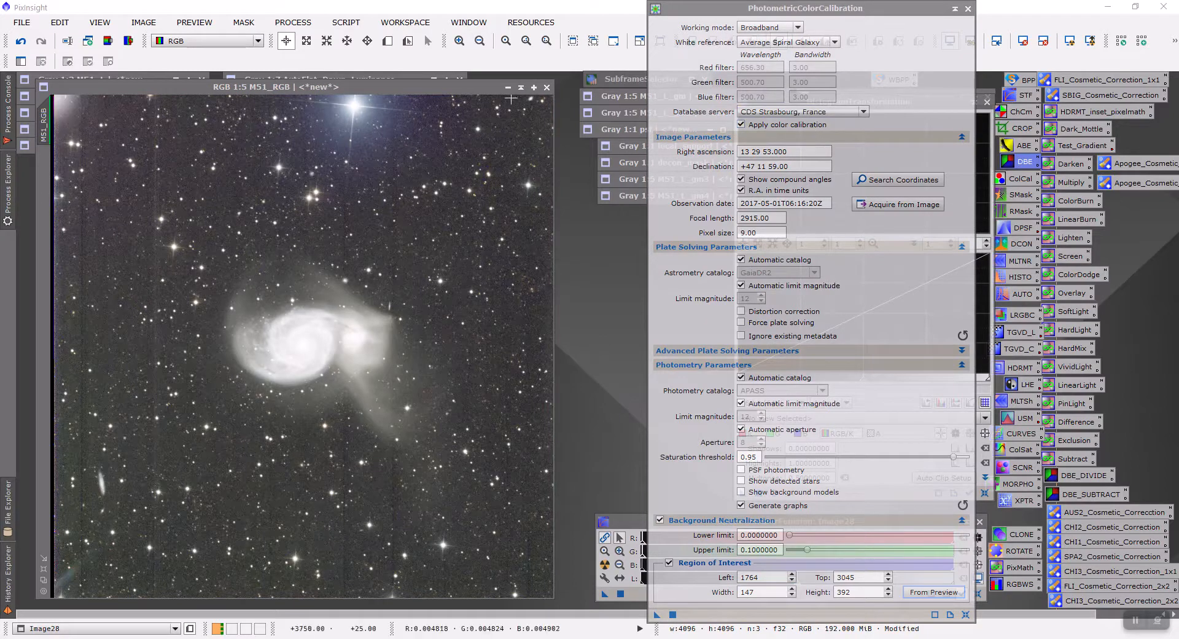
{"action": "left_click", "coordinate": [470, 100]}
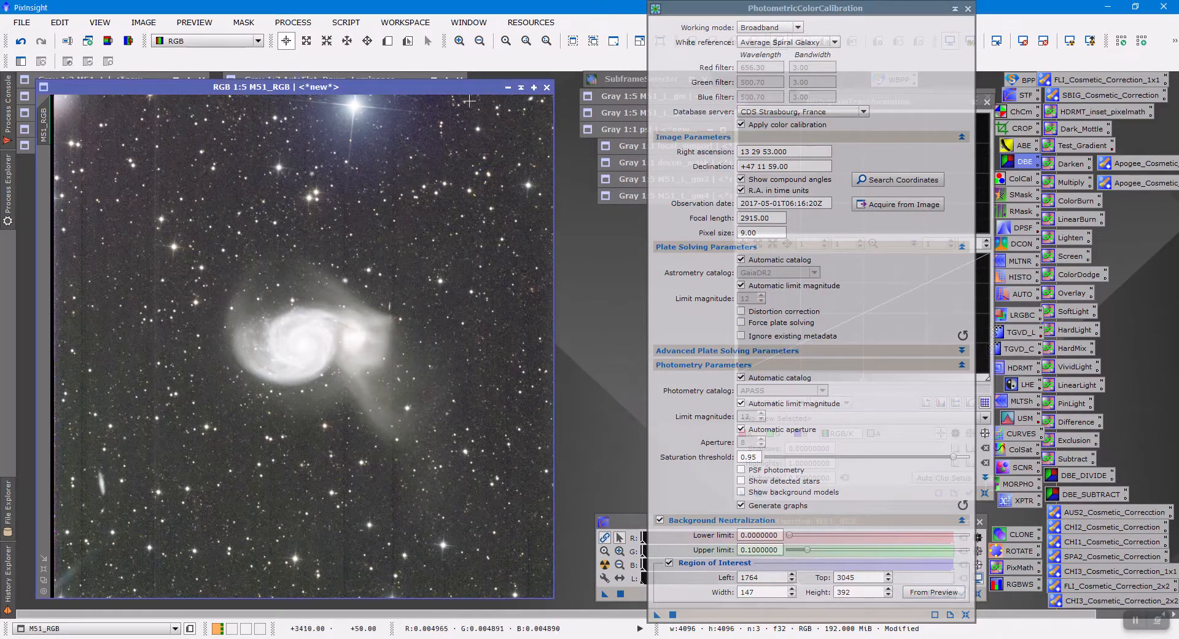
{"action": "left_click", "coordinate": [890, 206]}
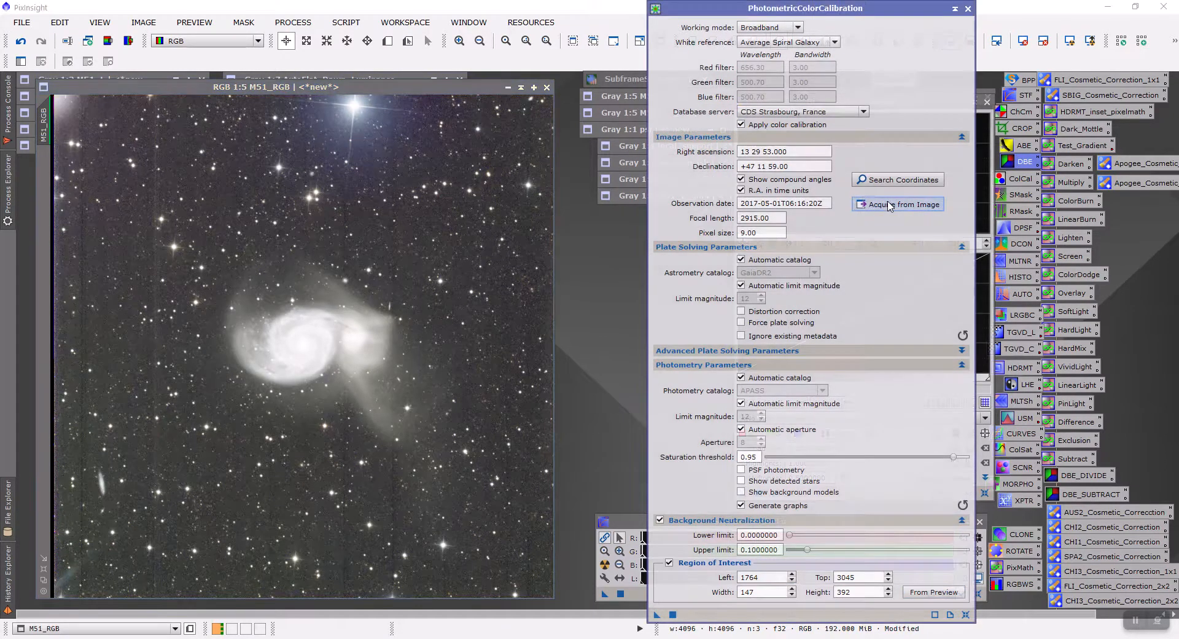
{"action": "left_click", "coordinate": [890, 207]}
{"action": "left_click", "coordinate": [591, 366]}
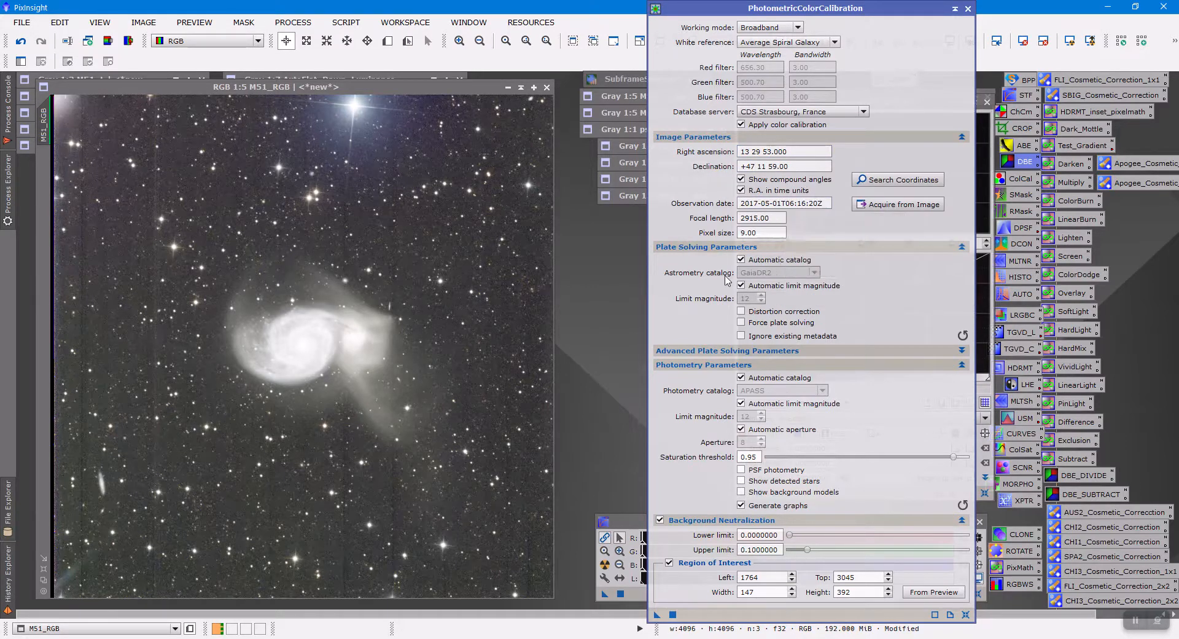
{"action": "mouse_move", "coordinate": [727, 277]}
{"action": "mouse_move", "coordinate": [817, 234]}
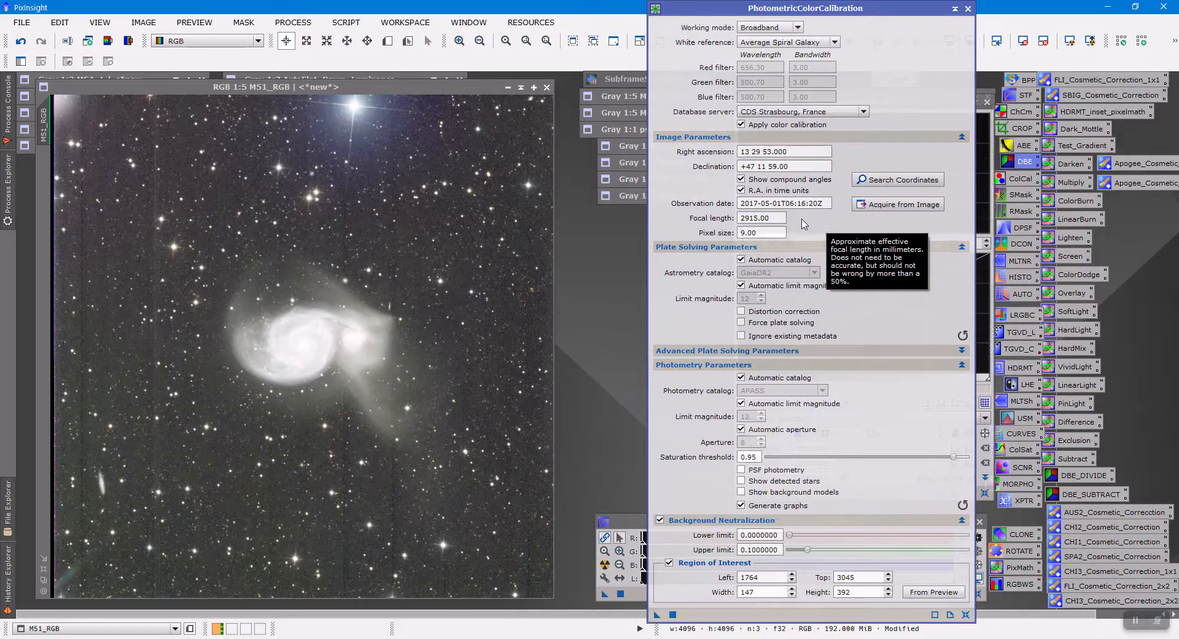
{"action": "mouse_move", "coordinate": [767, 232]}
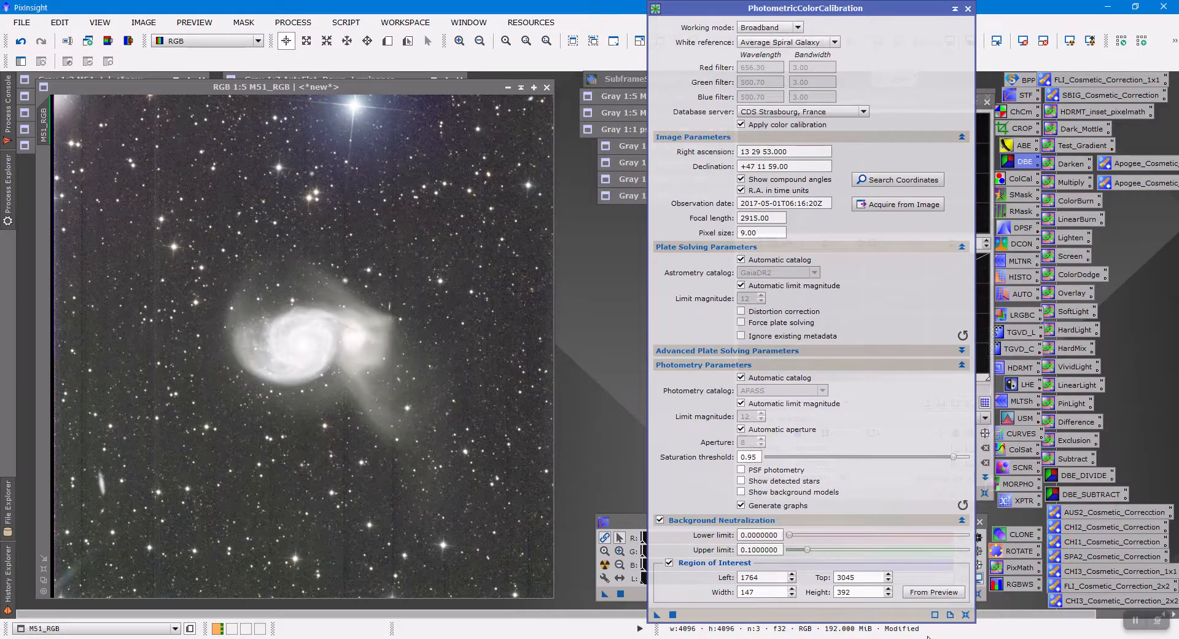
{"action": "left_click", "coordinate": [1133, 621]}
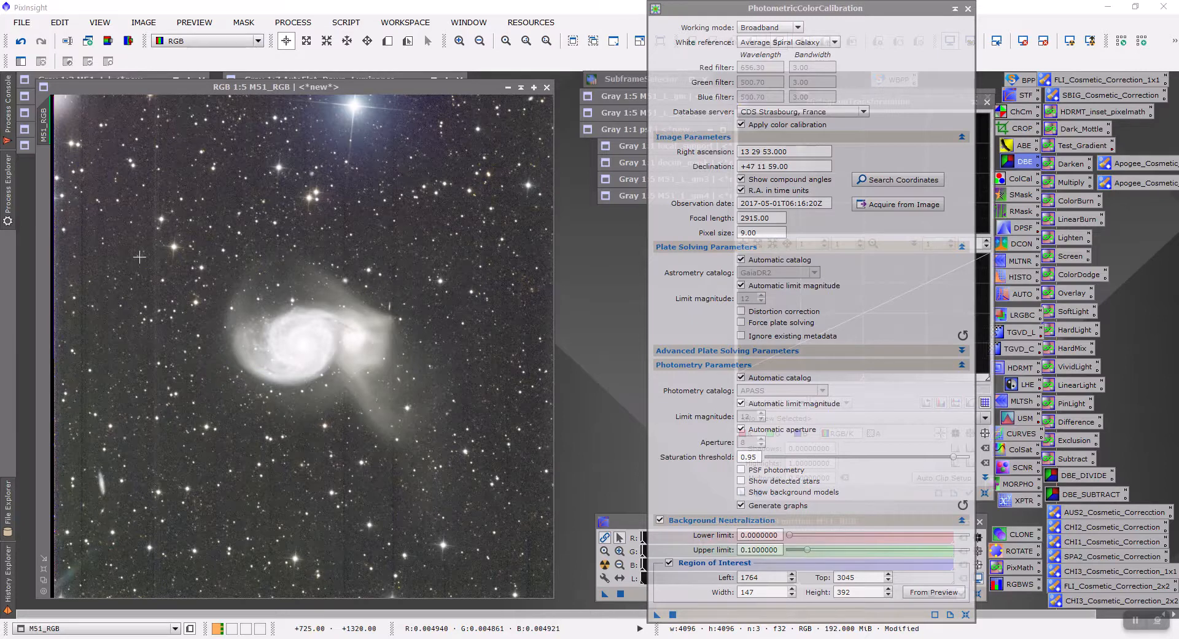
Create a 180 × 530 px preview at X 475, Y 925 on empty sky and use it as the background neutralization region.
{"action": "left_click", "coordinate": [337, 95]}
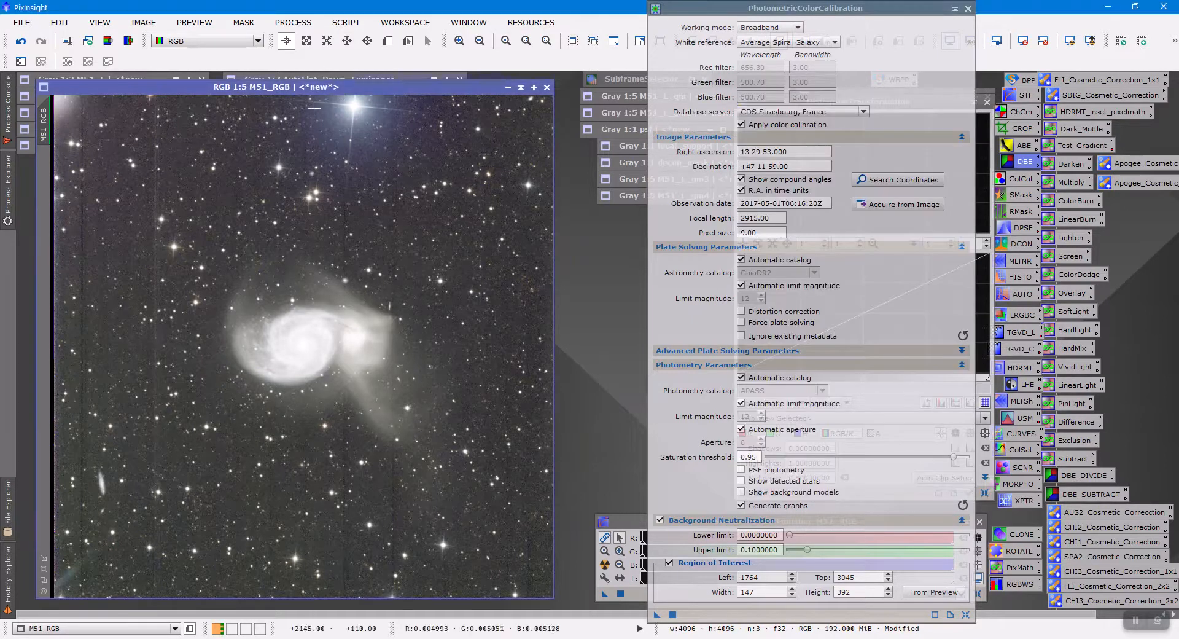
{"action": "key", "text": "alt+n"}
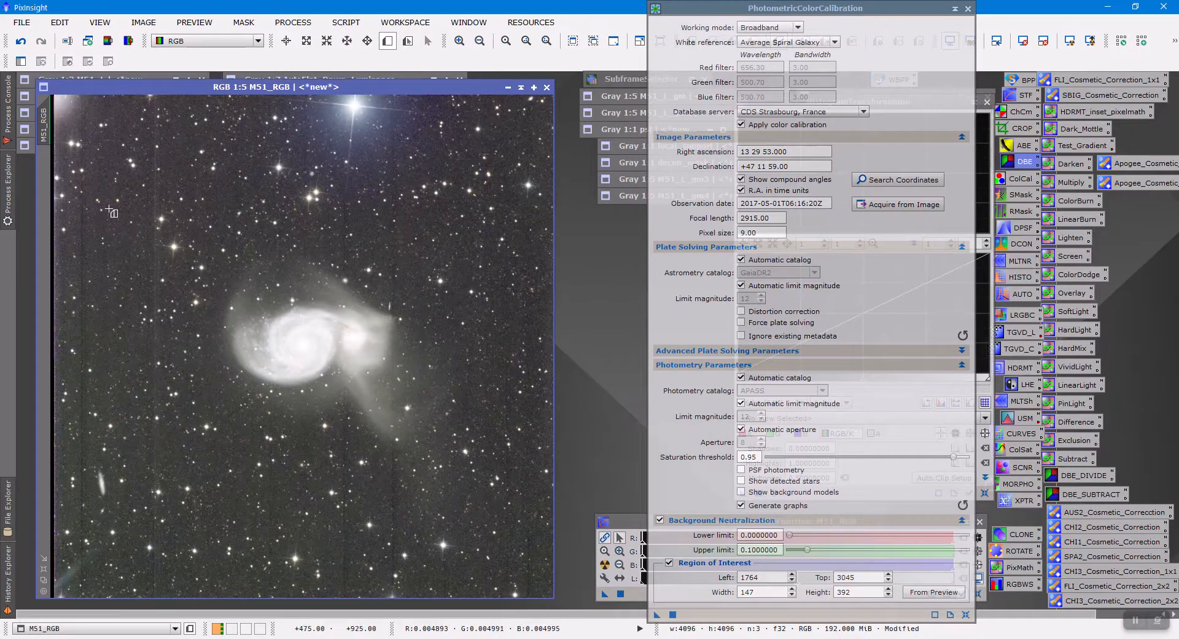
{"action": "left_click_drag", "start_coordinate": [108, 209], "coordinate": [131, 274]}
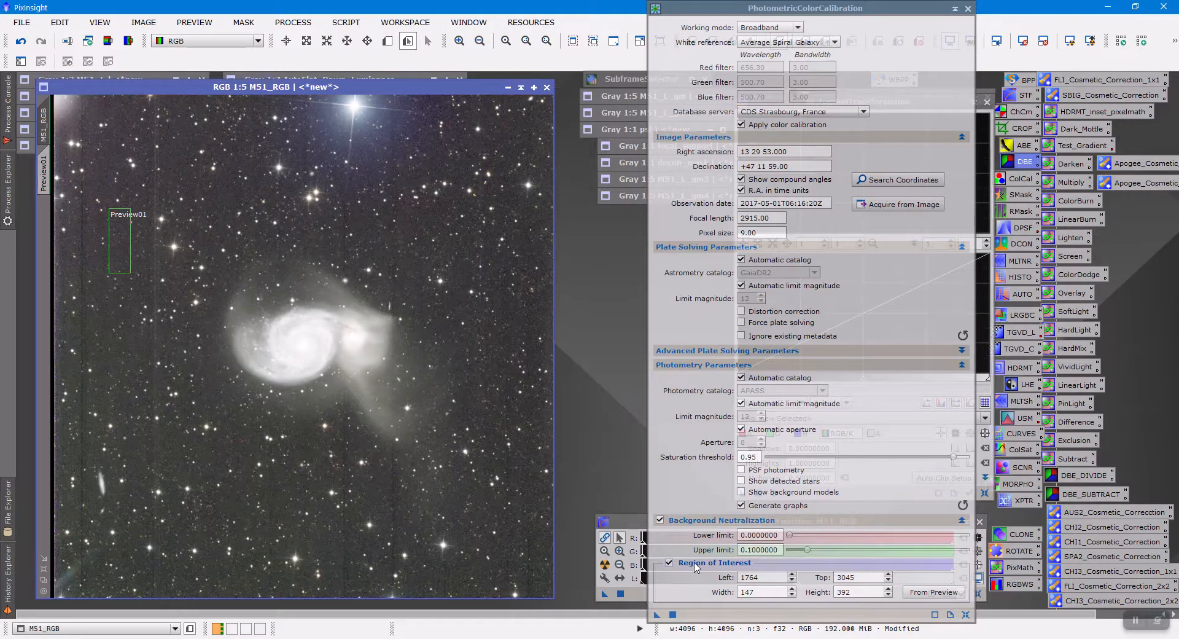
{"action": "left_click", "coordinate": [933, 591]}
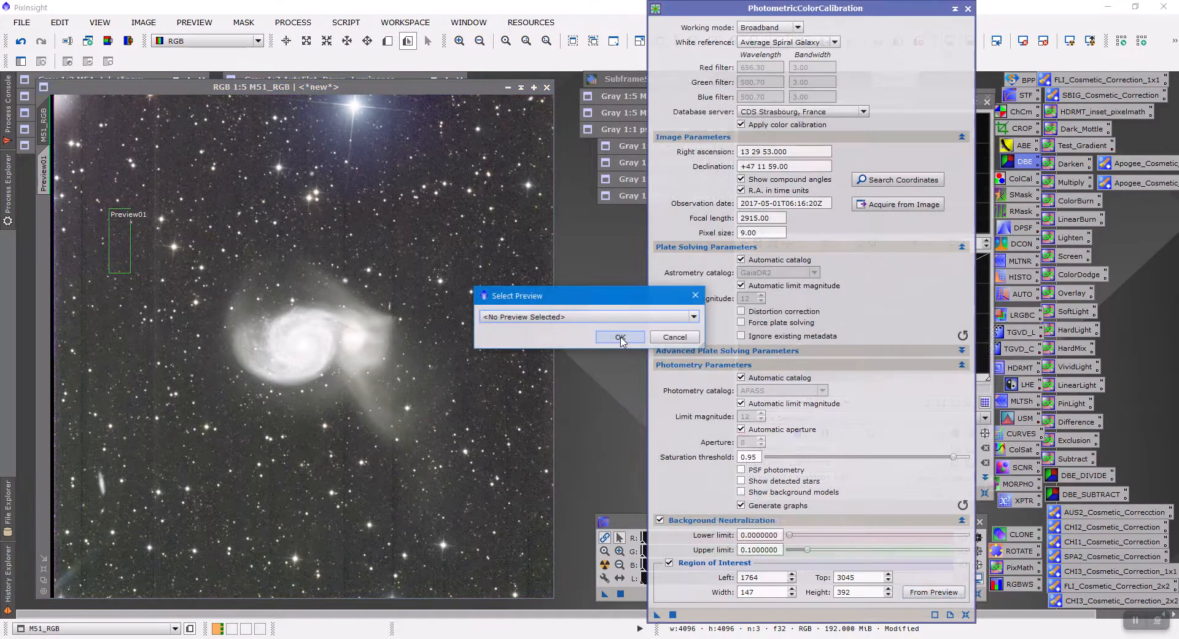
{"action": "left_click", "coordinate": [611, 317]}
{"action": "left_click", "coordinate": [613, 341]}
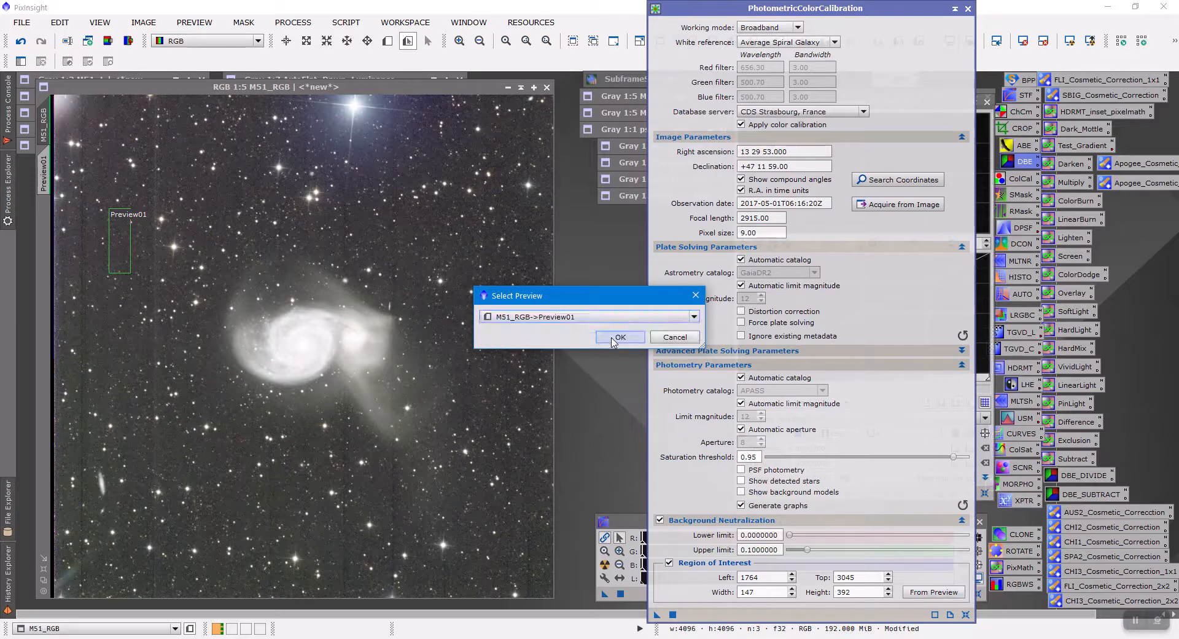
{"action": "left_click", "coordinate": [616, 337]}
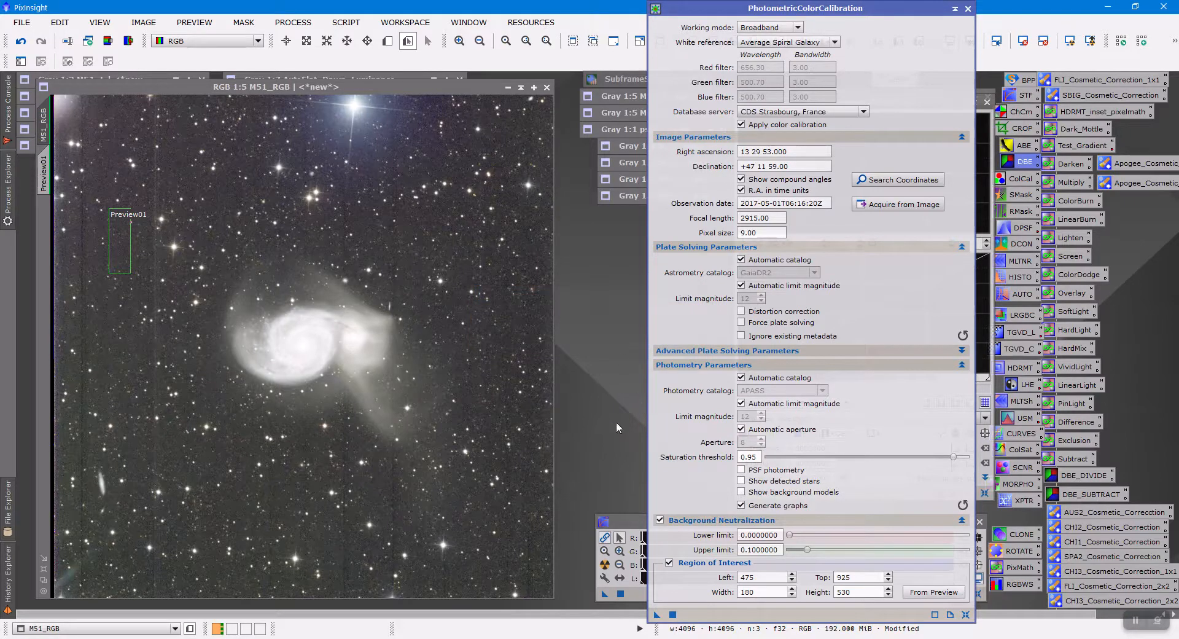
Apply the photometric color calibration to M51_RGB, check the white balance graphs and close both calibration windows.
{"action": "left_click", "coordinate": [657, 615]}
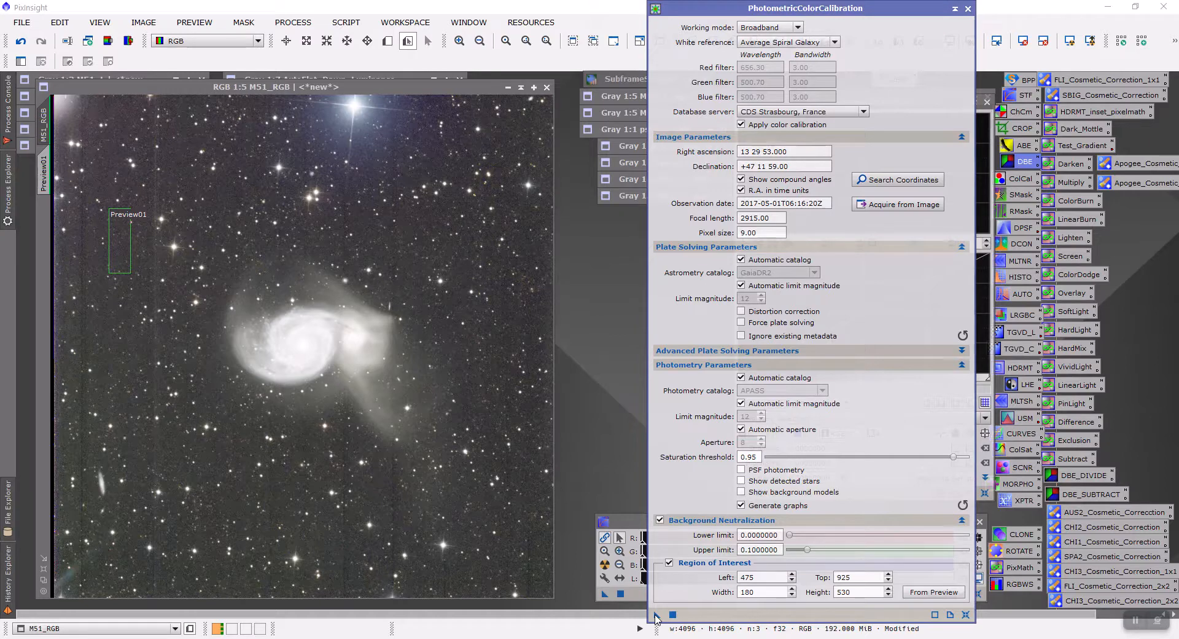
{"action": "left_click_drag", "start_coordinate": [657, 615], "coordinate": [484, 499]}
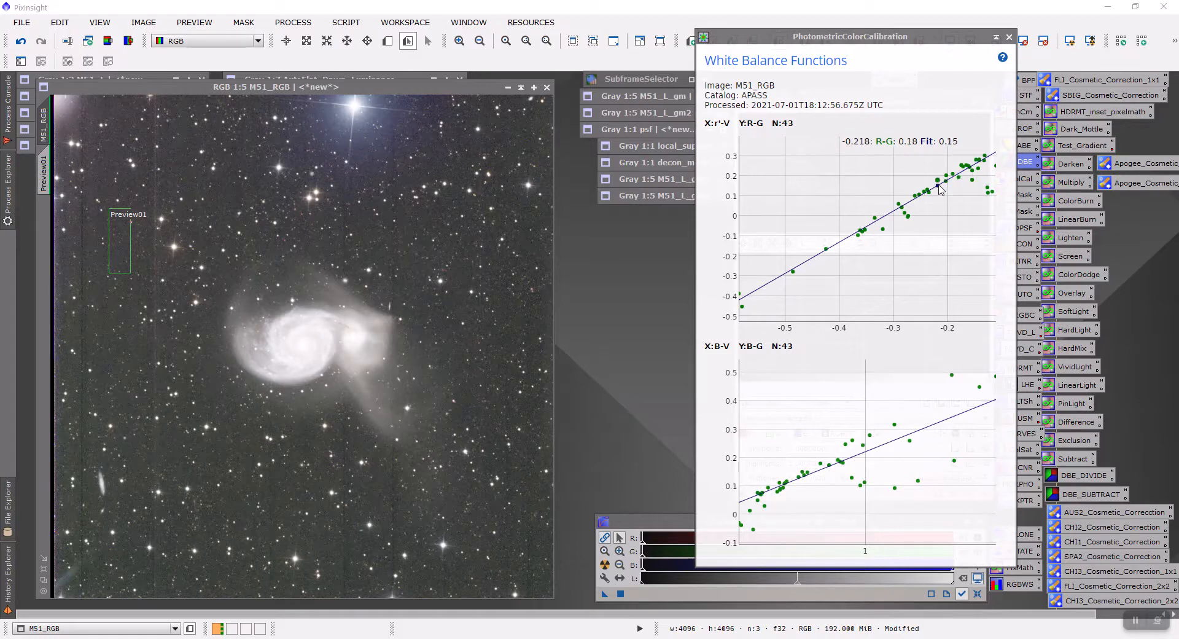
{"action": "left_click", "coordinate": [1009, 37]}
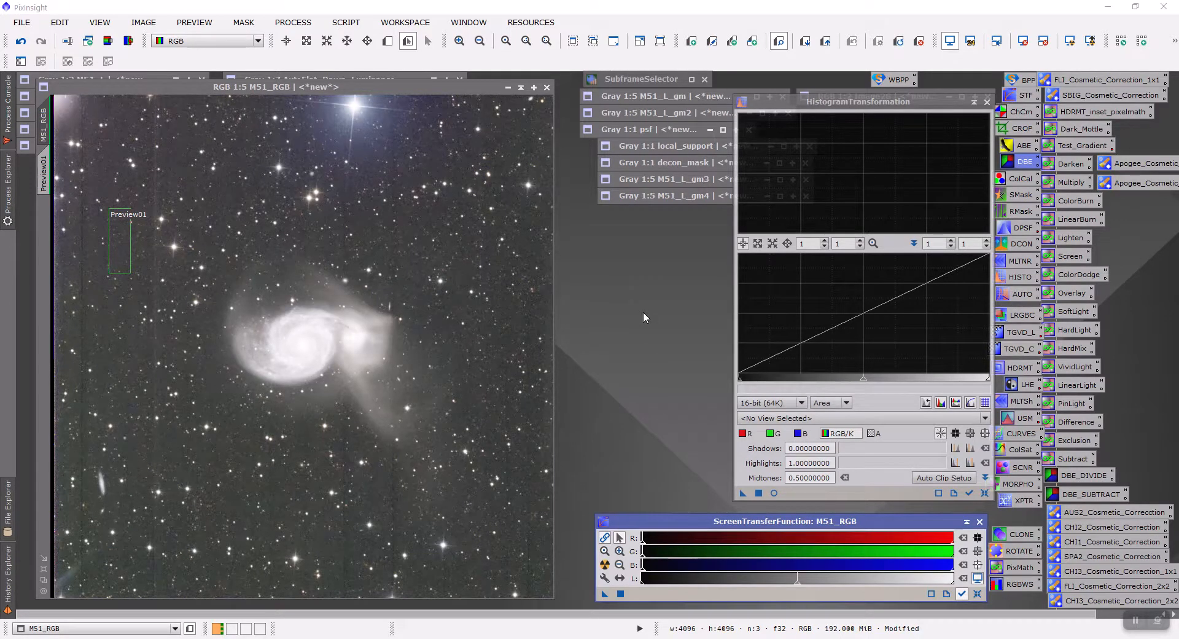
Duplicate the calibrated M51_RGB image on the workspace and place the original's window in front of the copy.
{"action": "left_click_drag", "start_coordinate": [432, 86], "coordinate": [509, 86]}
{"action": "left_click_drag", "start_coordinate": [121, 130], "coordinate": [64, 211]}
{"action": "left_click", "coordinate": [297, 86]}
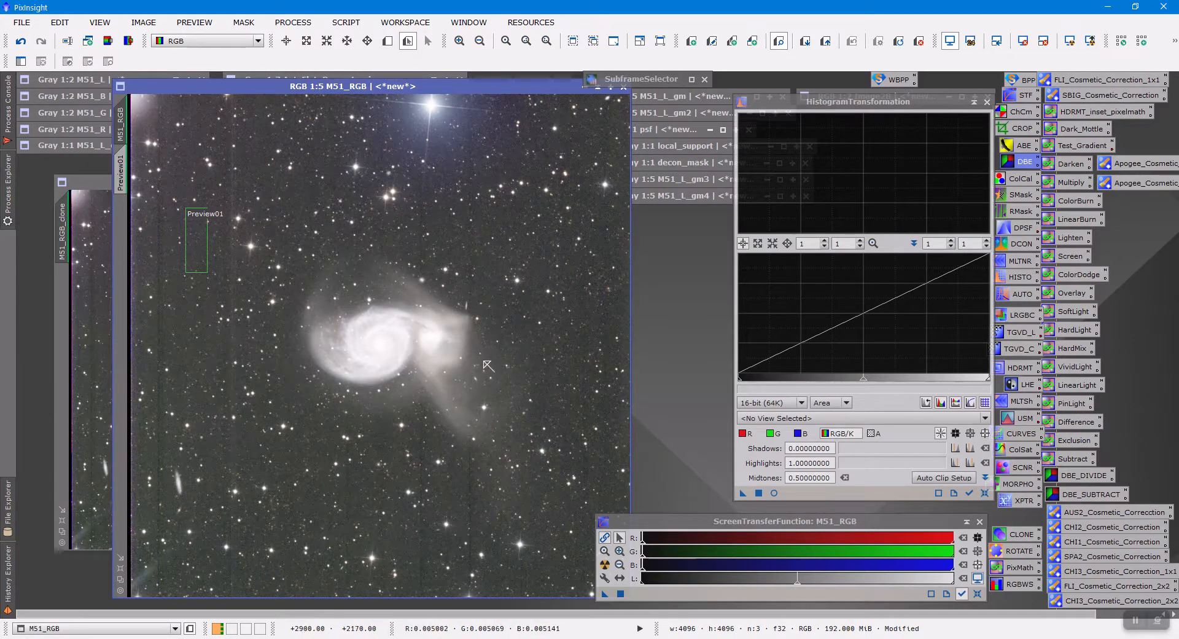
{"action": "left_click_drag", "start_coordinate": [438, 88], "coordinate": [396, 90]}
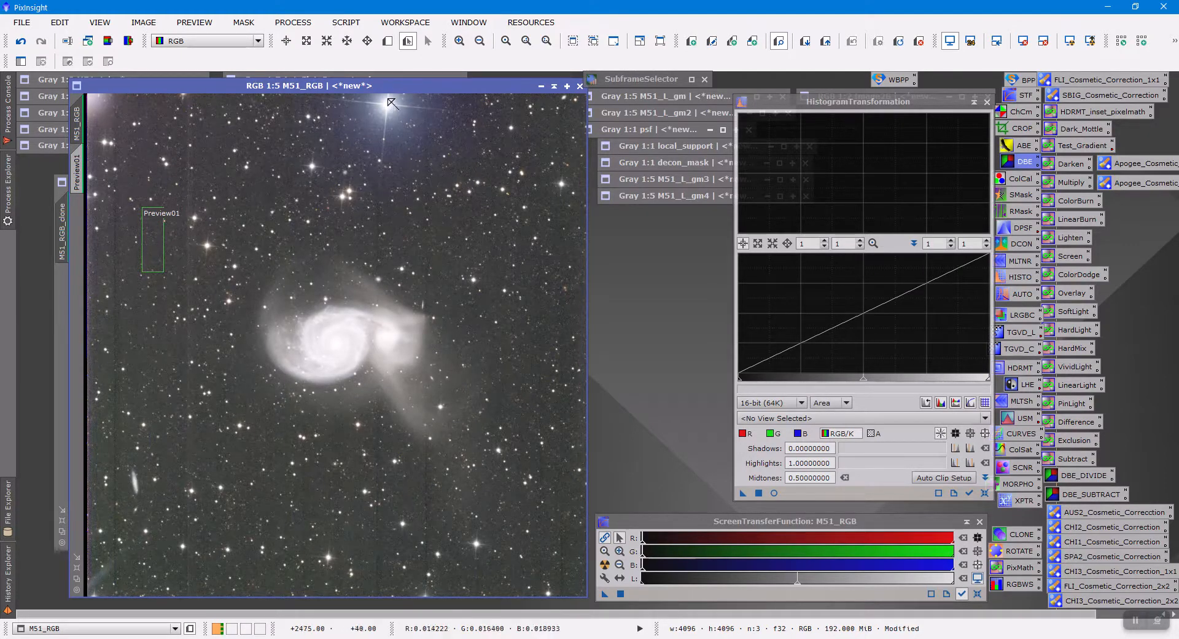
Reset the screen stretch on M51_RGB and open ArcsinhStretch with its default stretch factor of 1.00 and black point of 0.
{"action": "left_click", "coordinate": [975, 595]}
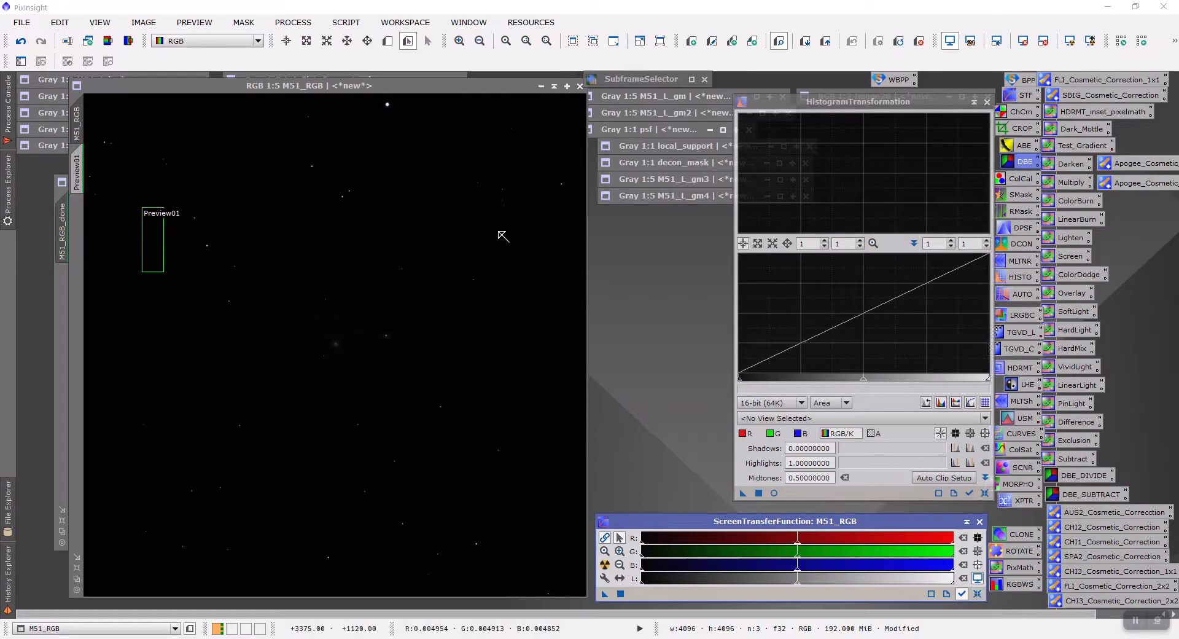
{"action": "left_click", "coordinate": [306, 23]}
{"action": "mouse_move", "coordinate": [382, 15]}
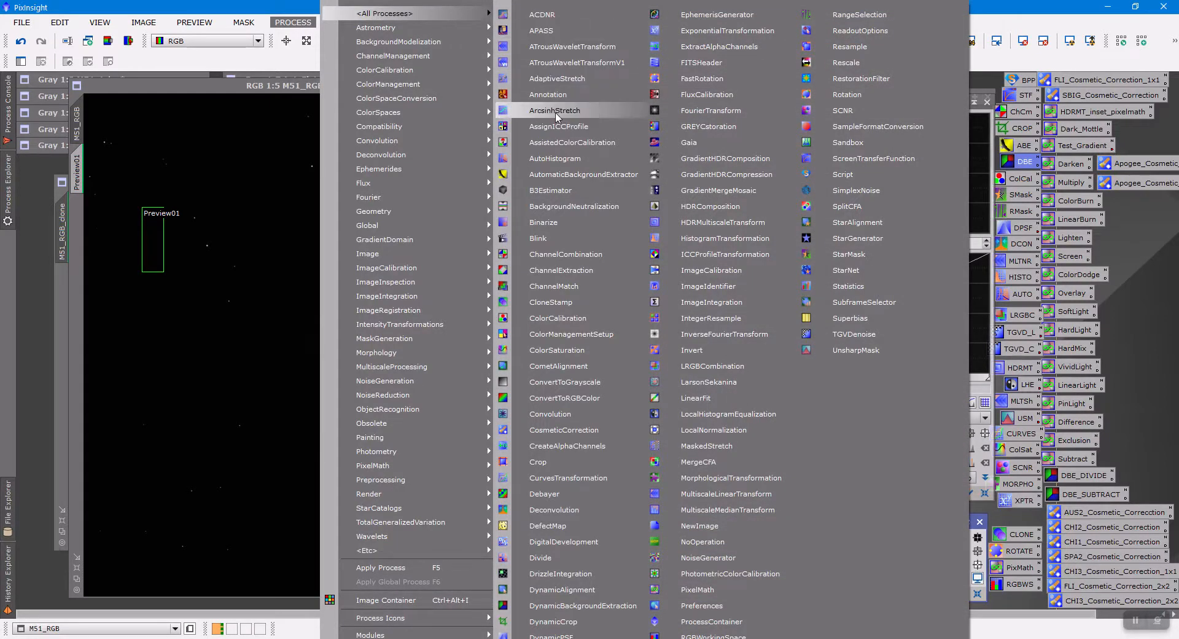
{"action": "left_click", "coordinate": [554, 111]}
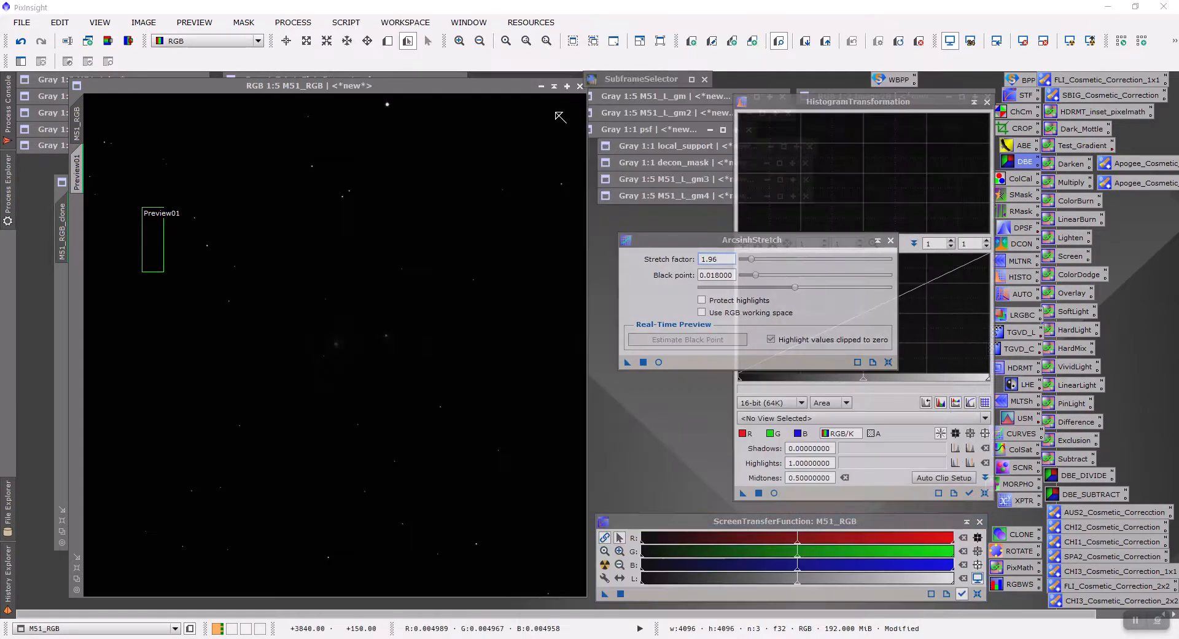
{"action": "left_click", "coordinate": [874, 361]}
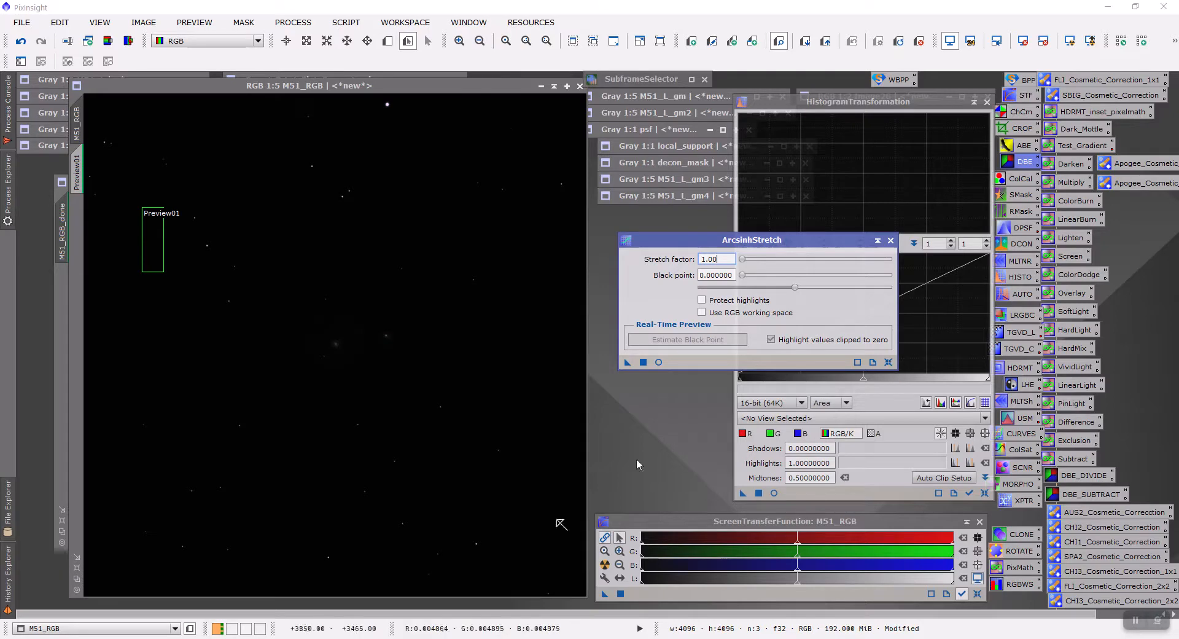
Zoom the ArcsinhStretch real-time preview to the galaxy, set the stretch factor to 6.53 and apply it to M51_RGB.
{"action": "left_click", "coordinate": [659, 362]}
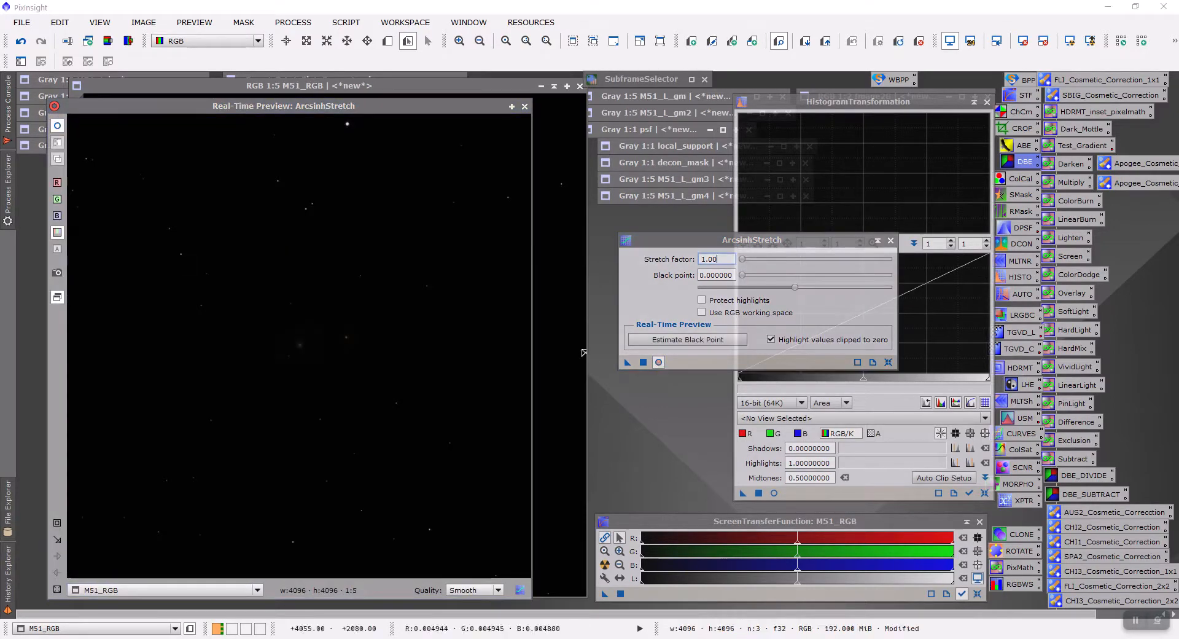
{"action": "left_click", "coordinate": [57, 523]}
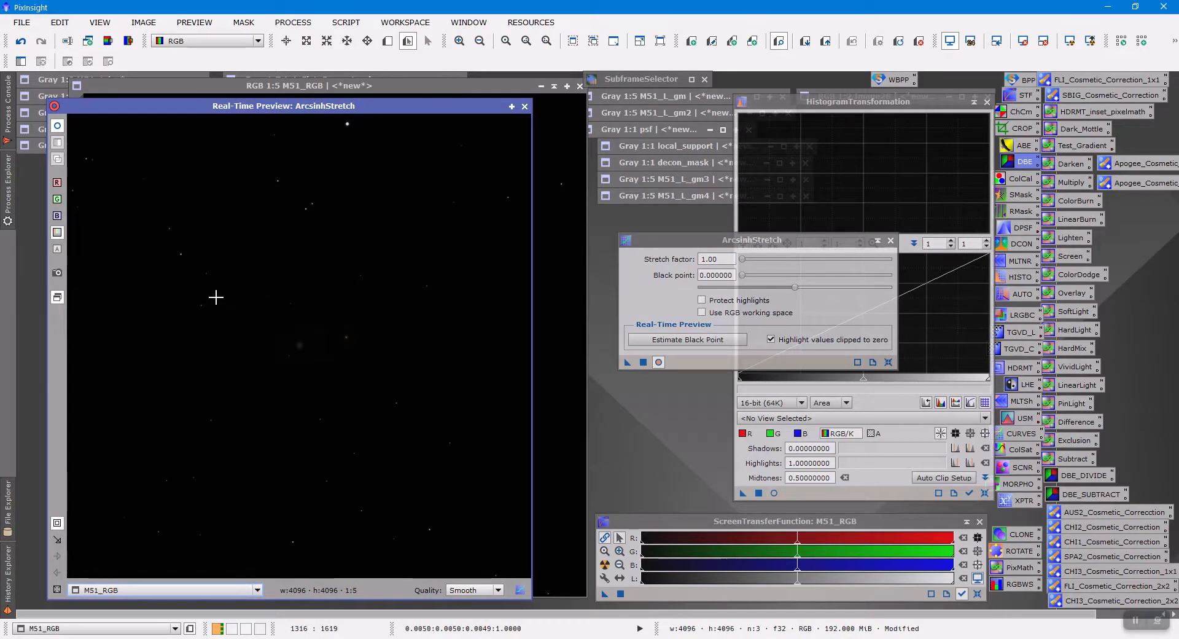
{"action": "left_click_drag", "start_coordinate": [217, 295], "coordinate": [381, 391]}
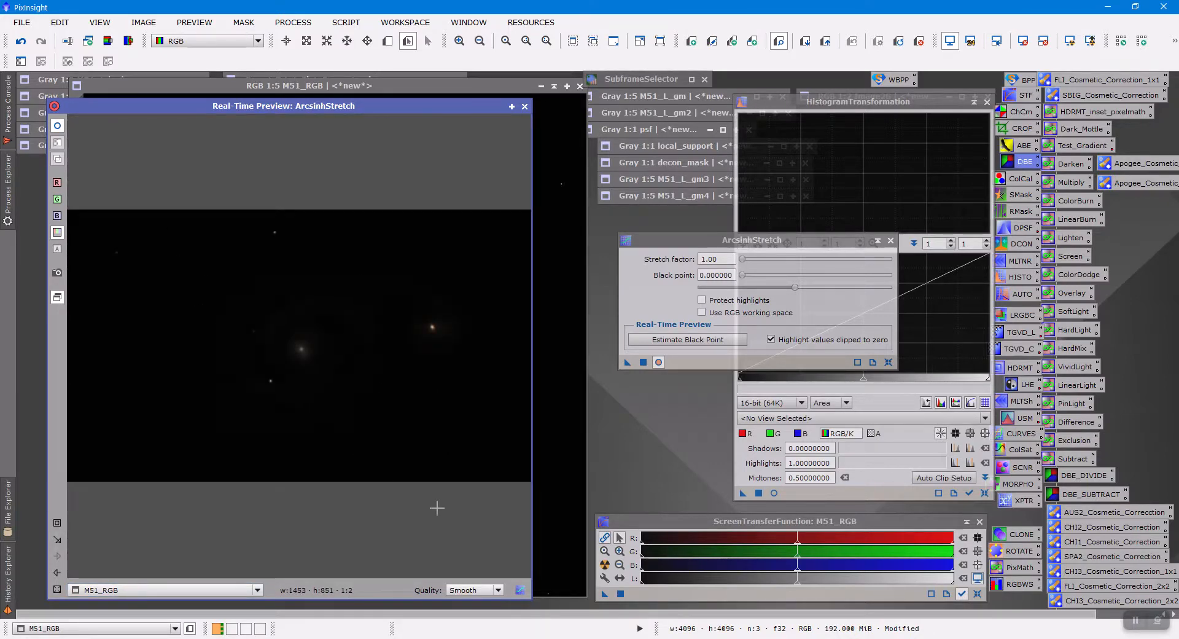
{"action": "mouse_move", "coordinate": [668, 263]}
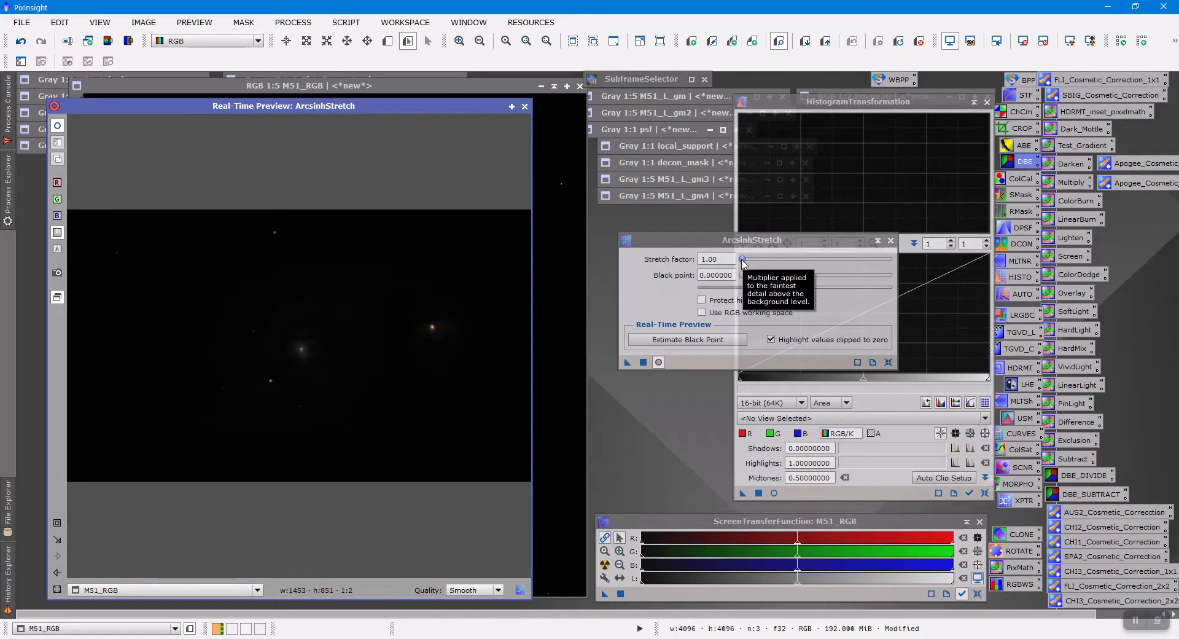
{"action": "left_click_drag", "start_coordinate": [741, 259], "coordinate": [776, 273]}
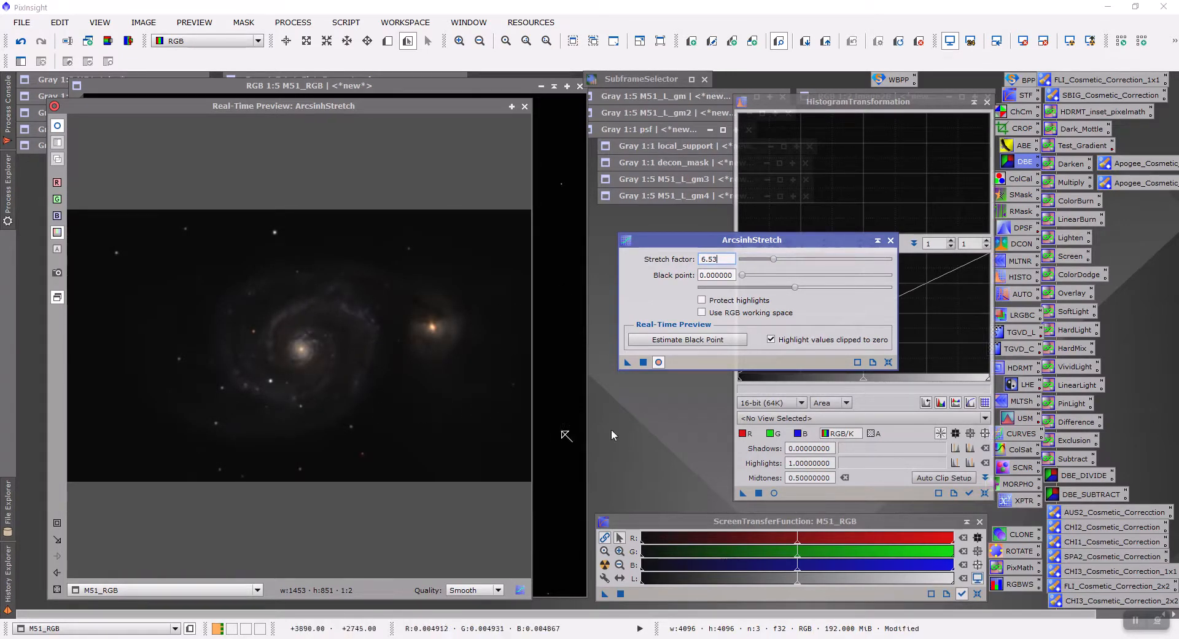
{"action": "left_click", "coordinate": [627, 362]}
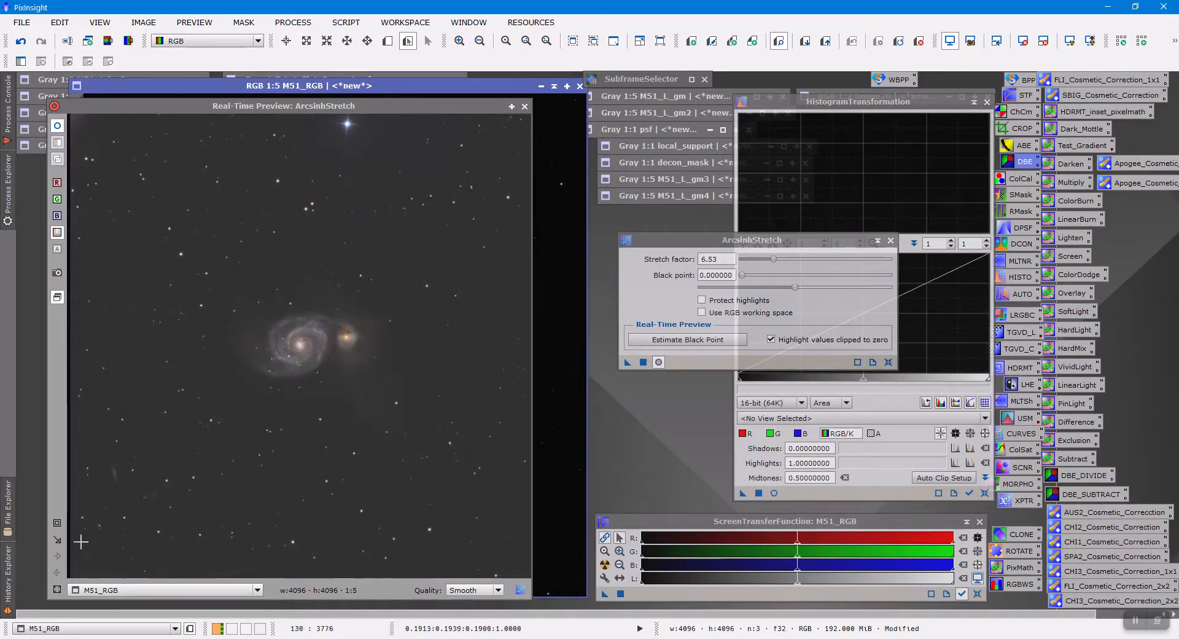
Preview the galaxy area again and apply a second ArcsinhStretch to M51_RGB with black point 0.031000 and stretch factor 16.3.
{"action": "left_click", "coordinate": [57, 523]}
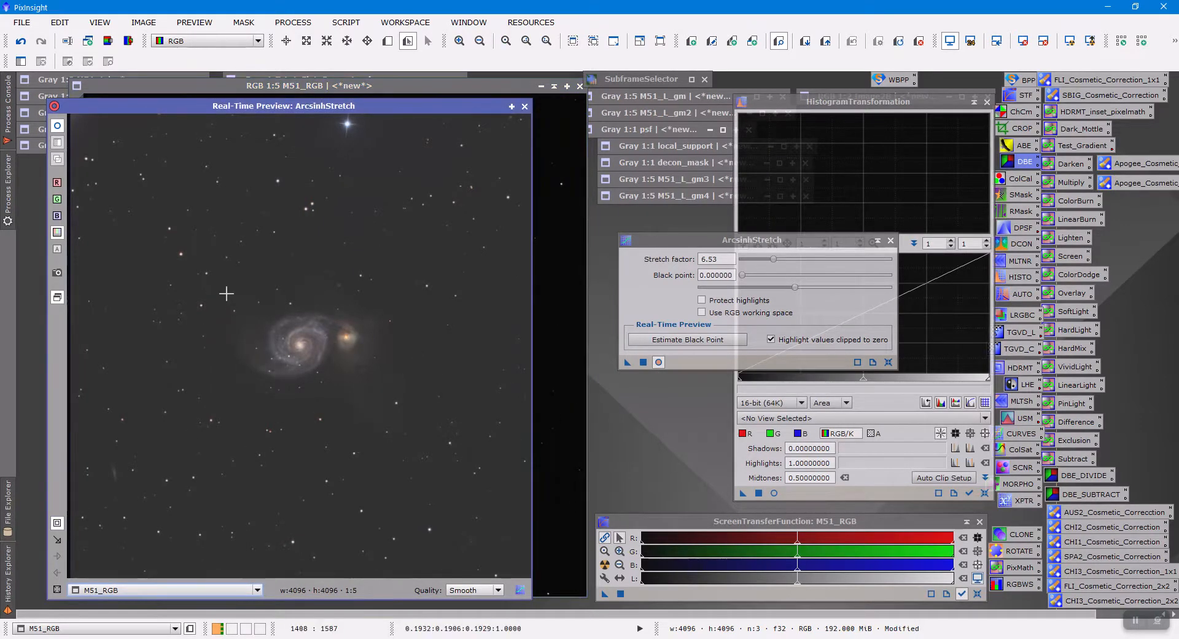
{"action": "left_click_drag", "start_coordinate": [227, 294], "coordinate": [381, 415]}
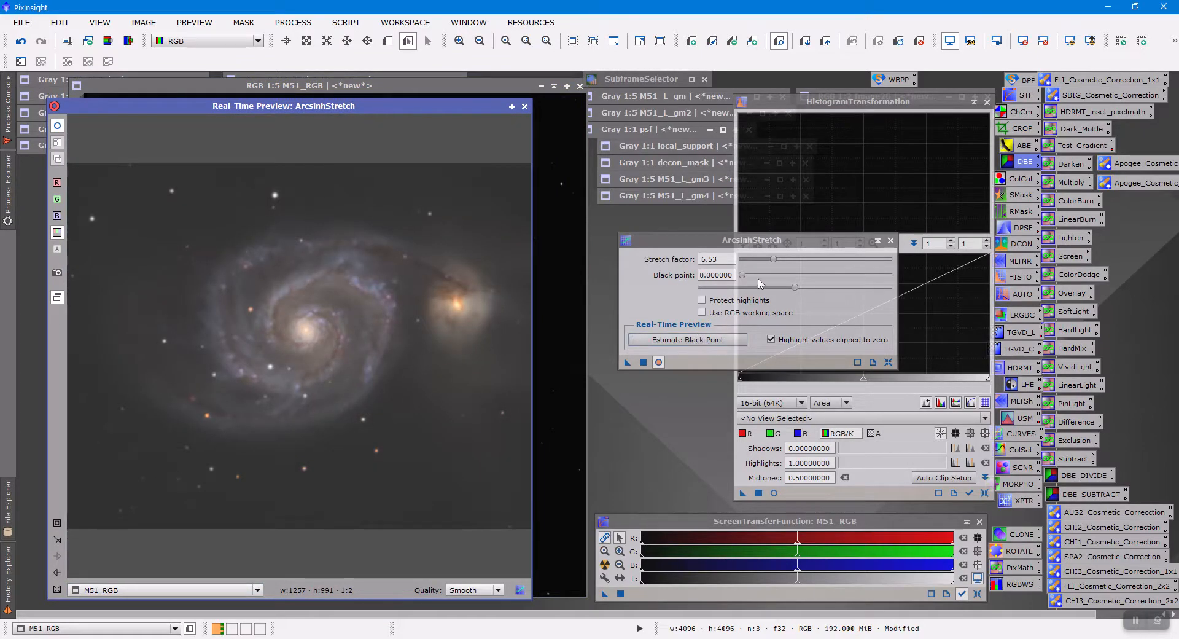
{"action": "left_click_drag", "start_coordinate": [744, 278], "coordinate": [762, 282]}
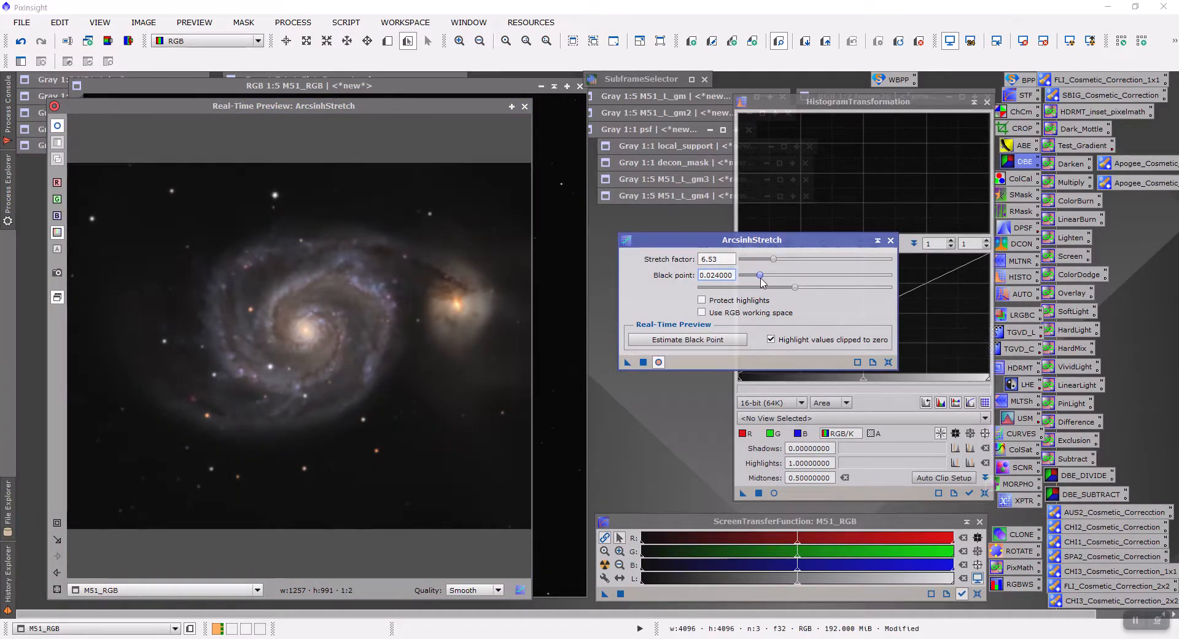
{"action": "mouse_move", "coordinate": [761, 281]}
{"action": "left_mouse_down"}
{"action": "mouse_move", "coordinate": [789, 289]}
{"action": "mouse_move", "coordinate": [767, 288]}
{"action": "left_mouse_up"}
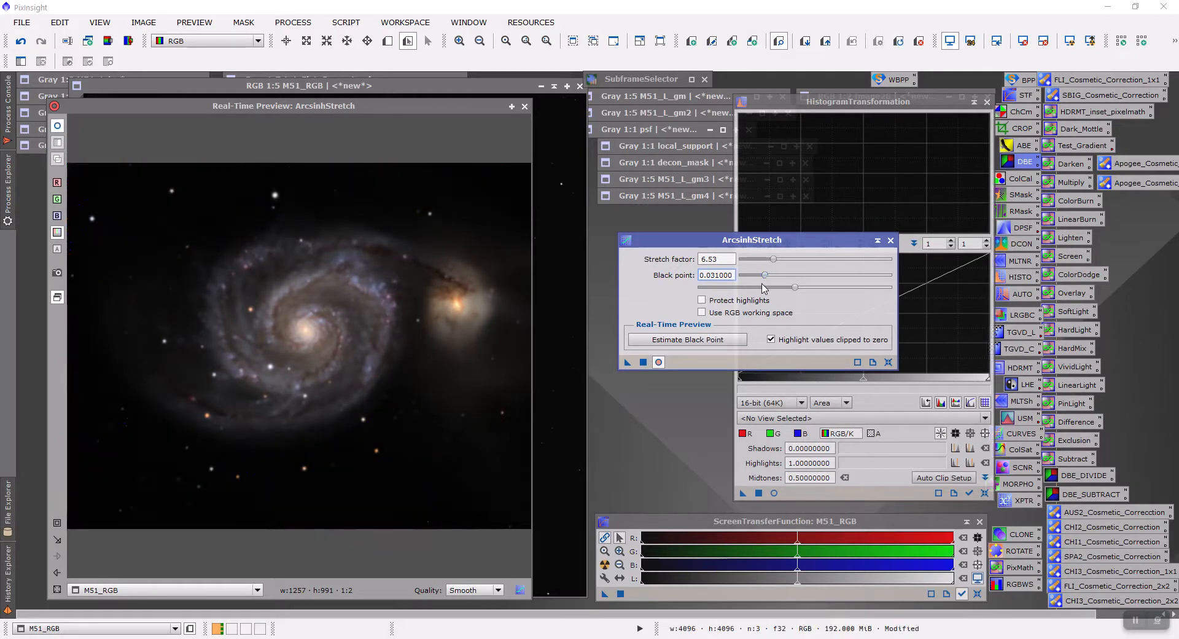
{"action": "scroll", "coordinate": [727, 269], "scroll_direction": "up", "scroll_amount": 1}
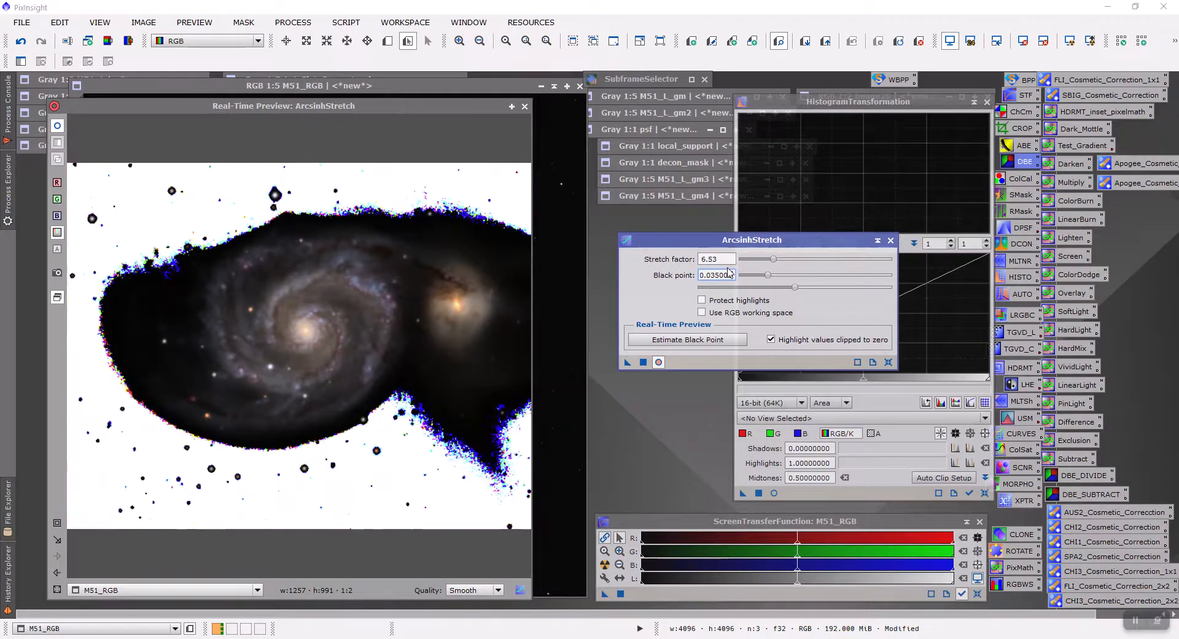
{"action": "scroll", "coordinate": [729, 271], "scroll_direction": "down", "scroll_amount": 1}
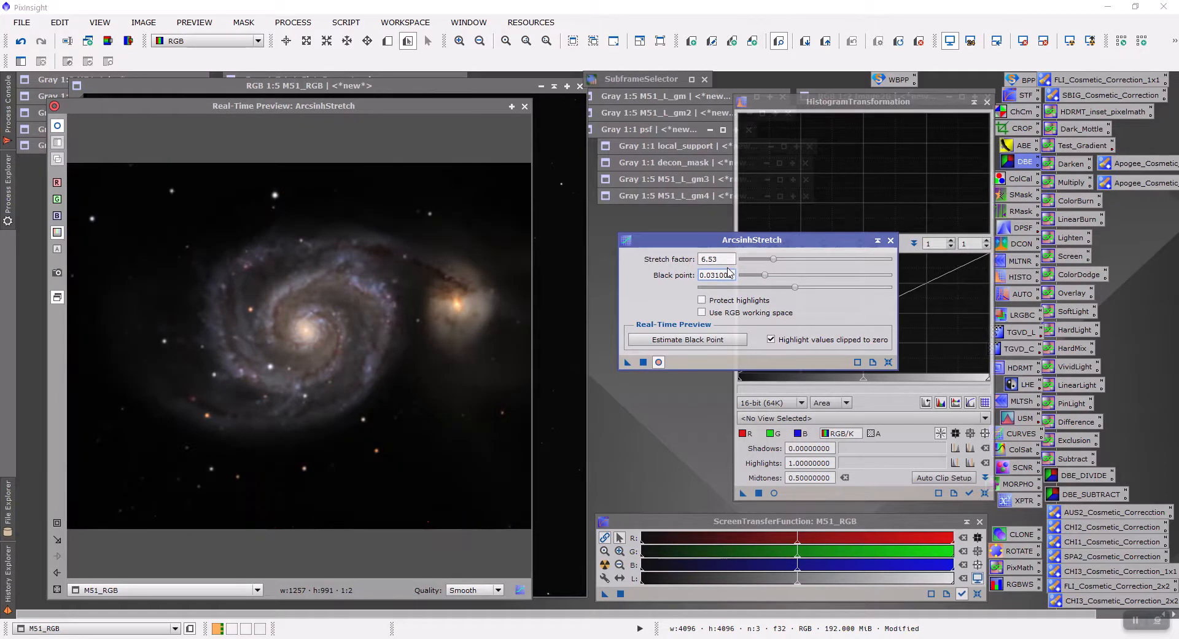
{"action": "scroll", "coordinate": [728, 272], "scroll_direction": "up", "scroll_amount": 1}
{"action": "scroll", "coordinate": [728, 273], "scroll_direction": "down", "scroll_amount": 1}
{"action": "scroll", "coordinate": [669, 281], "scroll_direction": "up", "scroll_amount": 1}
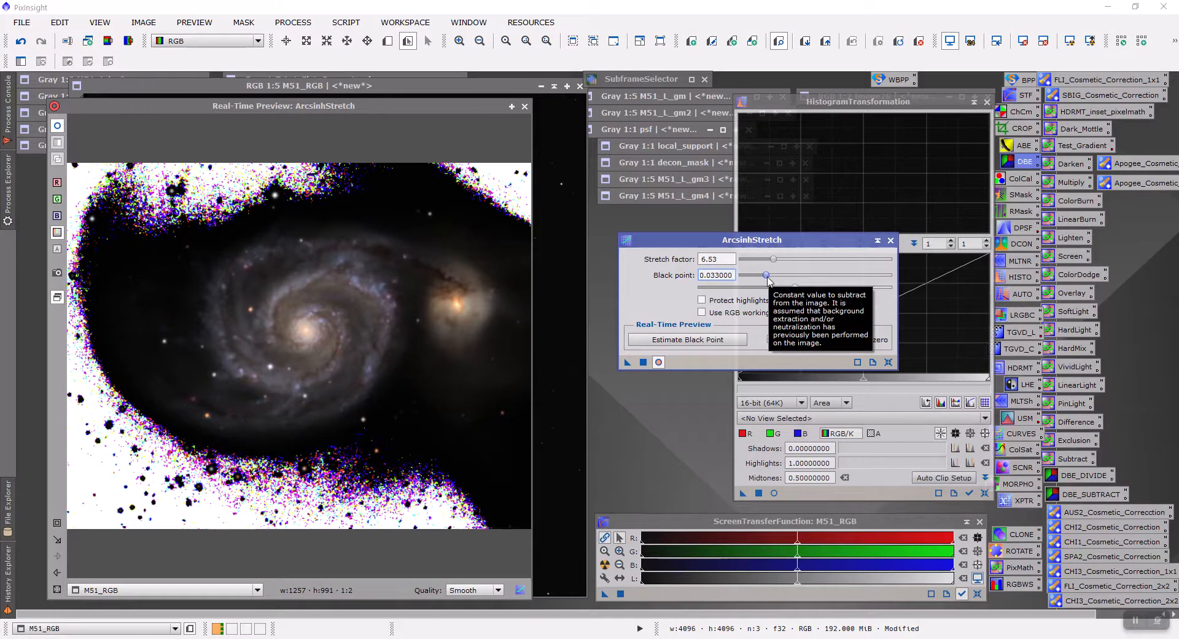
{"action": "scroll", "coordinate": [768, 280], "scroll_direction": "down", "scroll_amount": 1}
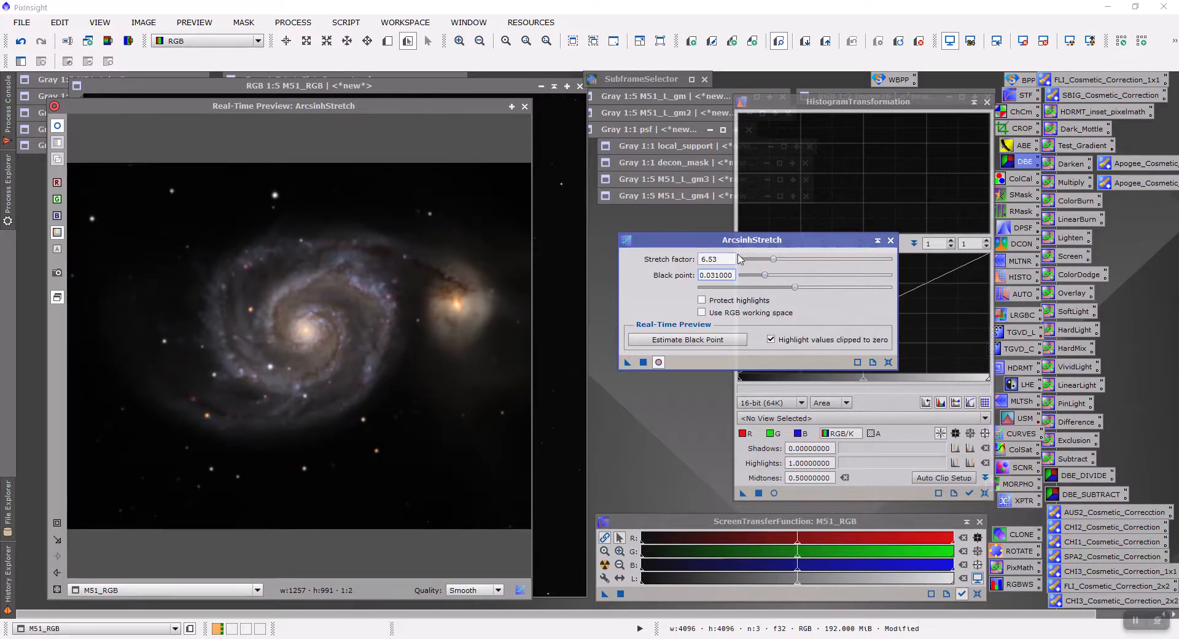
{"action": "left_click_drag", "start_coordinate": [776, 262], "coordinate": [796, 264]}
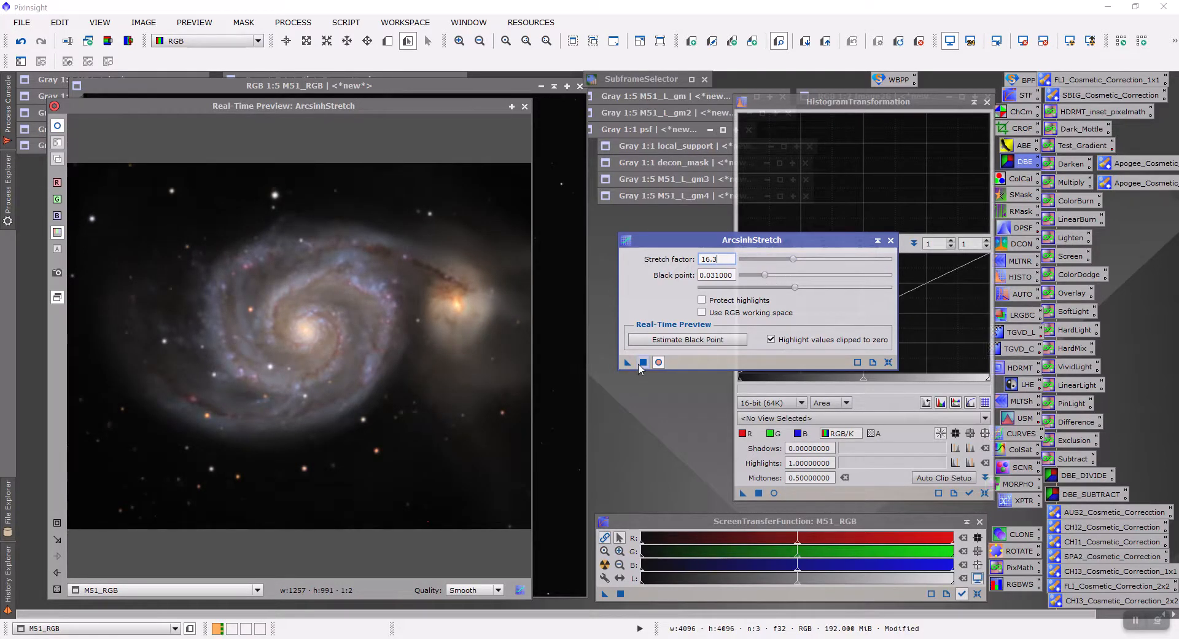
{"action": "left_click_drag", "start_coordinate": [627, 363], "coordinate": [571, 388]}
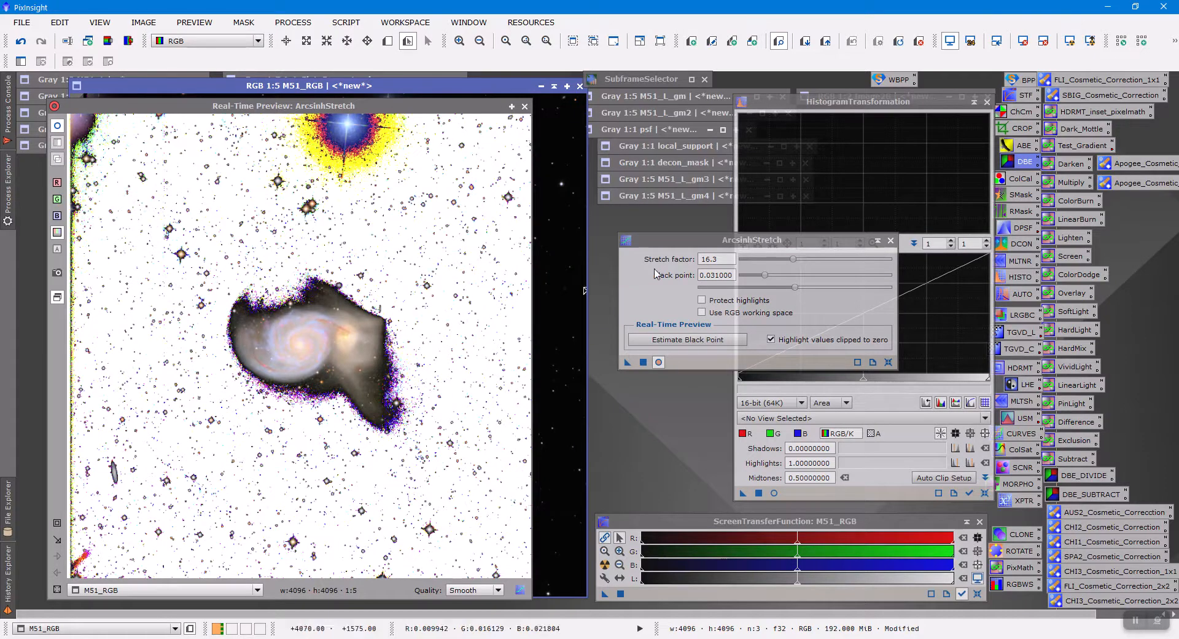
Close the real-time preview and make HistogramTransformation track the M51_RGB view.
{"action": "left_click", "coordinate": [524, 107]}
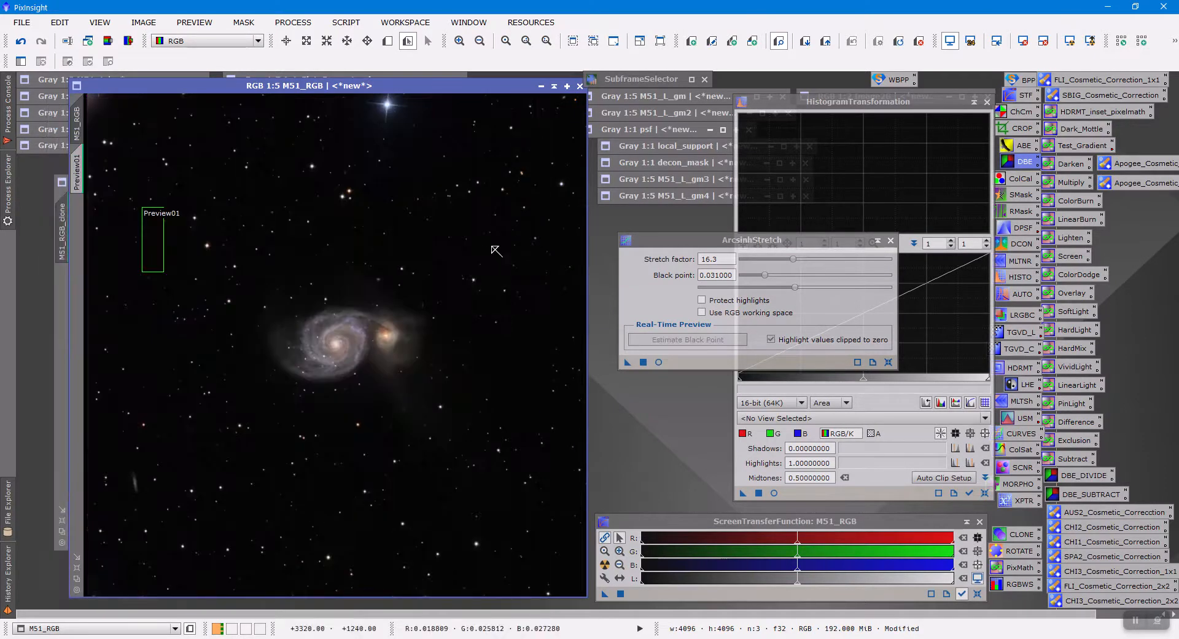
{"action": "scroll", "coordinate": [271, 492], "scroll_direction": "up", "scroll_amount": 3}
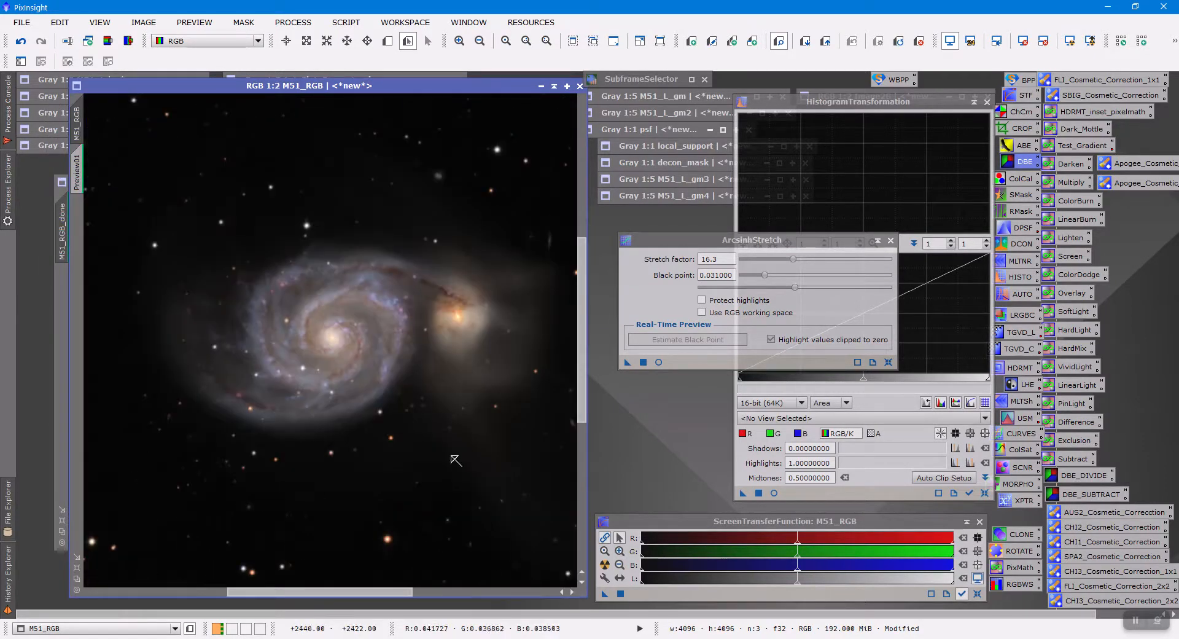
{"action": "left_click", "coordinate": [969, 493]}
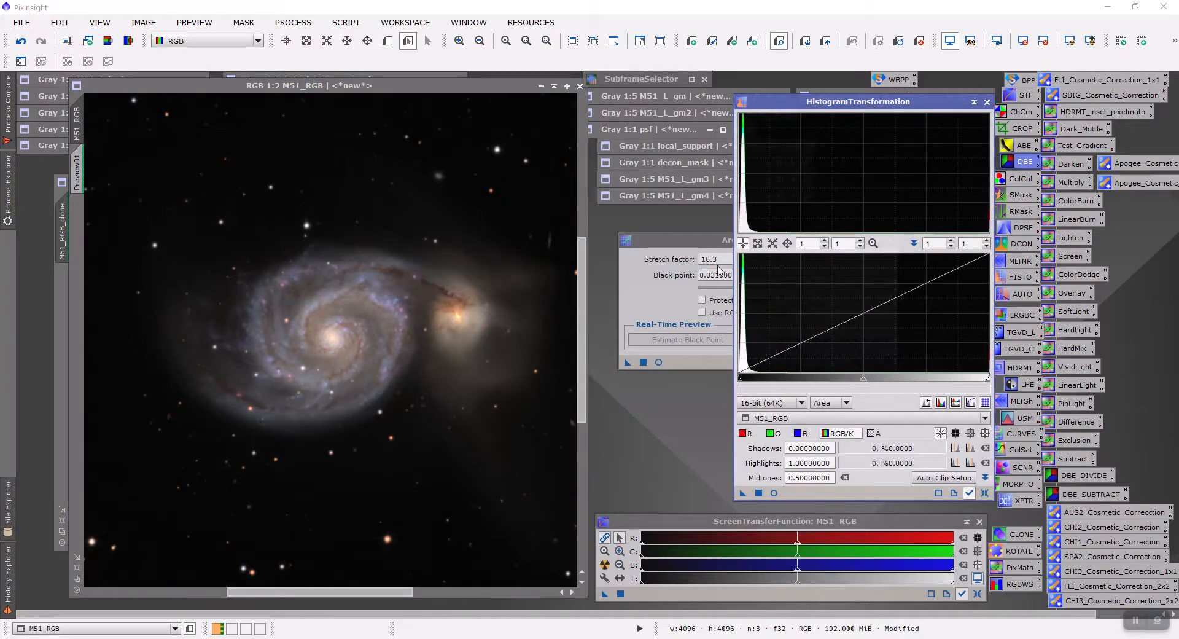
Reopen the ArcsinhStretch real-time preview and return the stretch factor to 1.00 and the black point to 0.
{"action": "left_click", "coordinate": [665, 238]}
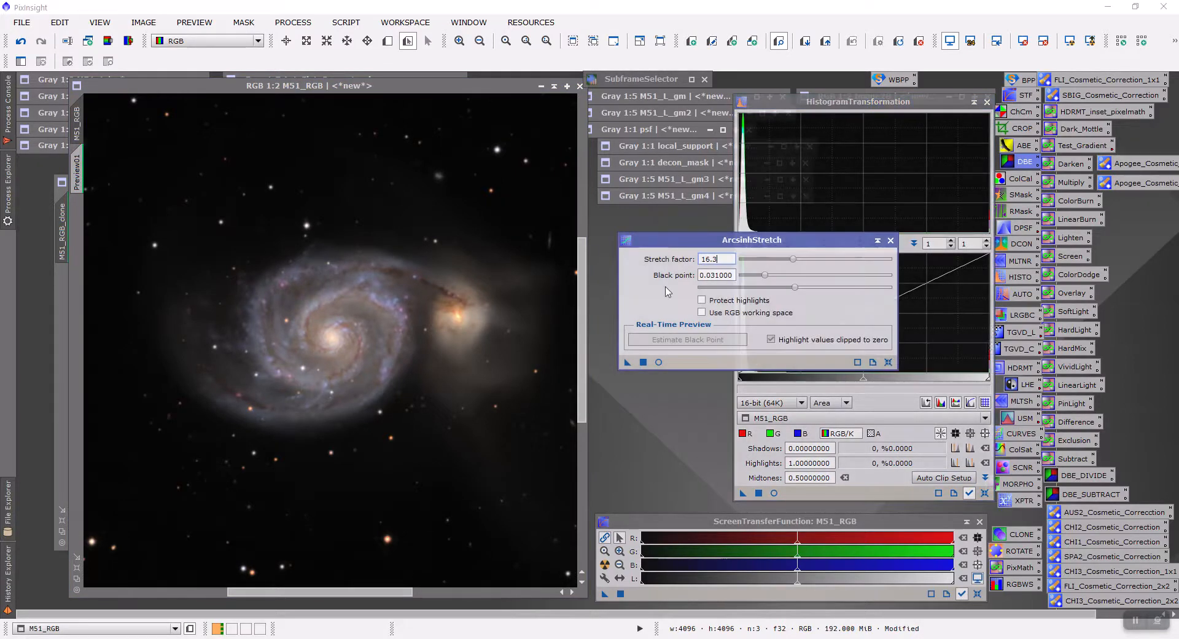
{"action": "left_click", "coordinate": [659, 362]}
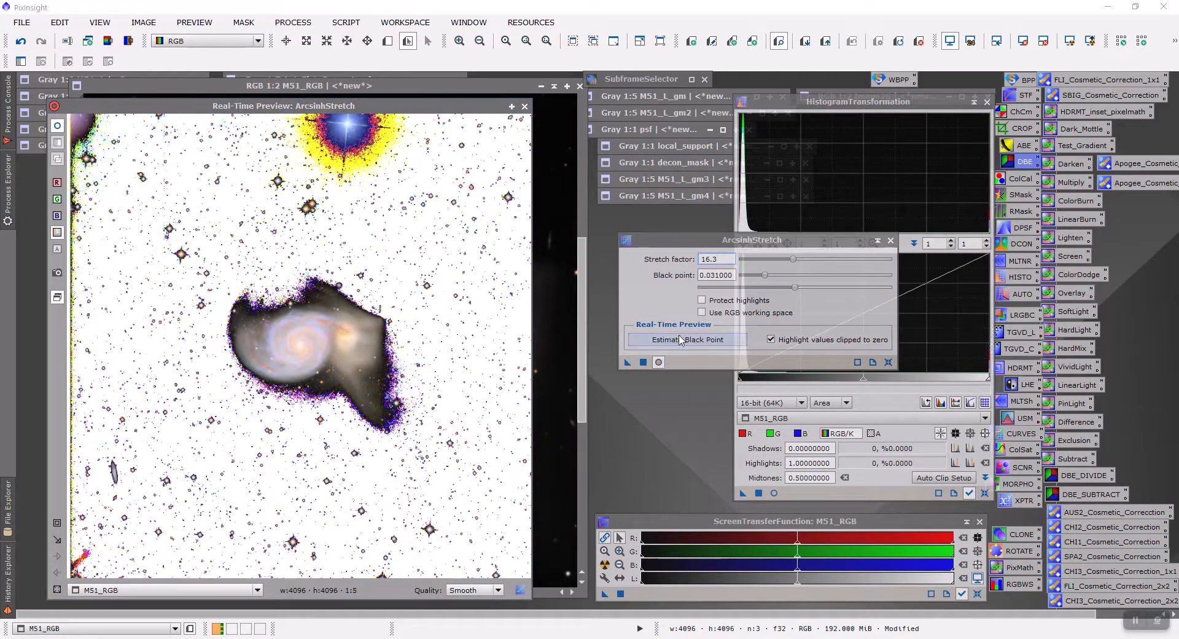
{"action": "left_click_drag", "start_coordinate": [798, 262], "coordinate": [736, 271]}
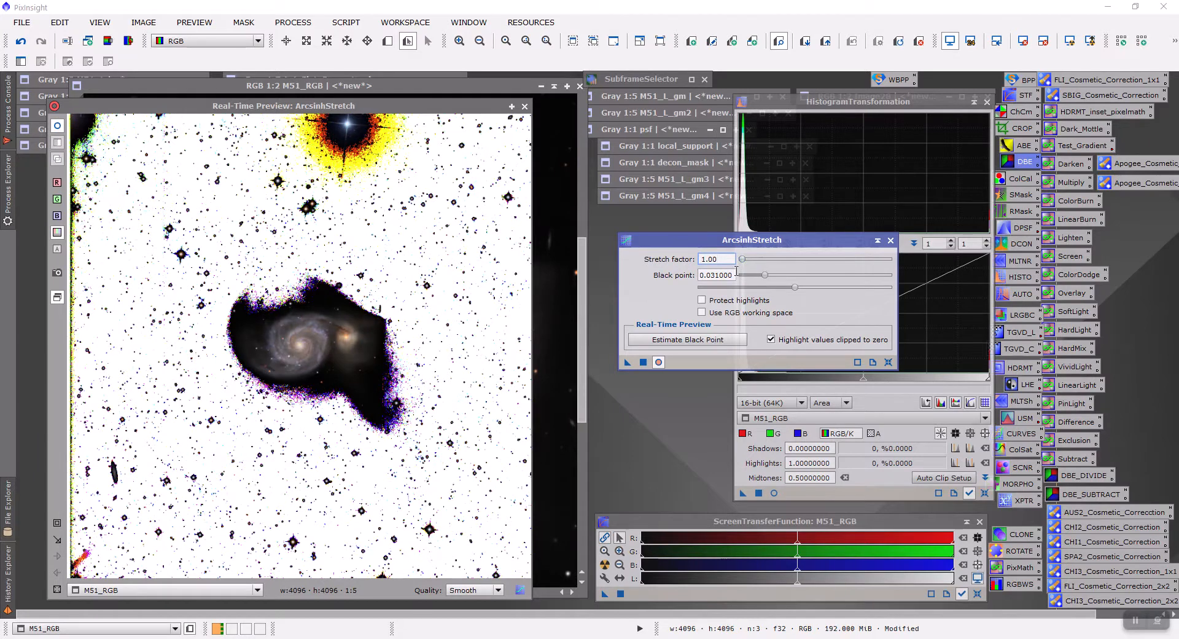
{"action": "double_click", "coordinate": [729, 275]}
{"action": "type", "text": "0"}
{"action": "key", "text": "Return"}
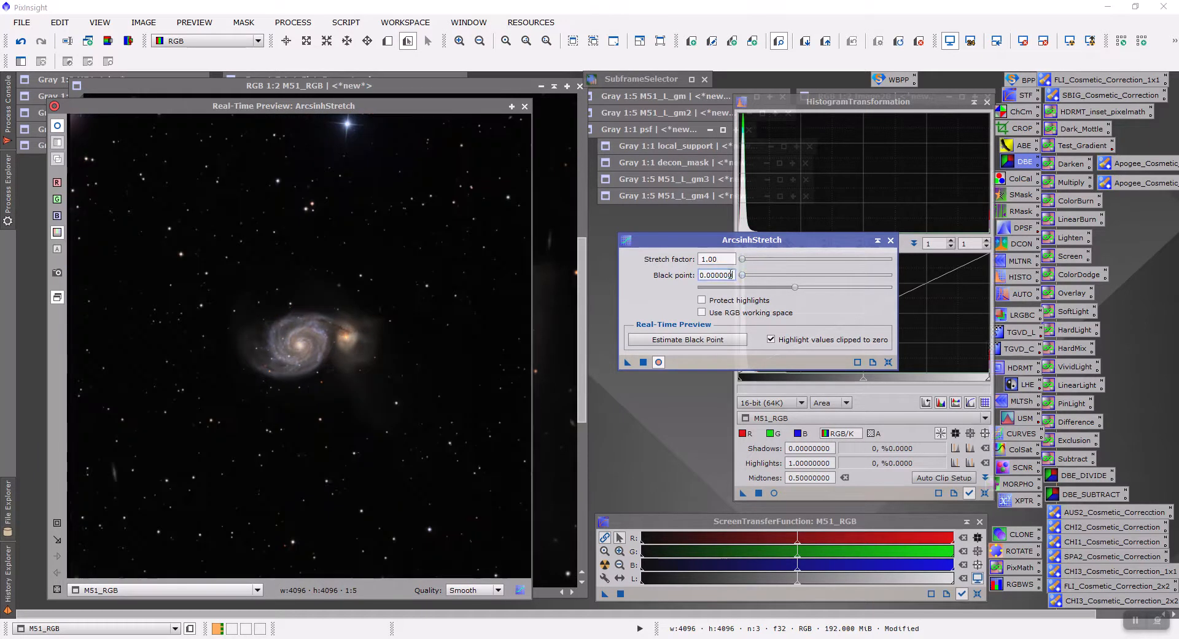
{"action": "key", "text": "shift+Tab"}
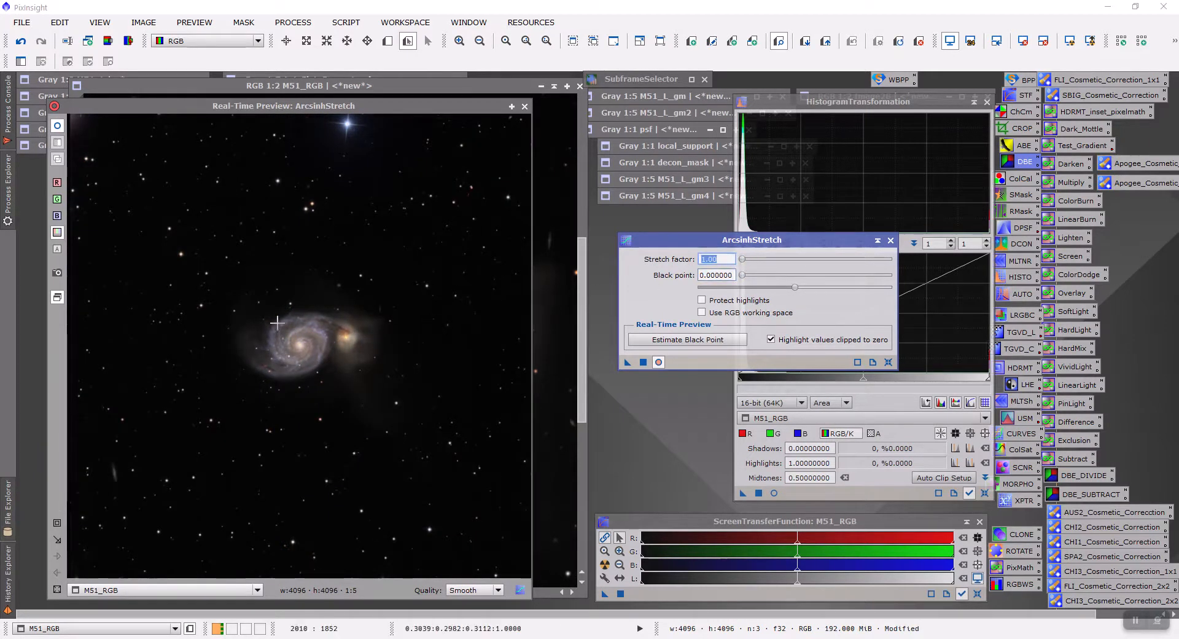
Preview the galaxy area, try further ArcsinhStretch adjustments on it and close the real-time preview without applying.
{"action": "left_click", "coordinate": [58, 523]}
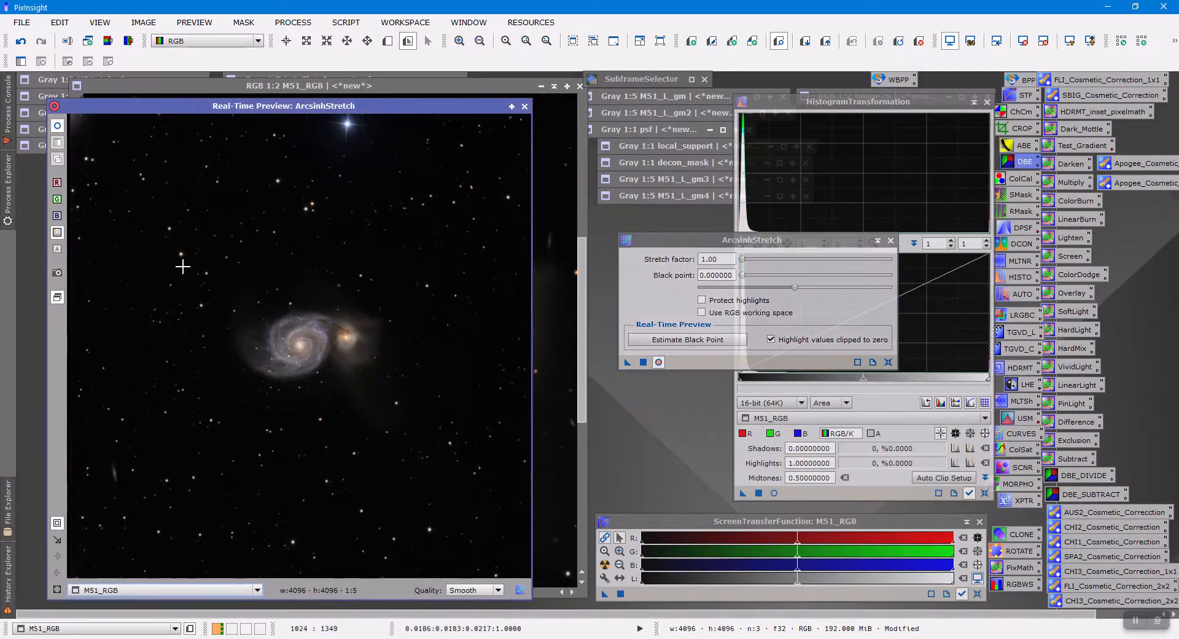
{"action": "left_click_drag", "start_coordinate": [197, 265], "coordinate": [389, 403]}
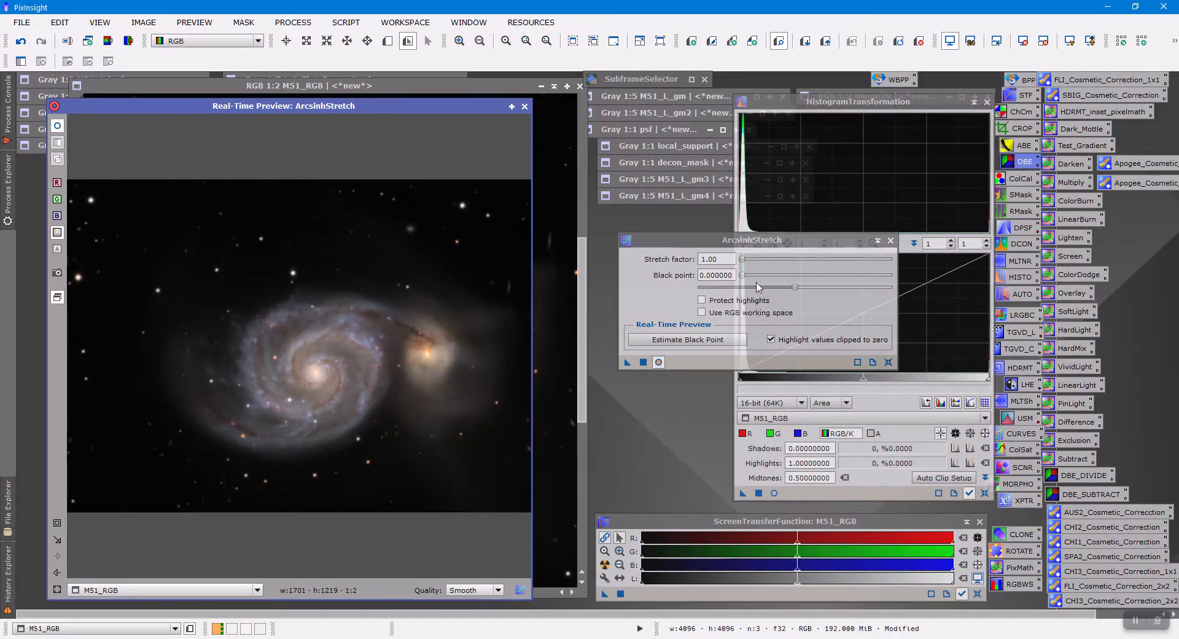
{"action": "mouse_move", "coordinate": [743, 263]}
{"action": "left_mouse_down"}
{"action": "mouse_move", "coordinate": [758, 267]}
{"action": "mouse_move", "coordinate": [737, 277]}
{"action": "left_mouse_up"}
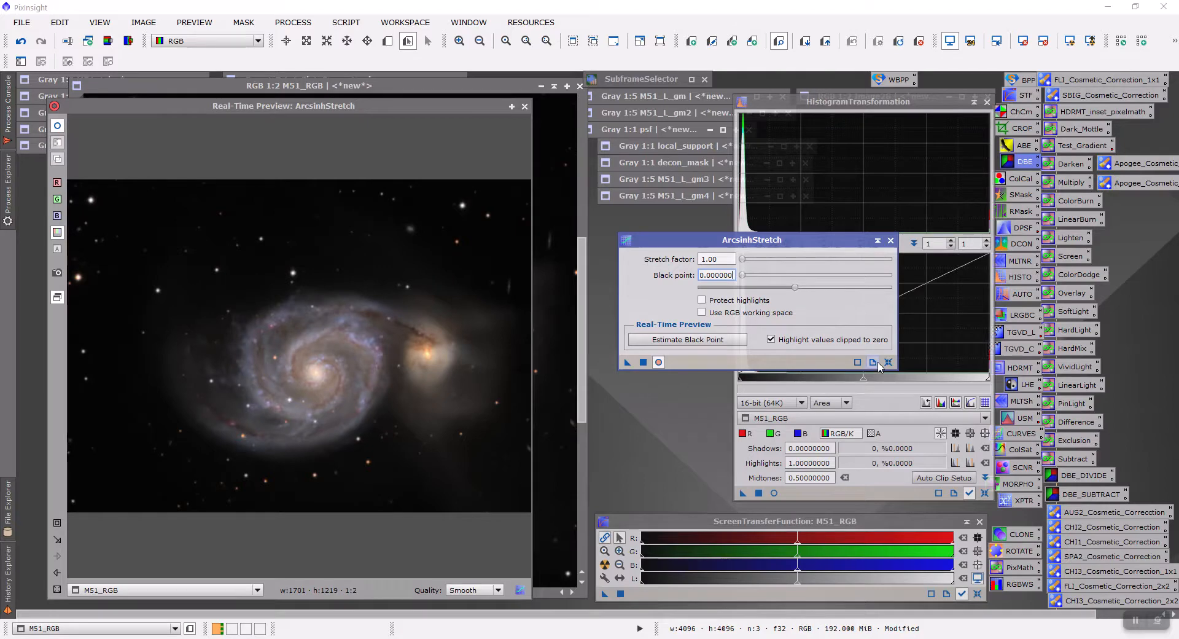
{"action": "left_click", "coordinate": [524, 107]}
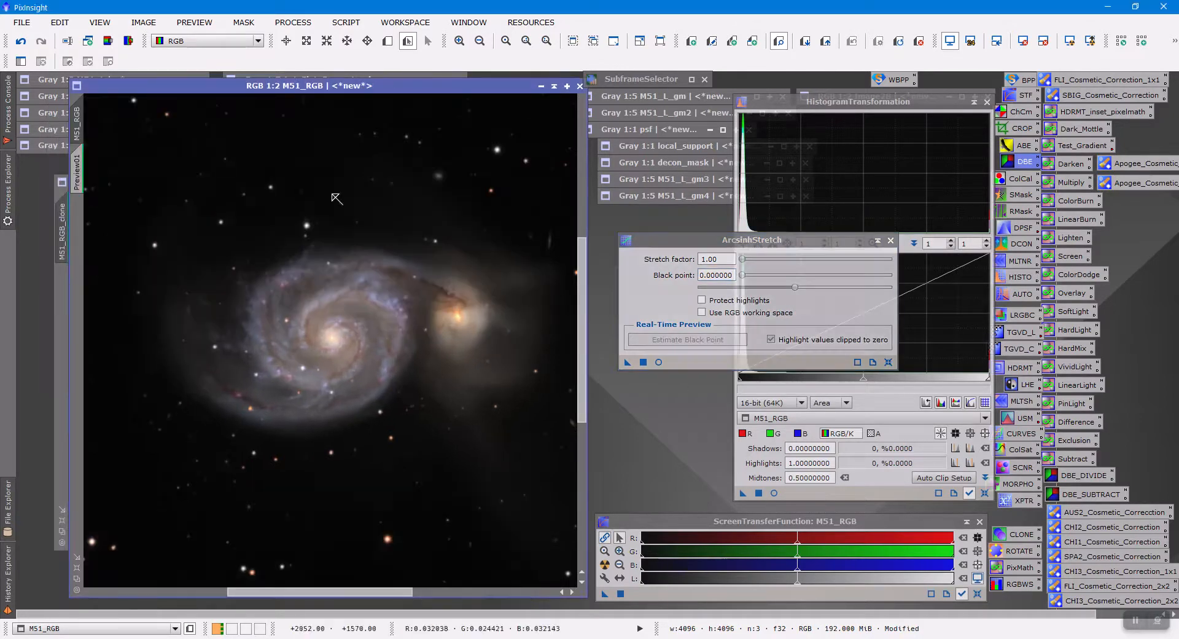
Undo both arcsinh stretches on M51_RGB and reset the ArcsinhStretch parameters to their defaults.
{"action": "left_click", "coordinate": [21, 41]}
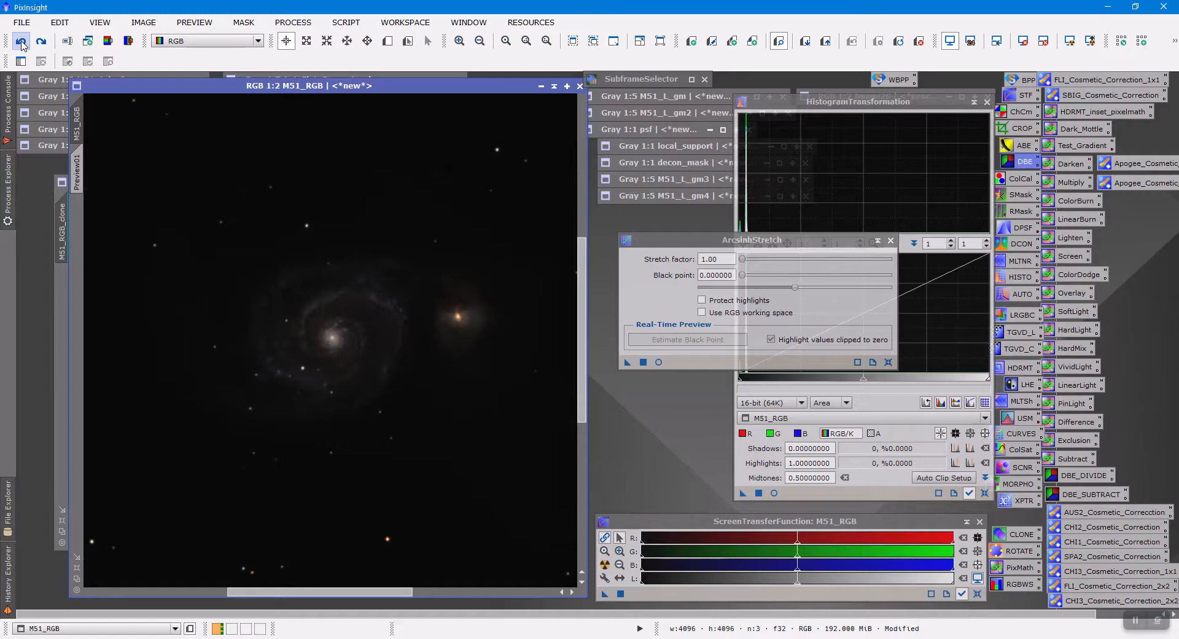
{"action": "left_click", "coordinate": [22, 42]}
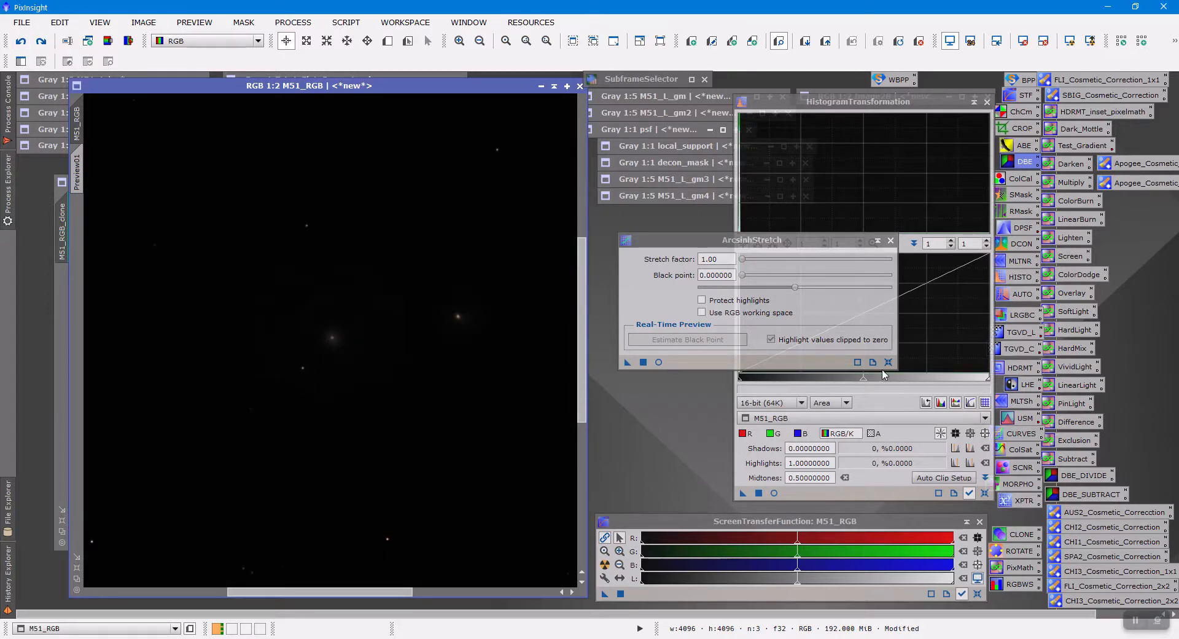
{"action": "left_click", "coordinate": [888, 362]}
Preview the galaxy area in real time, set the ArcsinhStretch stretch factor to 9.86 with black point 0, and apply it to M51_RGB.
{"action": "left_click", "coordinate": [659, 362]}
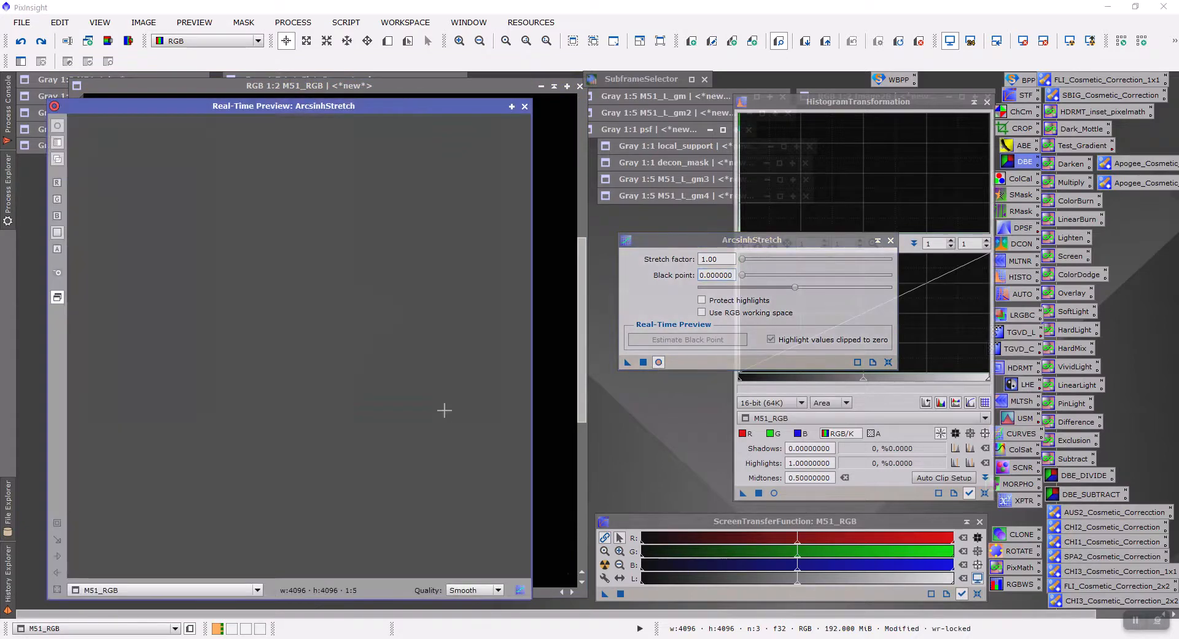
{"action": "left_click", "coordinate": [55, 522]}
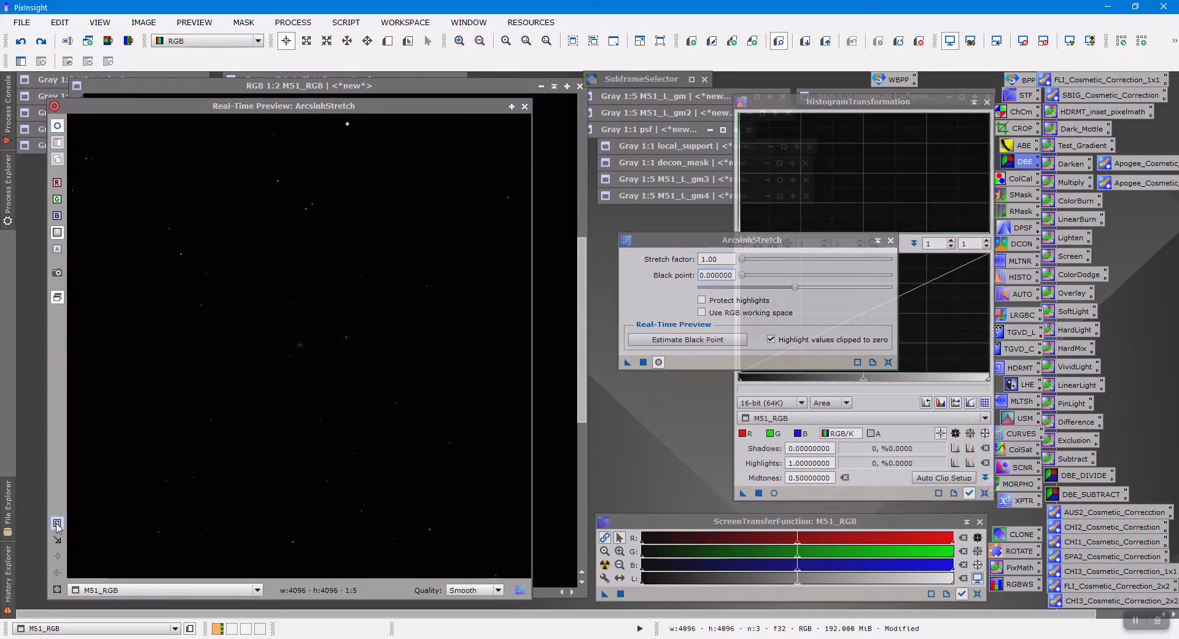
{"action": "left_click_drag", "start_coordinate": [210, 283], "coordinate": [396, 410]}
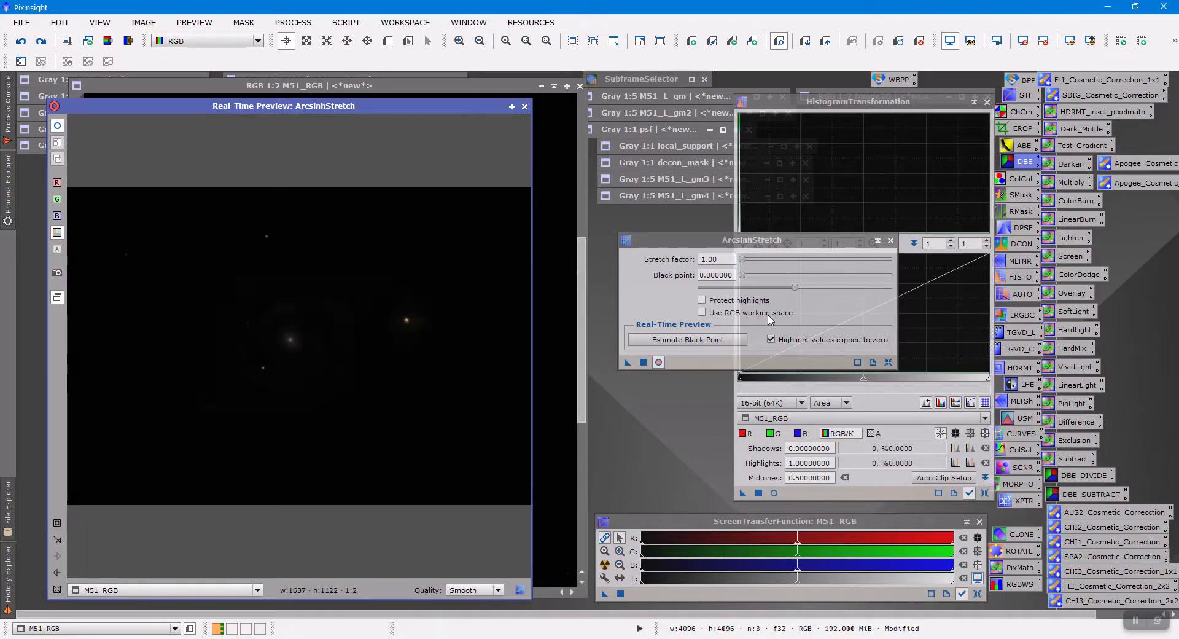
{"action": "left_click_drag", "start_coordinate": [743, 261], "coordinate": [780, 282]}
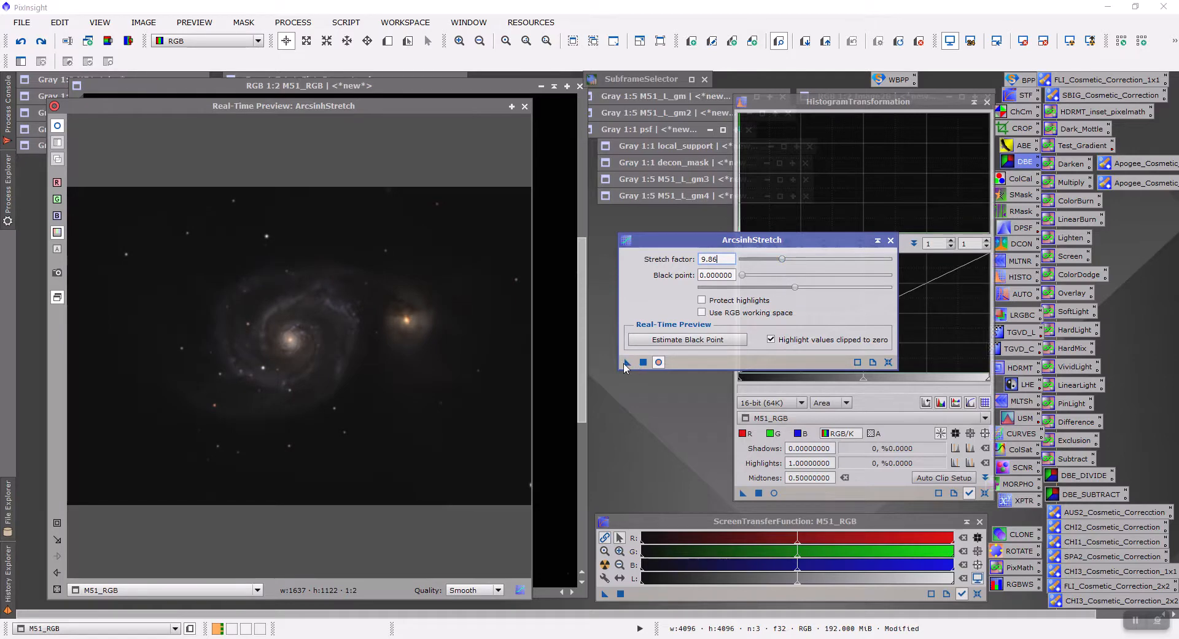
{"action": "left_click_drag", "start_coordinate": [587, 371], "coordinate": [558, 381]}
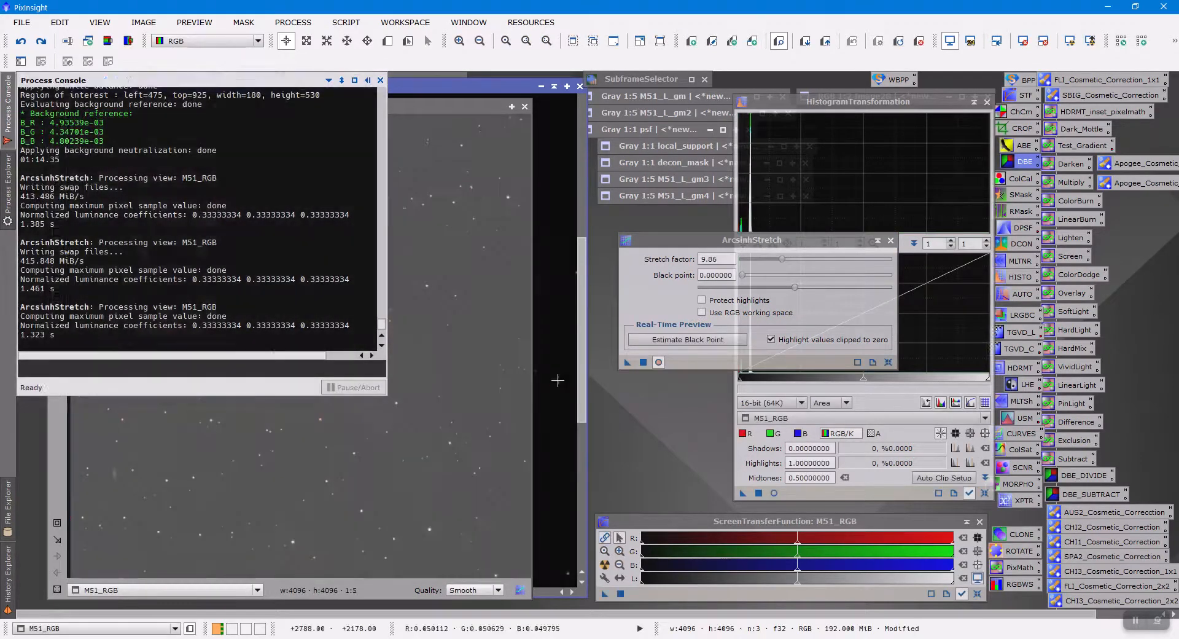
Preview the galaxy area, set the ArcsinhStretch black point to 0.033 with stretch factor 9.86, apply it to M51_RGB and close the preview.
{"action": "left_click", "coordinate": [57, 523]}
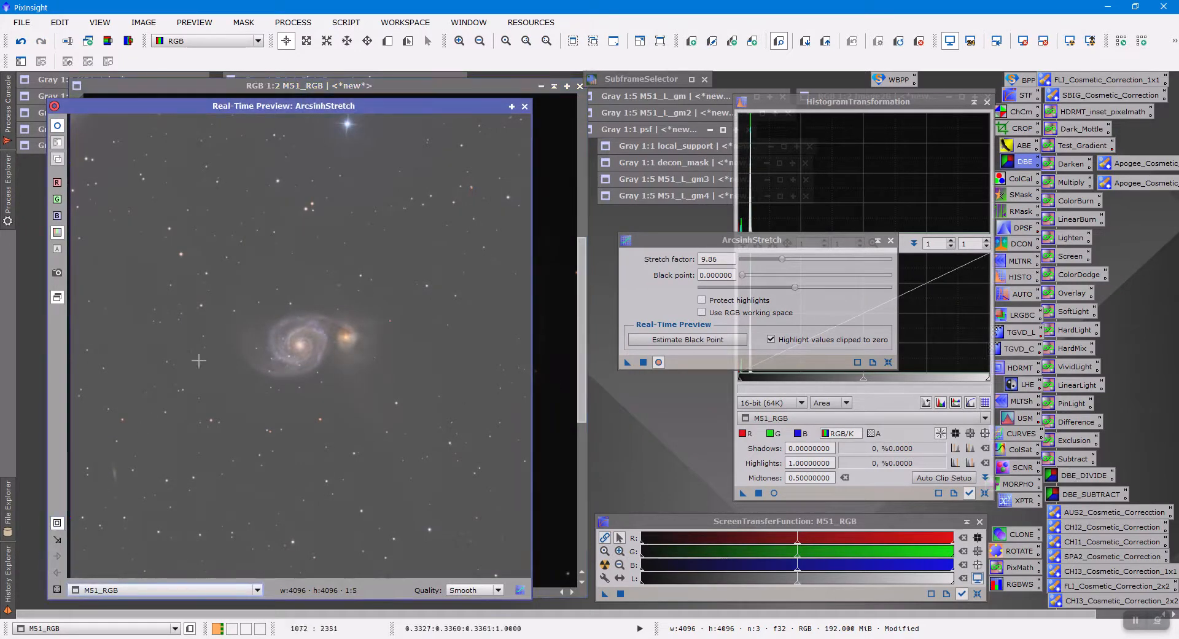
{"action": "left_click_drag", "start_coordinate": [224, 282], "coordinate": [377, 415]}
{"action": "left_click_drag", "start_coordinate": [745, 280], "coordinate": [766, 284]}
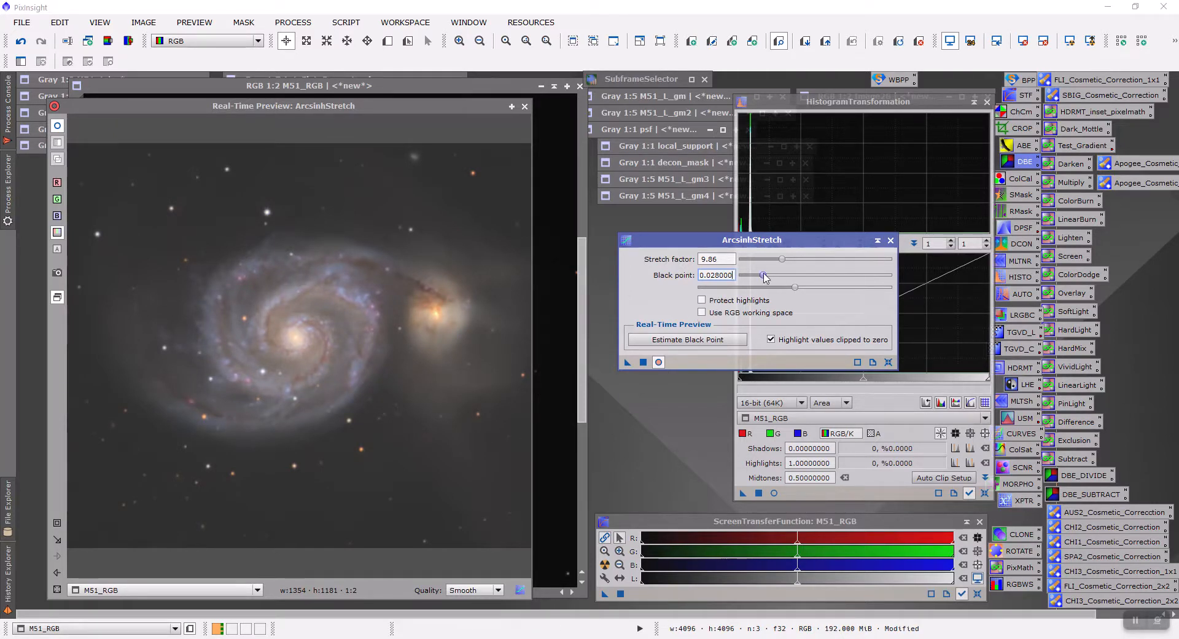
{"action": "left_click_drag", "start_coordinate": [766, 277], "coordinate": [769, 280]}
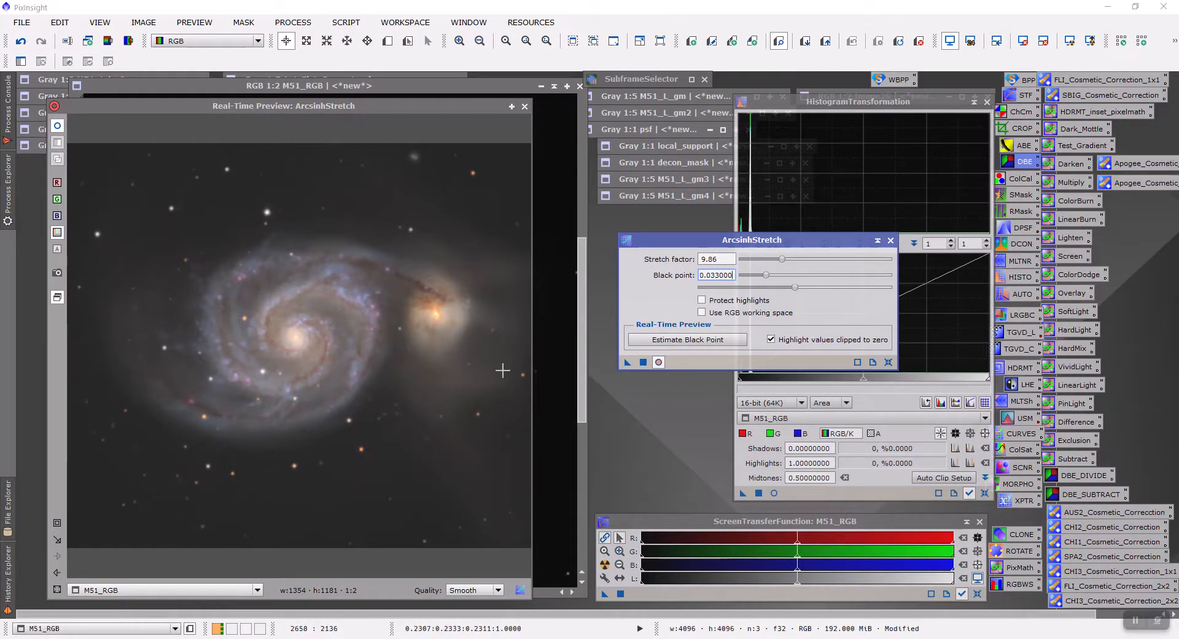
{"action": "left_click_drag", "start_coordinate": [628, 365], "coordinate": [561, 398]}
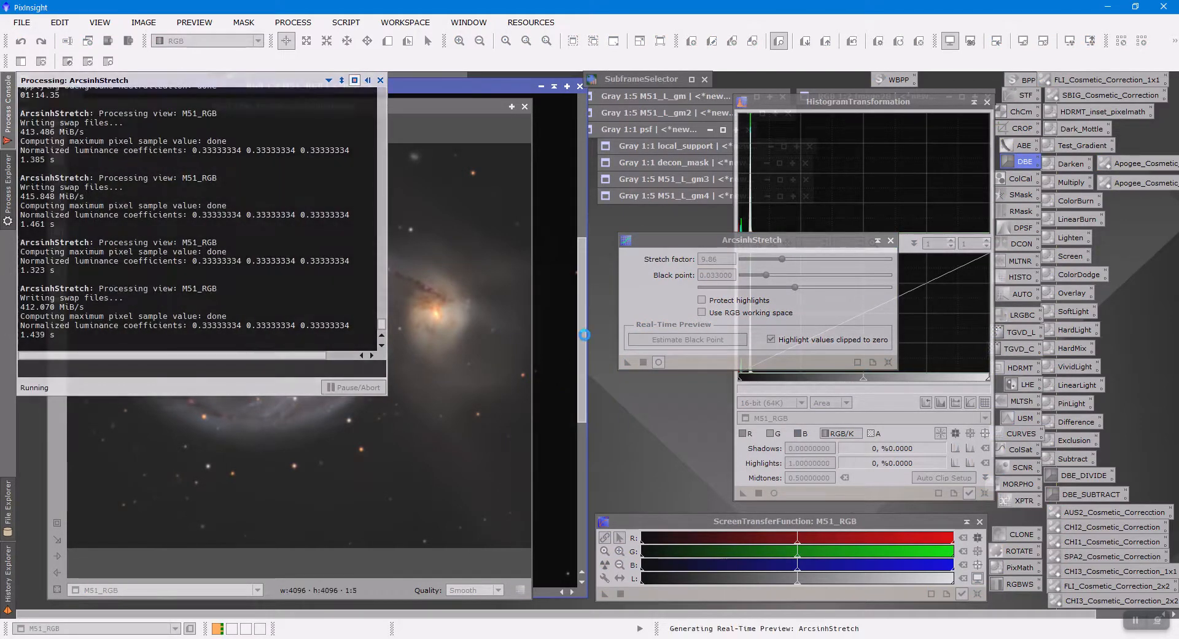
{"action": "left_click", "coordinate": [524, 107]}
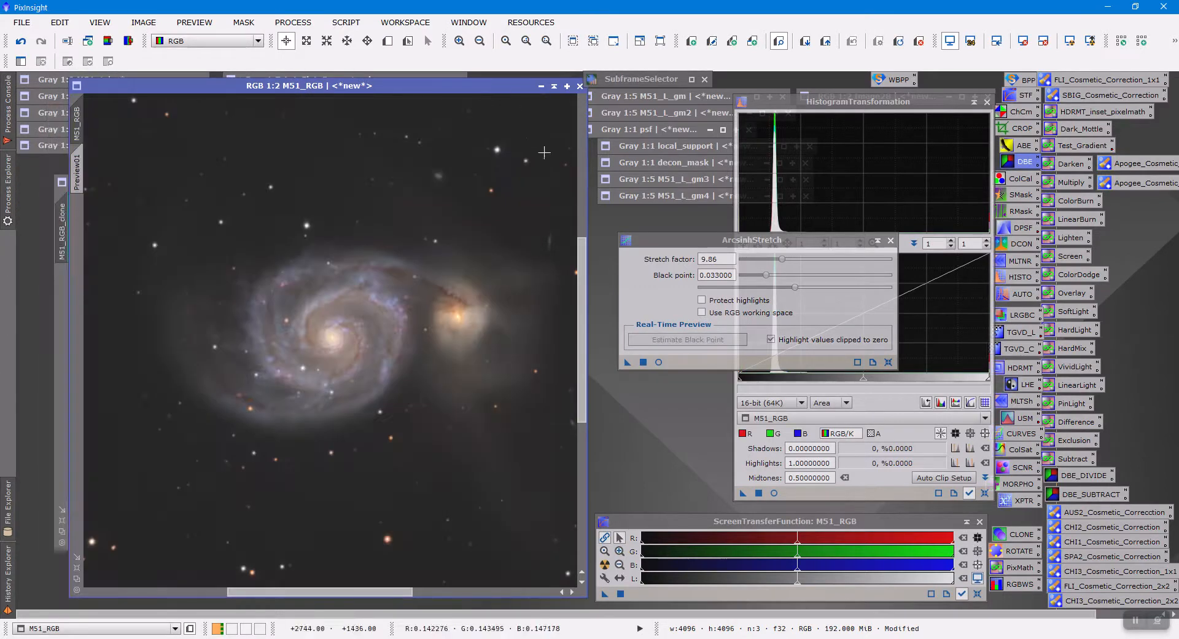
Collapse ArcsinhStretch, apply HistogramTransformation to M51_RGB with shadows at 0.09290954, and reset the histogram settings.
{"action": "left_click", "coordinate": [877, 241]}
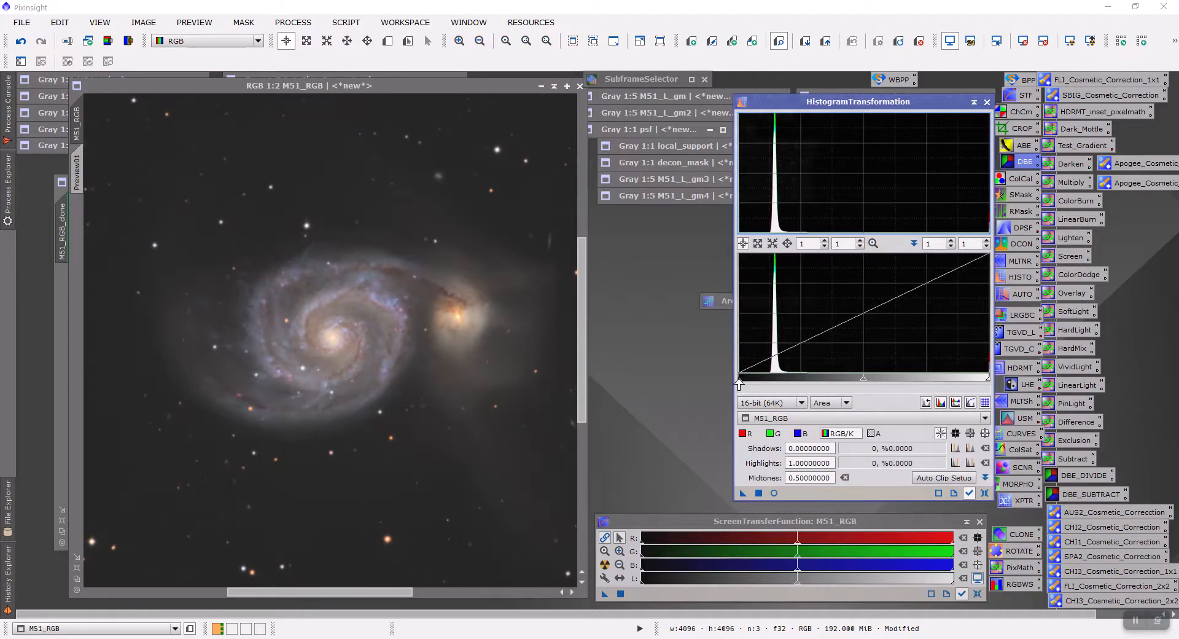
{"action": "left_click_drag", "start_coordinate": [739, 381], "coordinate": [761, 384]}
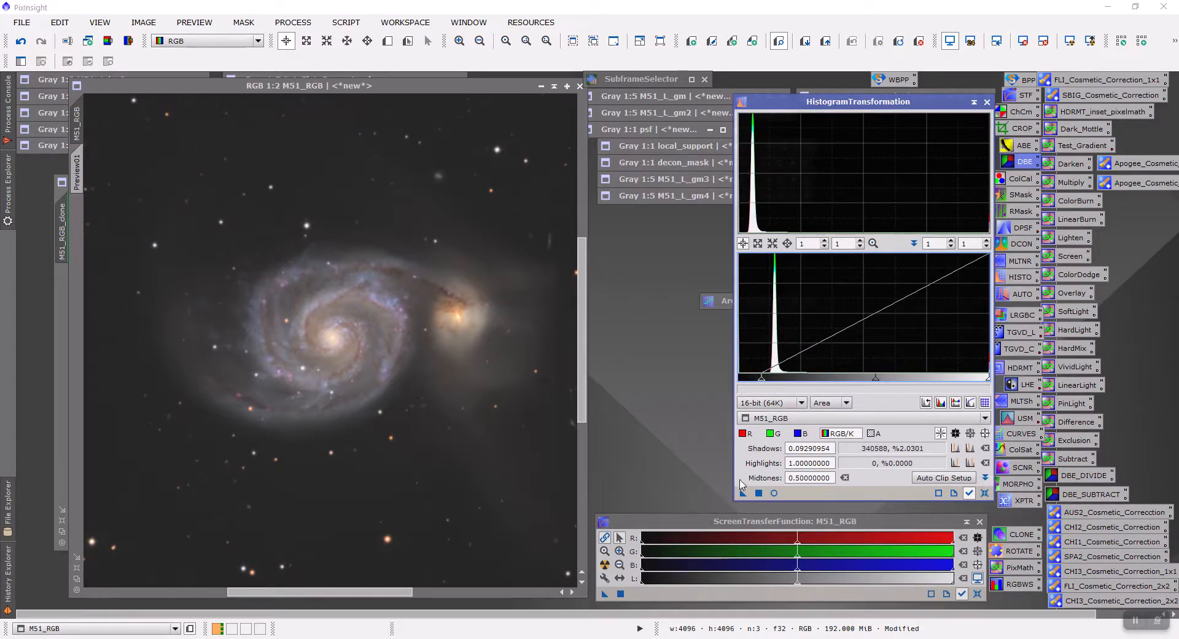
{"action": "left_click_drag", "start_coordinate": [743, 495], "coordinate": [505, 473]}
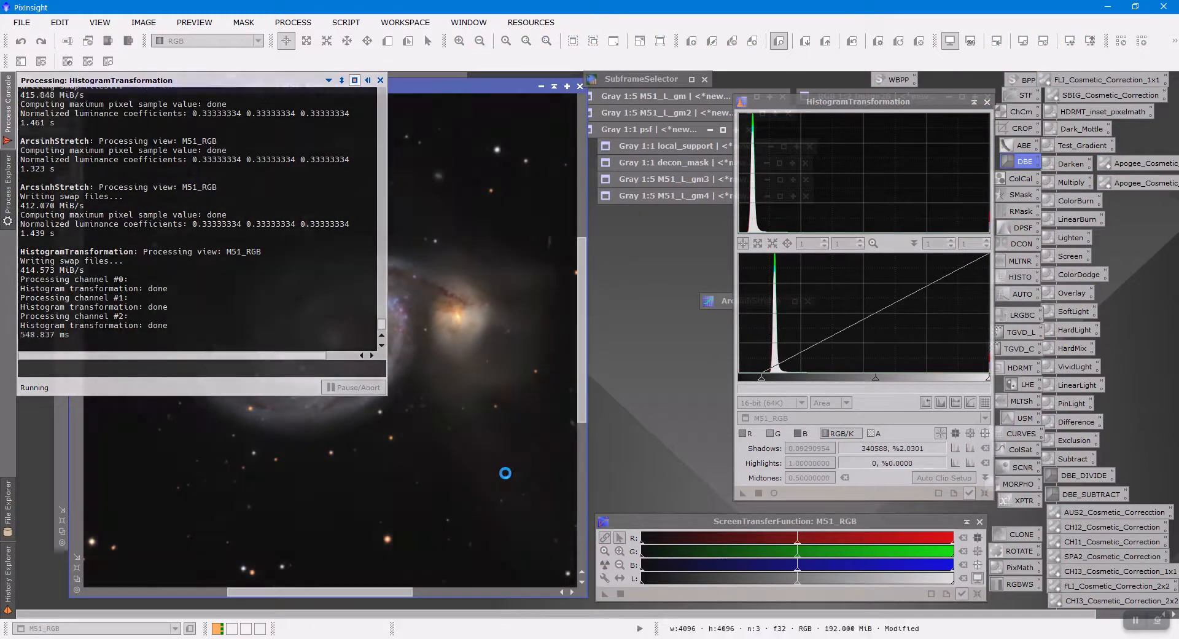
{"action": "left_click", "coordinate": [969, 491]}
{"action": "left_click", "coordinate": [984, 492]}
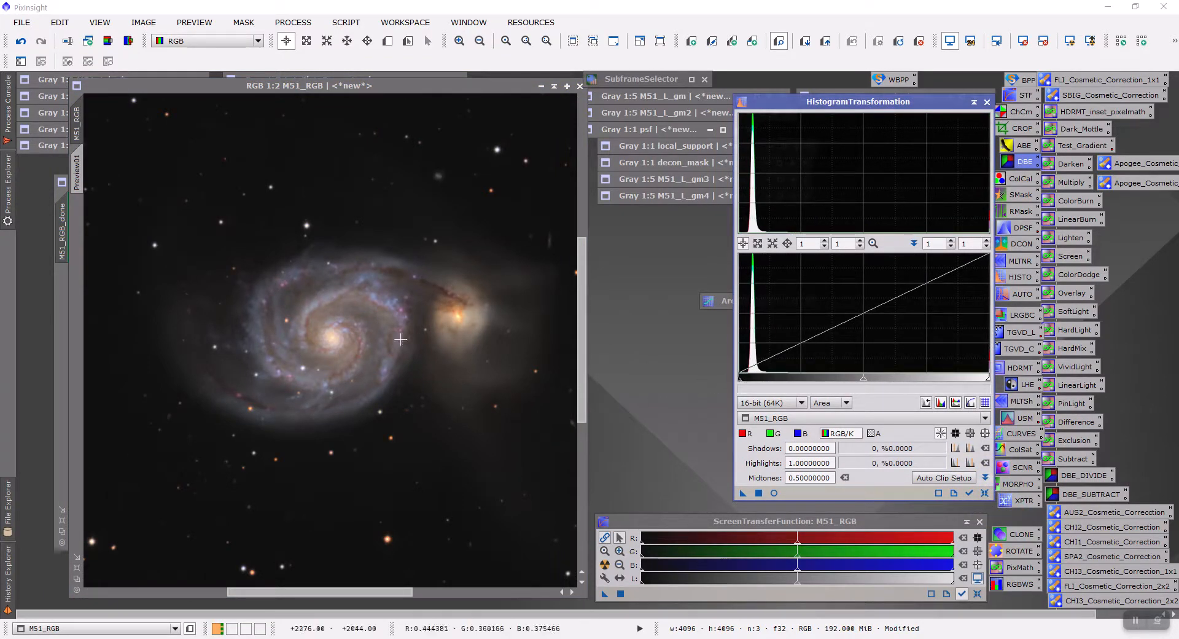
Examine the color and detail of the galaxy and the surrounding stars in the stretched M51_RGB image.
{"action": "scroll", "coordinate": [297, 338], "scroll_direction": "up", "scroll_amount": 1}
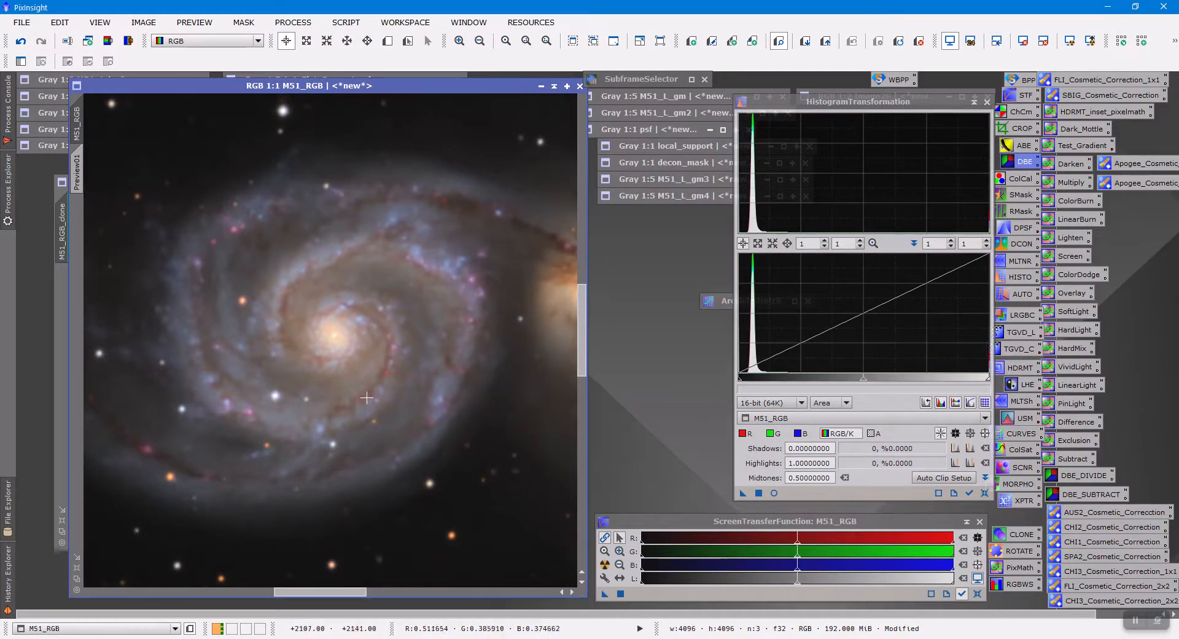
{"action": "scroll", "coordinate": [233, 400], "scroll_direction": "down", "scroll_amount": 1}
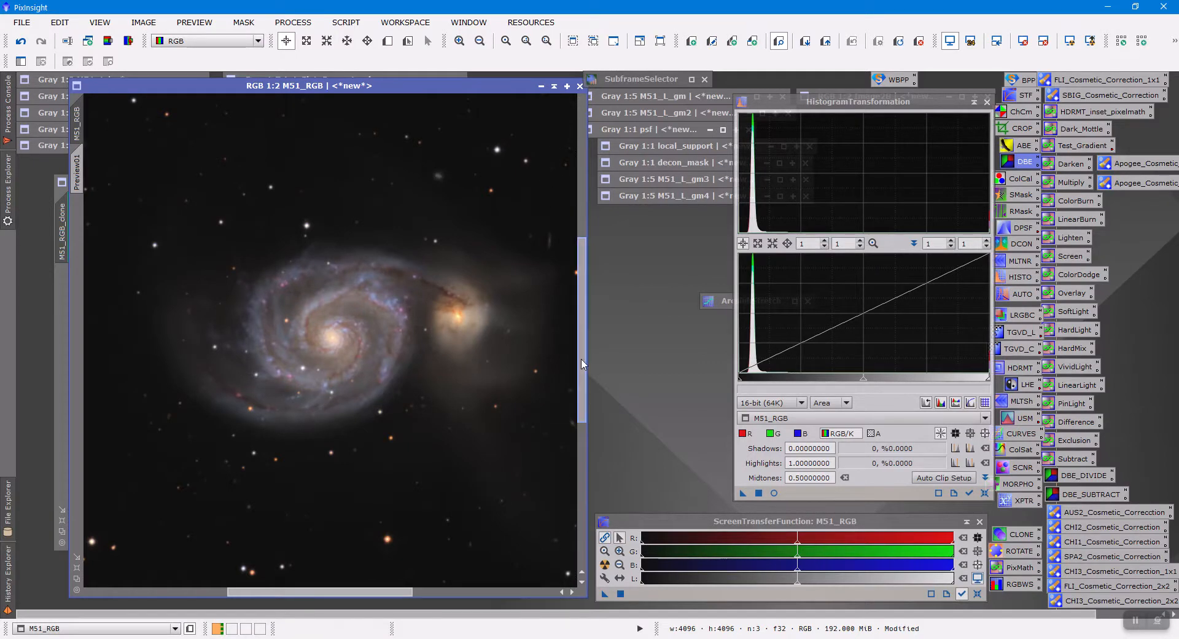
{"action": "left_click_drag", "start_coordinate": [583, 364], "coordinate": [583, 211]}
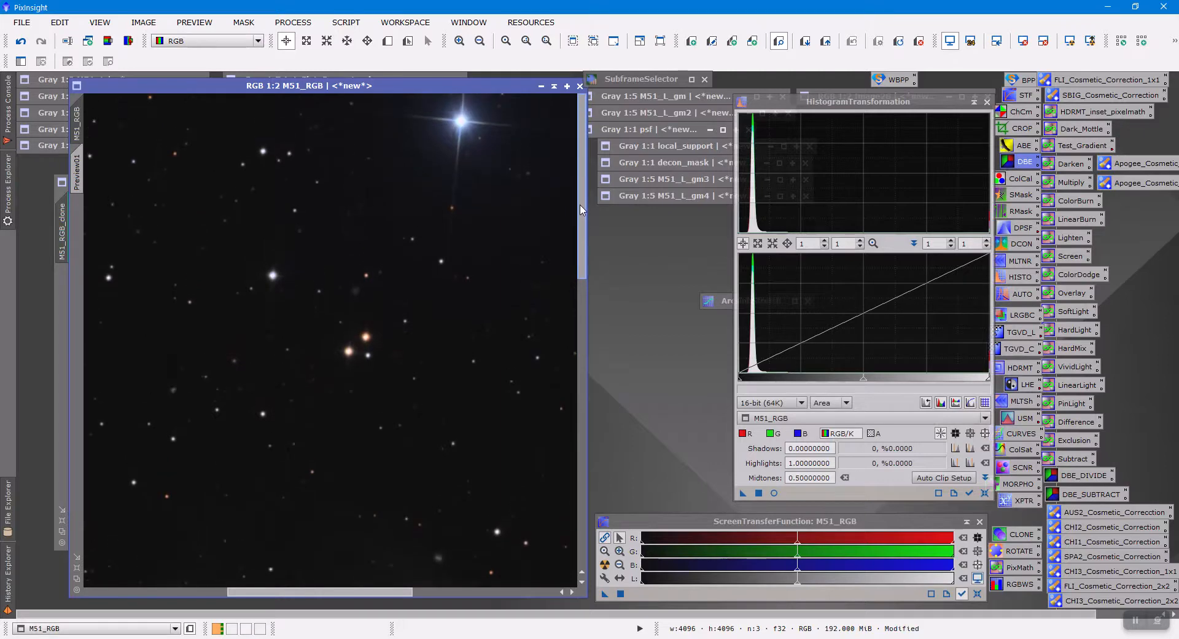
{"action": "left_click_drag", "start_coordinate": [271, 593], "coordinate": [213, 592]}
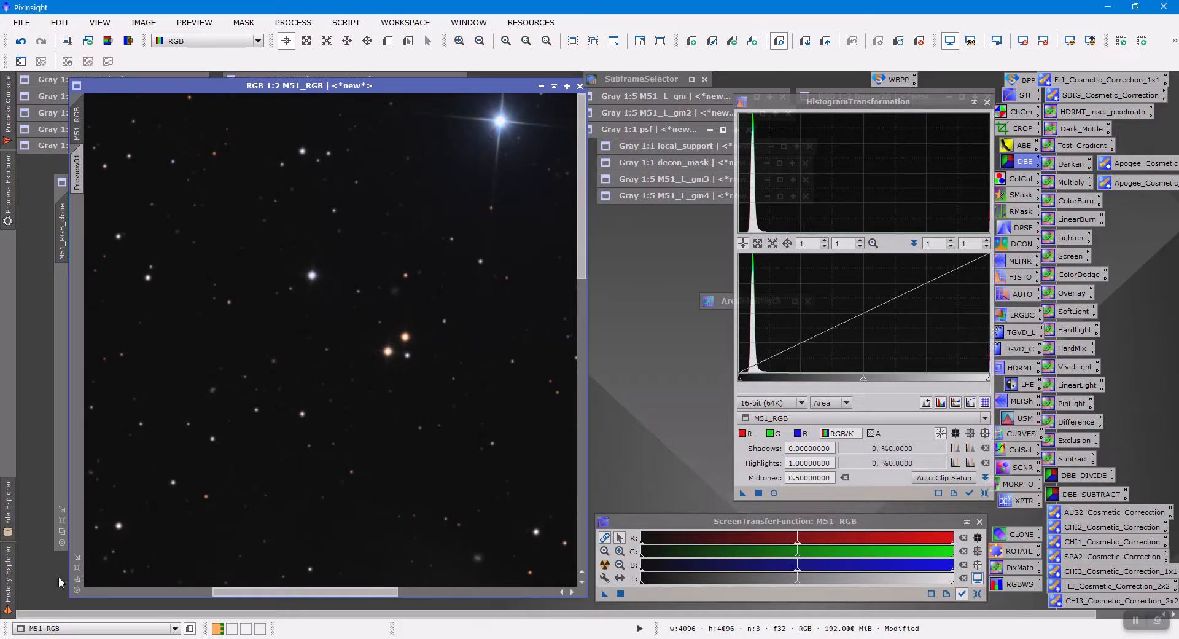
{"action": "left_click", "coordinate": [76, 571]}
{"action": "scroll", "coordinate": [320, 395], "scroll_direction": "up", "scroll_amount": 4}
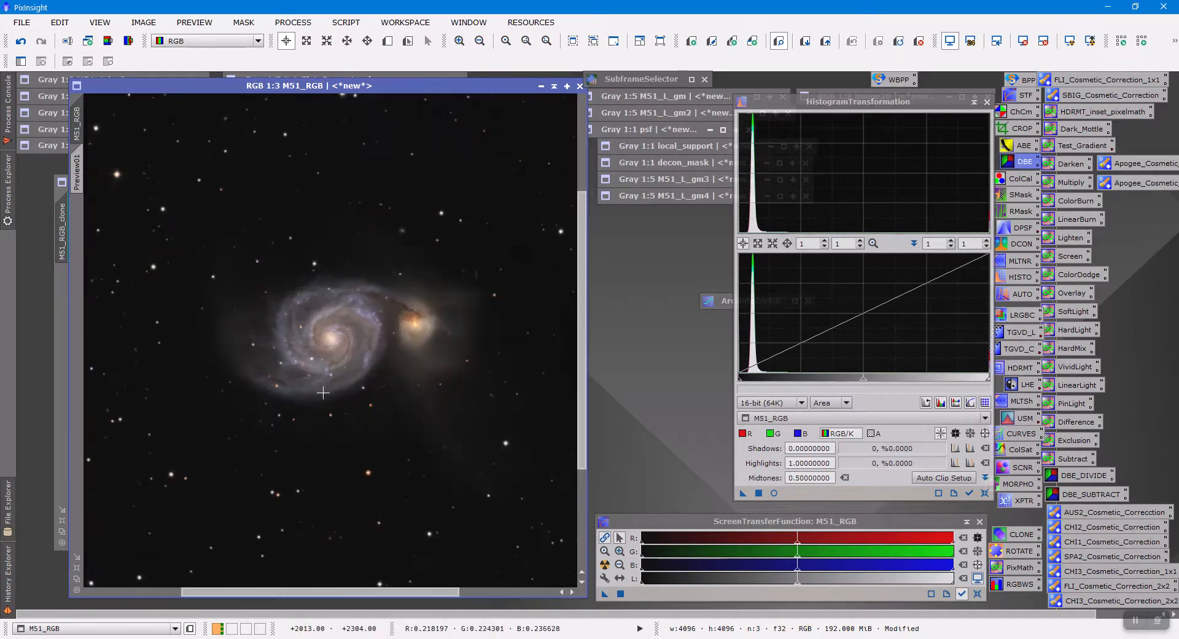
{"action": "scroll", "coordinate": [319, 394], "scroll_direction": "down", "scroll_amount": 1}
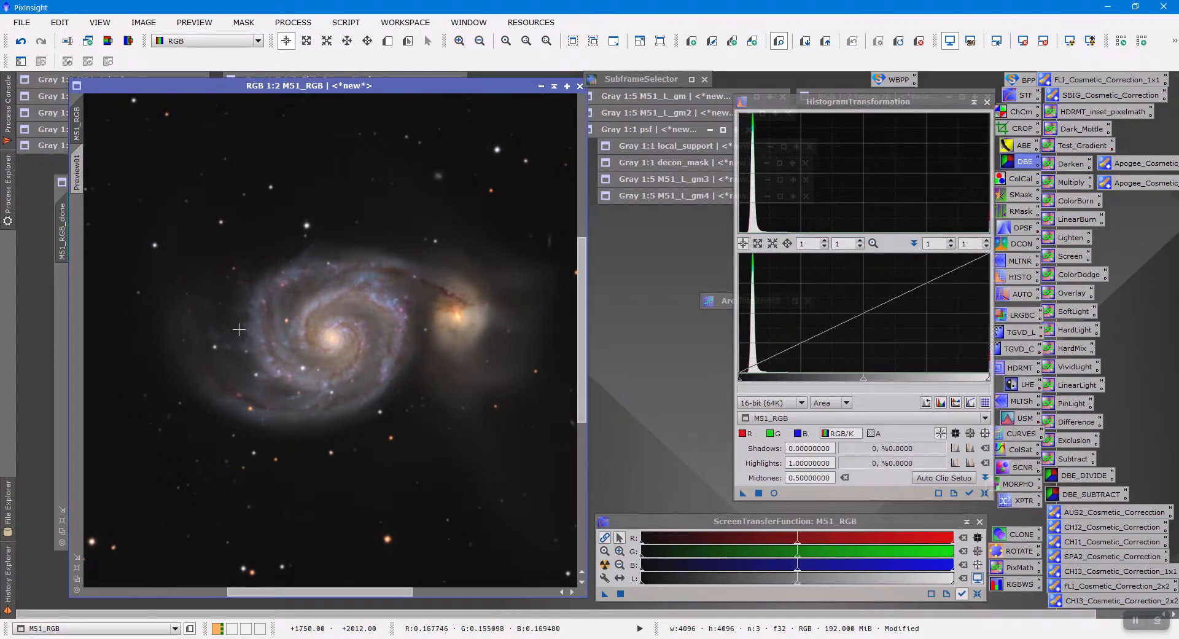
{"action": "scroll", "coordinate": [258, 345], "scroll_direction": "up", "scroll_amount": 1}
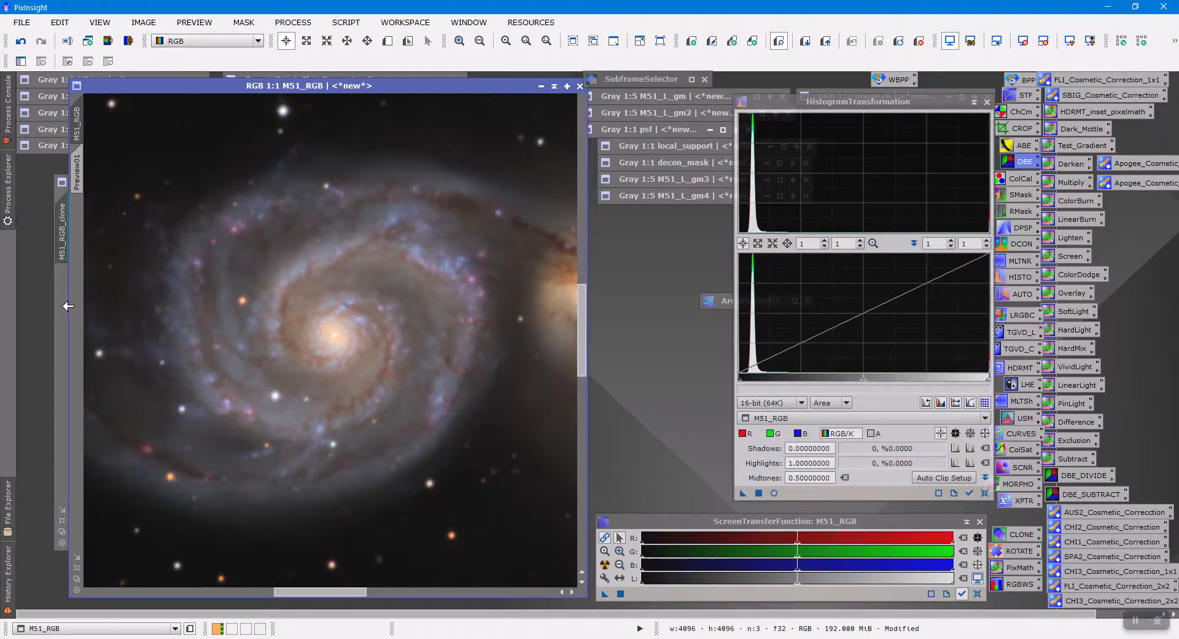
Bring up M51_RGB_clone, enlarge its window over M51_RGB and frame the galaxy at 1:3.
{"action": "left_click", "coordinate": [62, 236]}
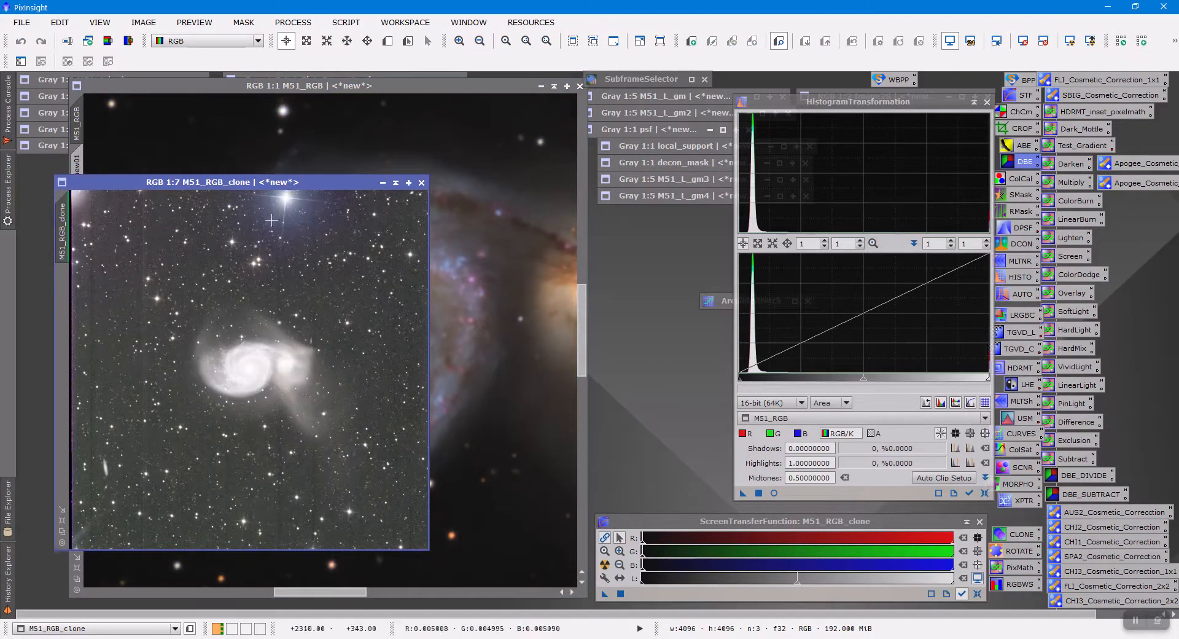
{"action": "key", "text": "ctrl+0"}
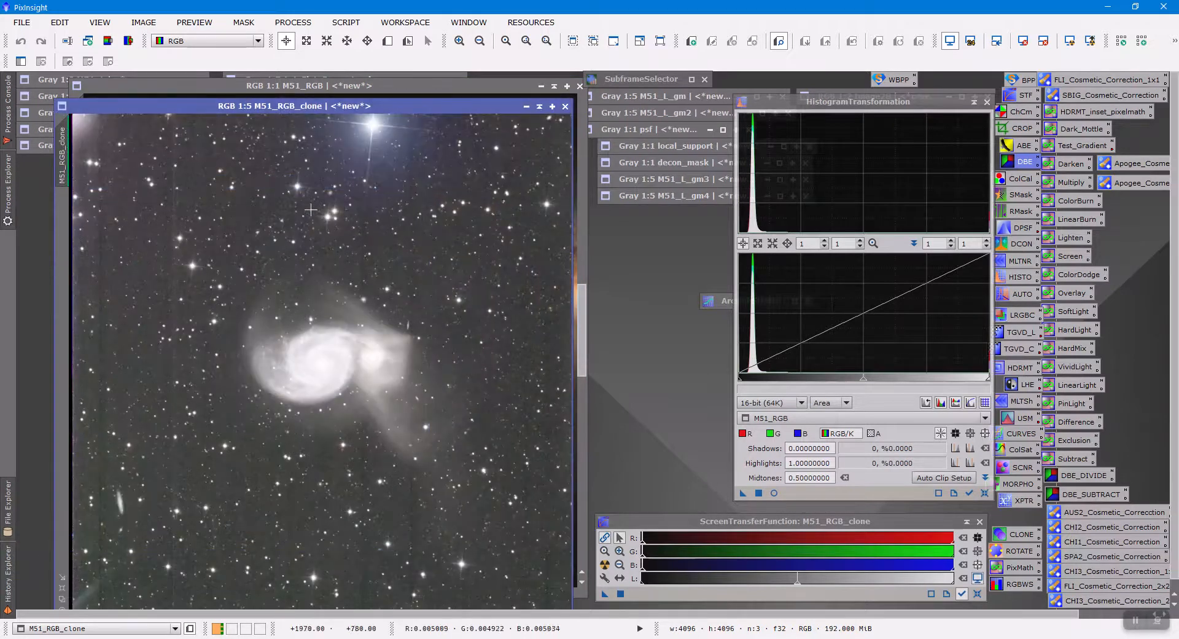
{"action": "left_click_drag", "start_coordinate": [362, 106], "coordinate": [368, 88]}
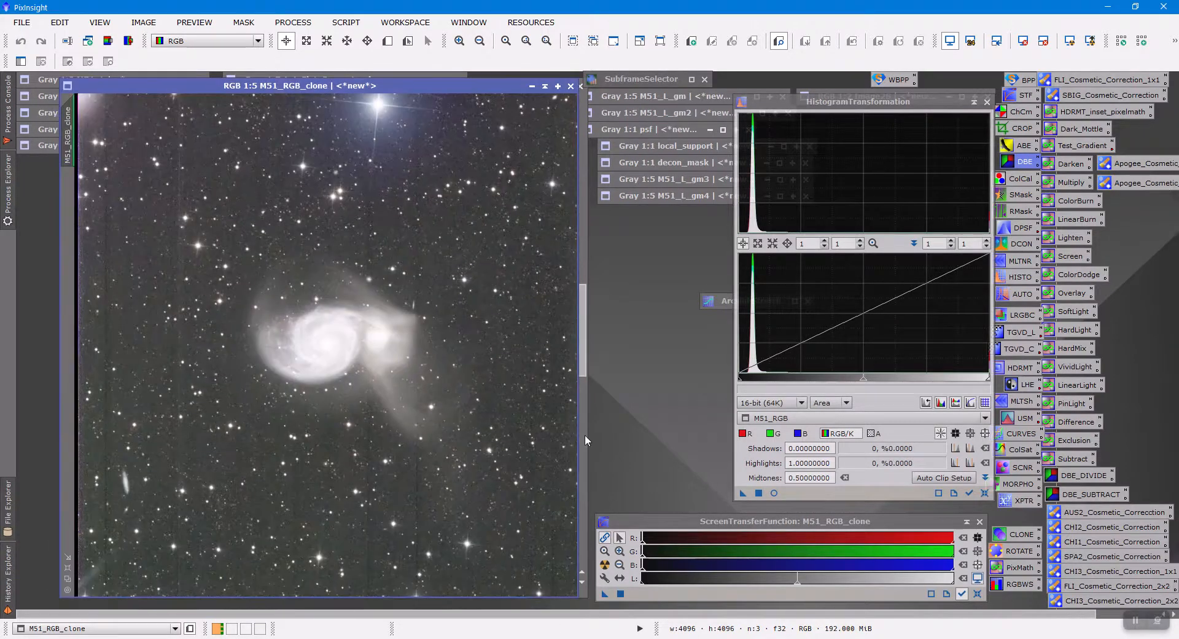
{"action": "scroll", "coordinate": [300, 440], "scroll_direction": "down", "scroll_amount": 1}
{"action": "scroll", "coordinate": [301, 439], "scroll_direction": "up", "scroll_amount": 1}
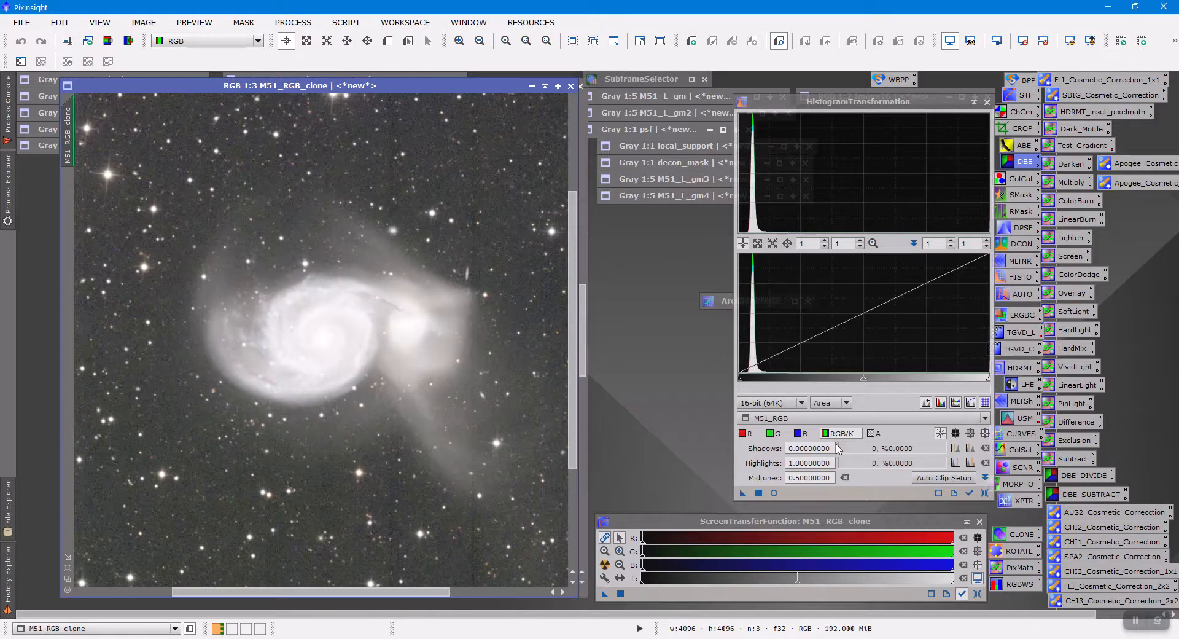
{"action": "left_click", "coordinate": [775, 493]}
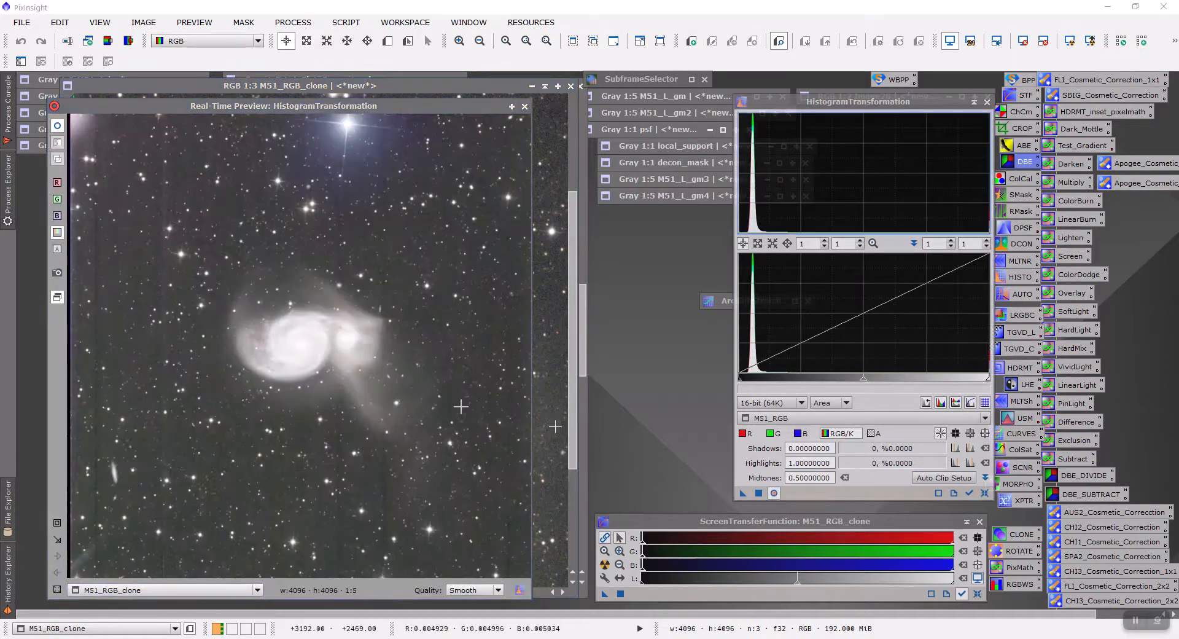
{"action": "left_click", "coordinate": [57, 523]}
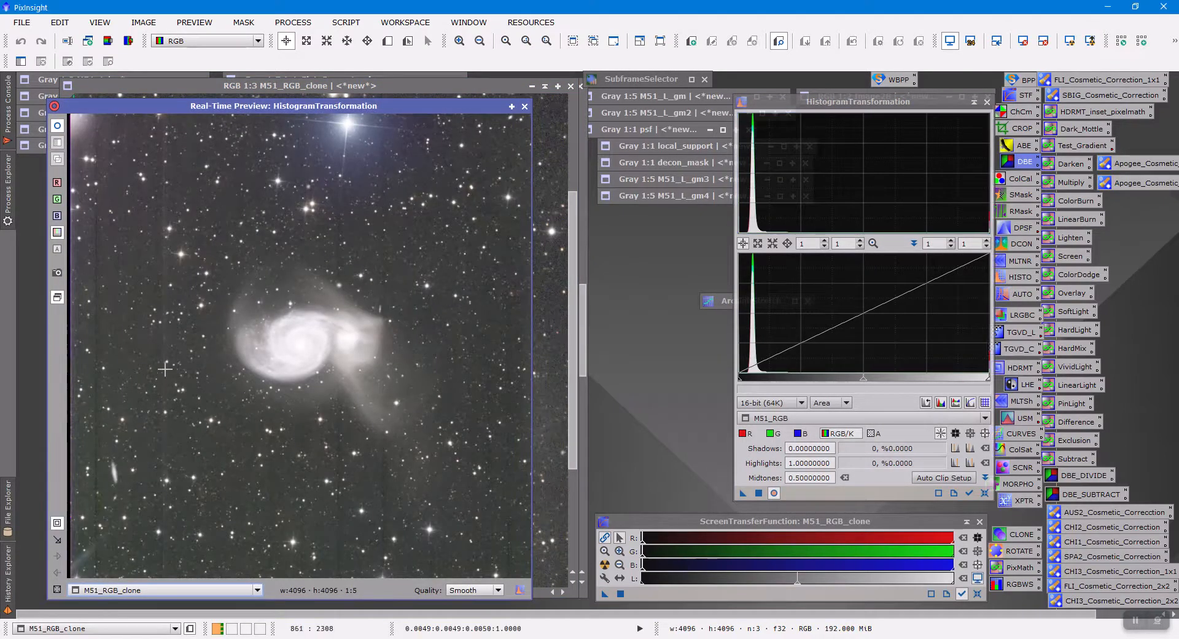
{"action": "left_click_drag", "start_coordinate": [205, 265], "coordinate": [402, 411]}
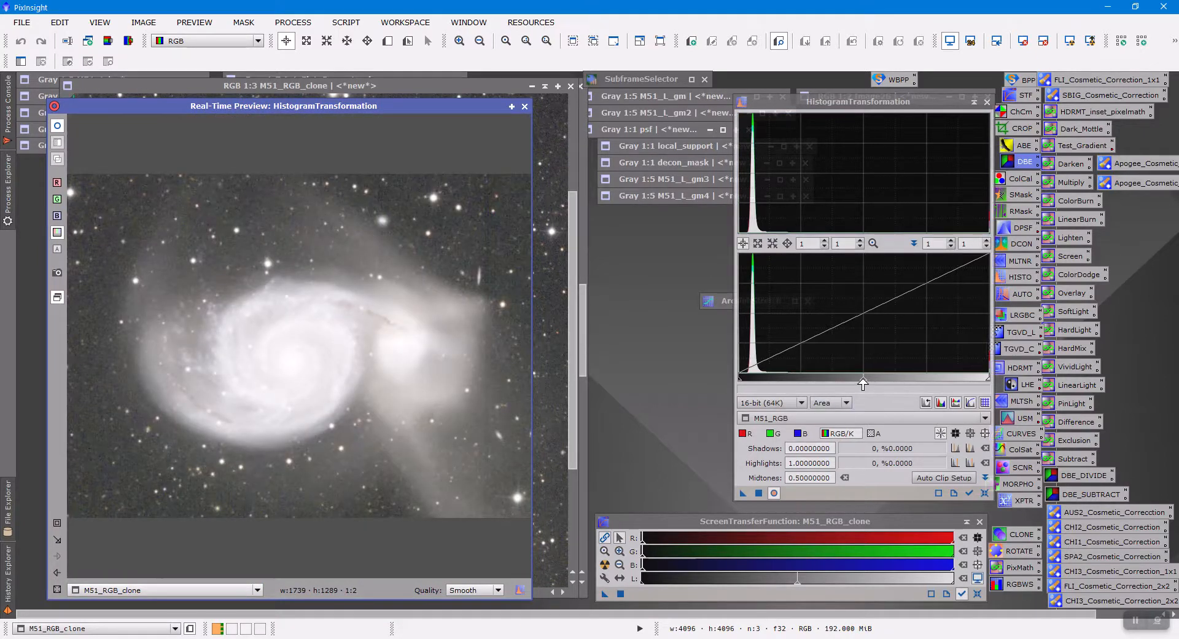
{"action": "left_click_drag", "start_coordinate": [863, 384], "coordinate": [832, 383]}
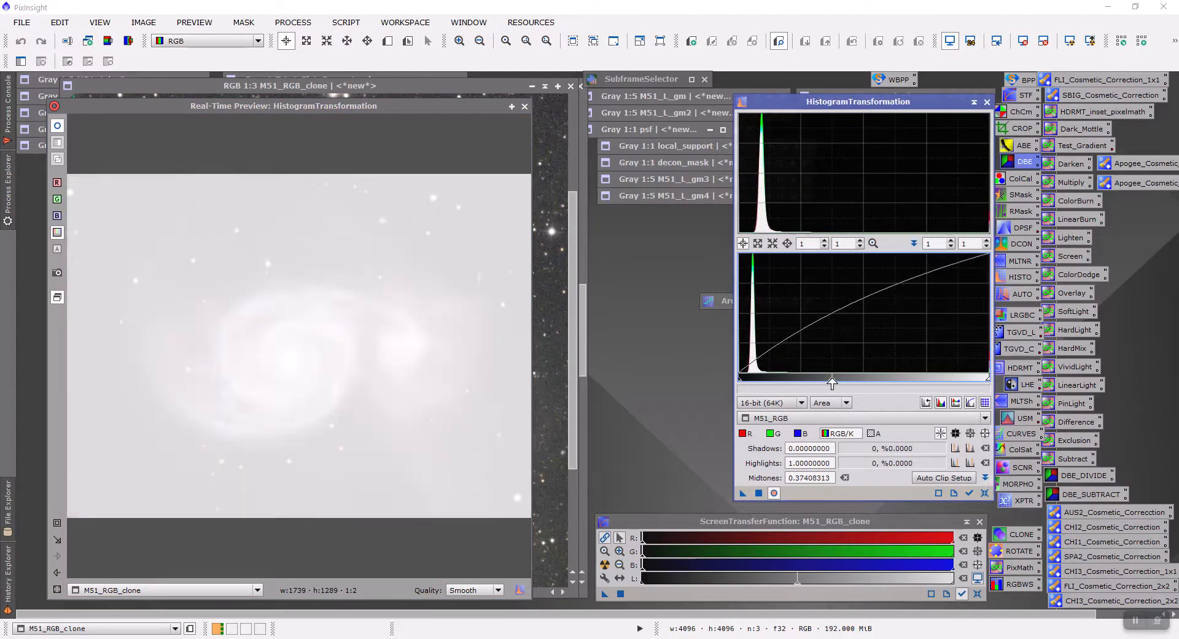
{"action": "left_click", "coordinate": [983, 494]}
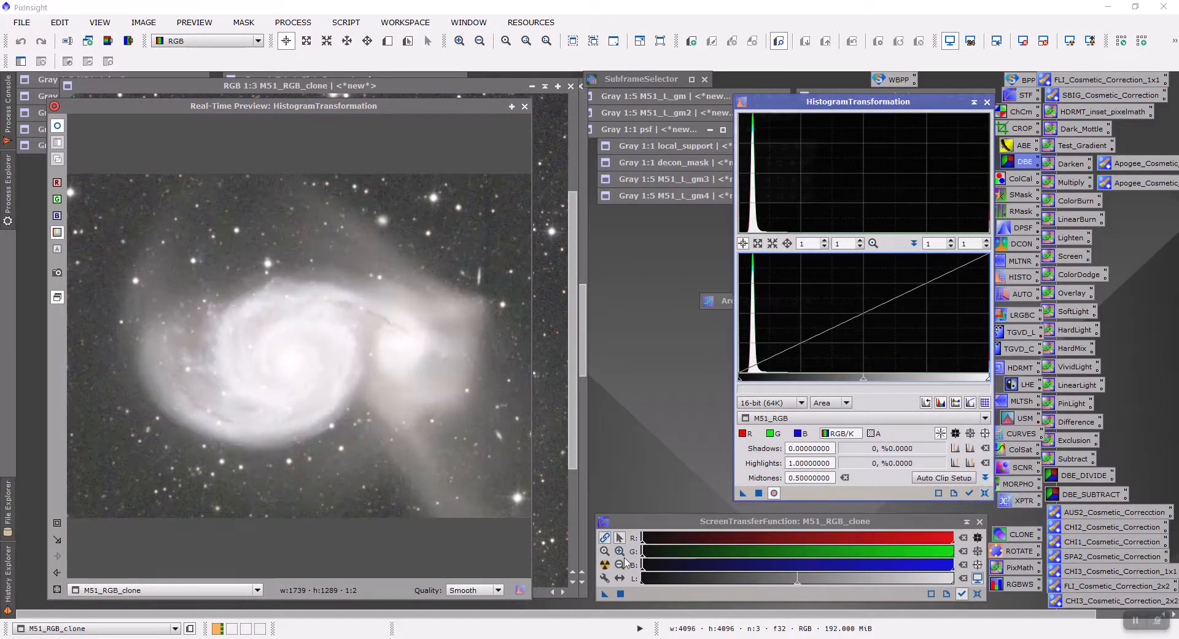
{"action": "scroll", "coordinate": [659, 547], "scroll_direction": "up", "scroll_amount": 8}
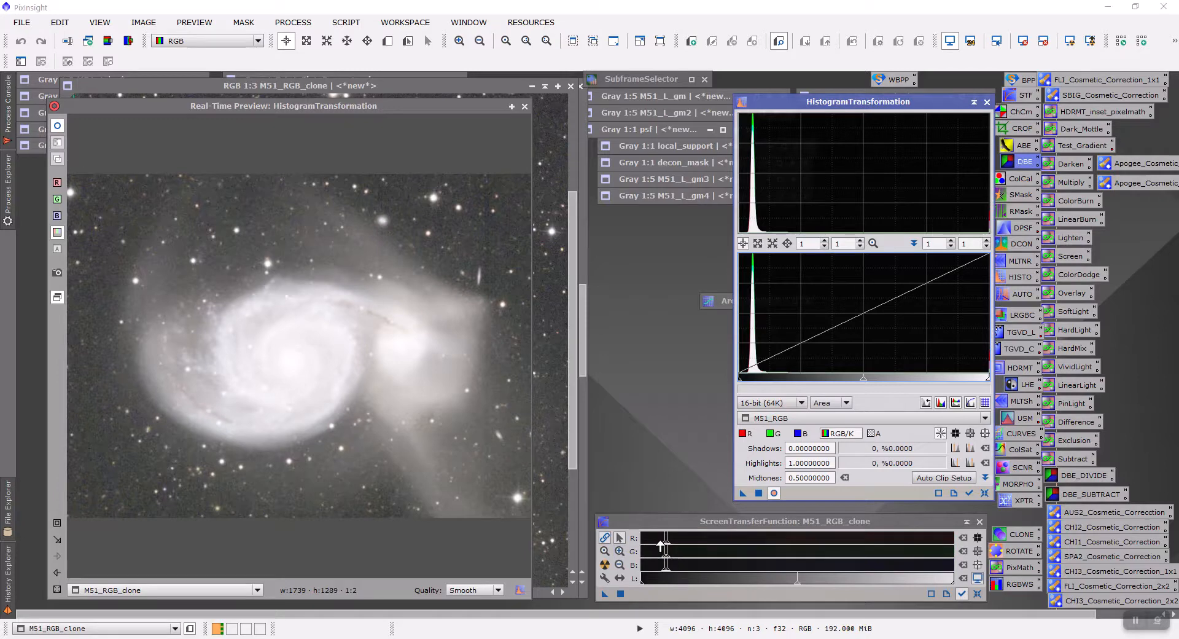
{"action": "left_click", "coordinate": [525, 108]}
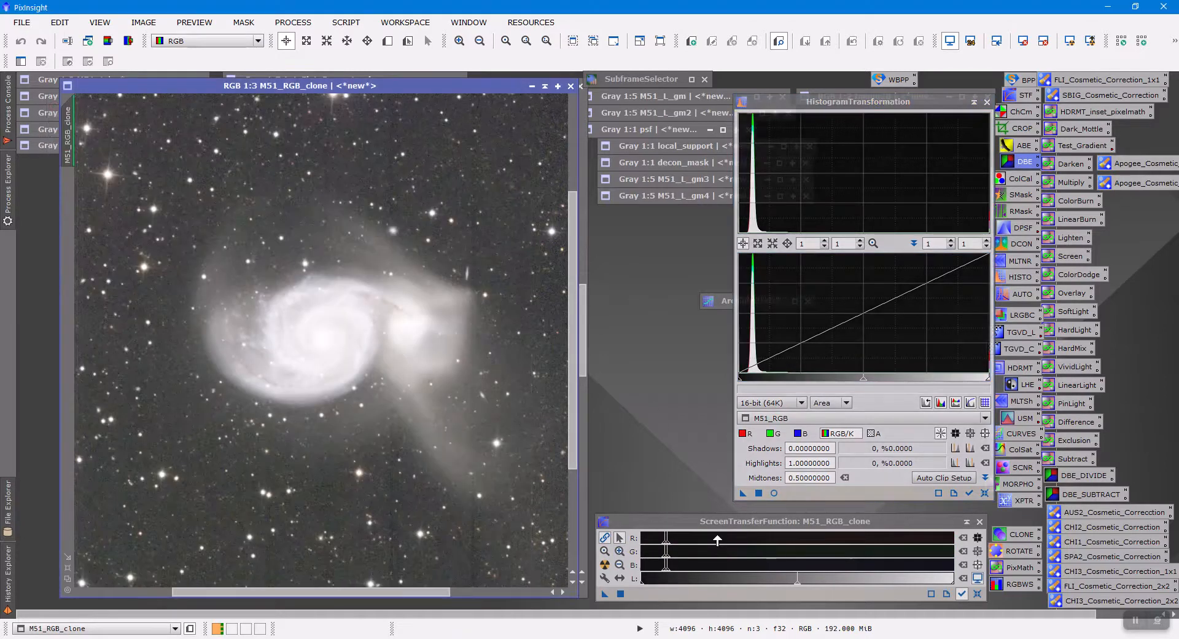
Adjust the linked RGB shadows and midtones of the screen stretch on M51_RGB_clone for a dark background and visible spiral detail.
{"action": "scroll", "coordinate": [713, 544], "scroll_direction": "up", "scroll_amount": 4}
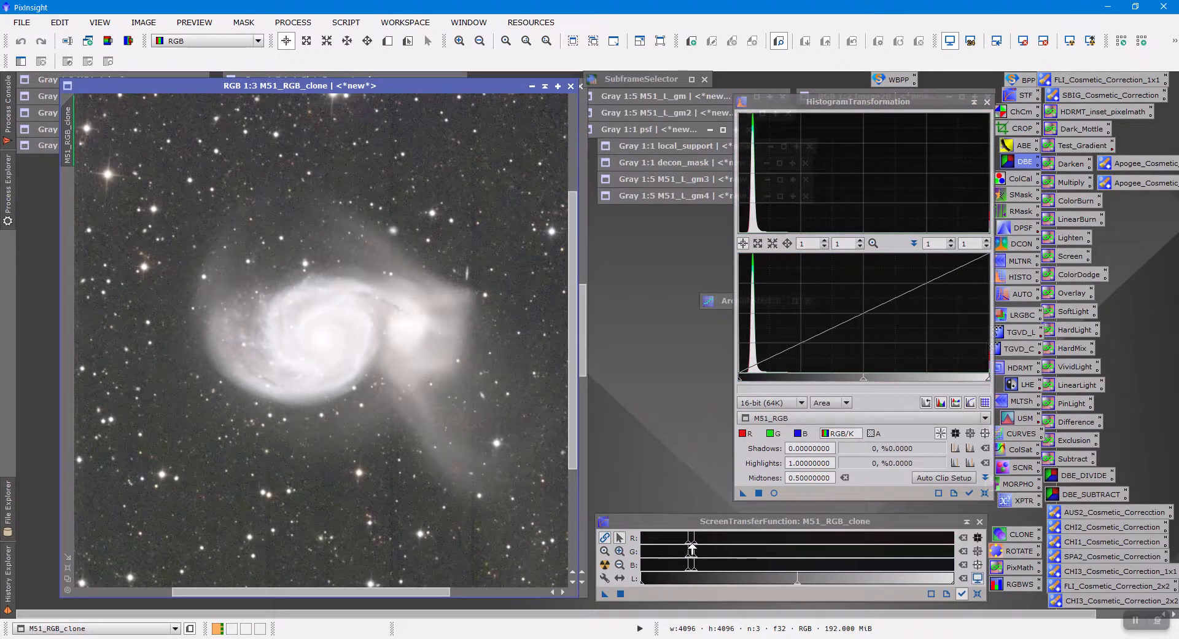
{"action": "left_click_drag", "start_coordinate": [691, 547], "coordinate": [769, 564]}
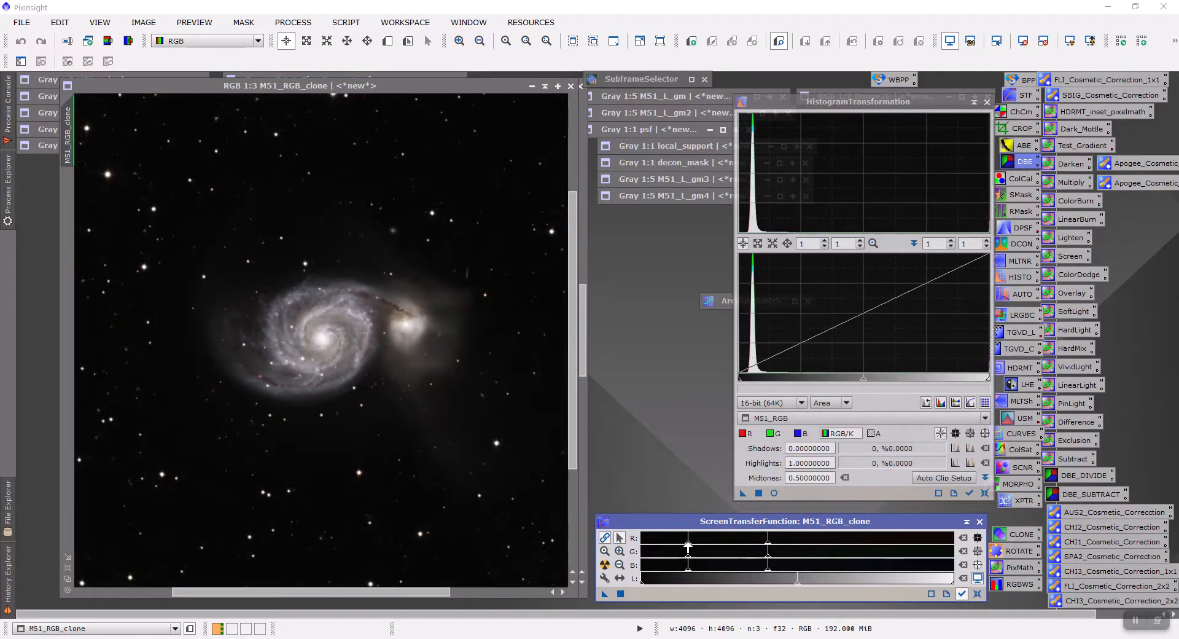
{"action": "left_click_drag", "start_coordinate": [688, 544], "coordinate": [678, 546]}
Apply the screen stretch permanently to M51_RGB_clone through HistogramTransformation with shadows 0.00373775 and midtones 0.00797658, and clear both stretch settings.
{"action": "left_click_drag", "start_coordinate": [605, 596], "coordinate": [513, 508]}
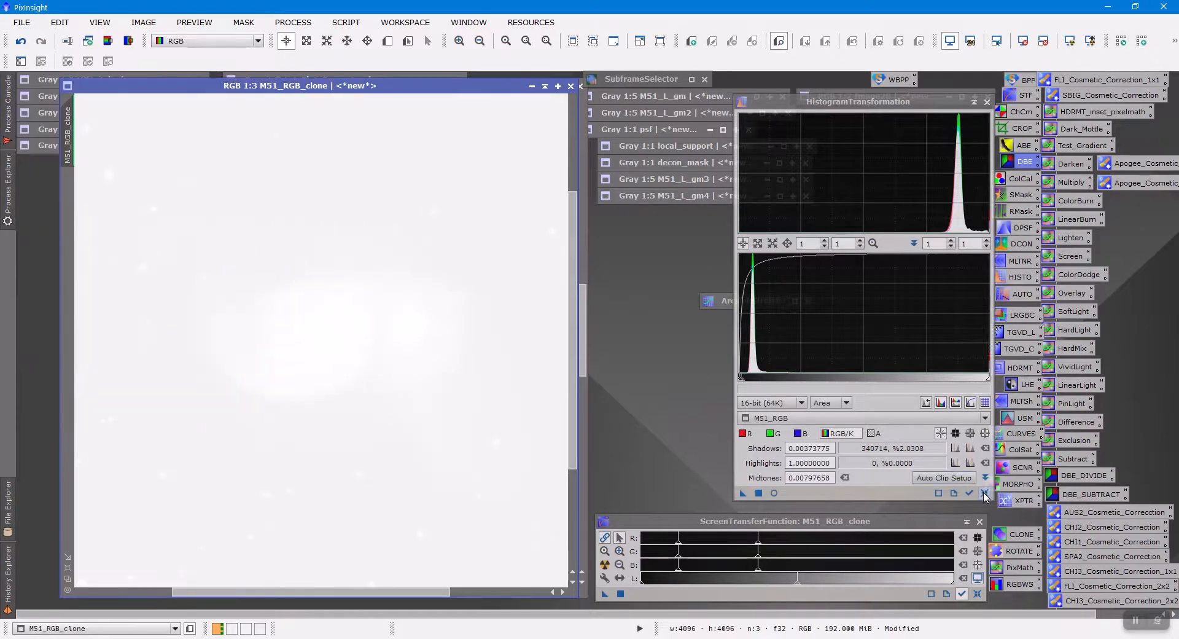
{"action": "left_click", "coordinate": [985, 493]}
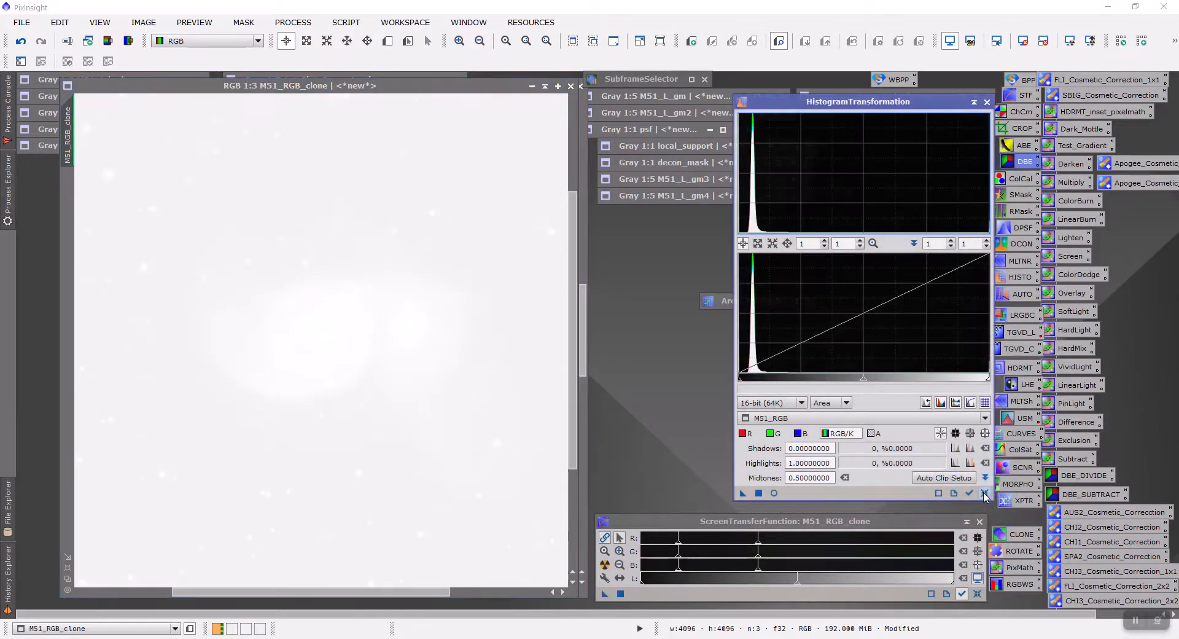
{"action": "left_click", "coordinate": [975, 589]}
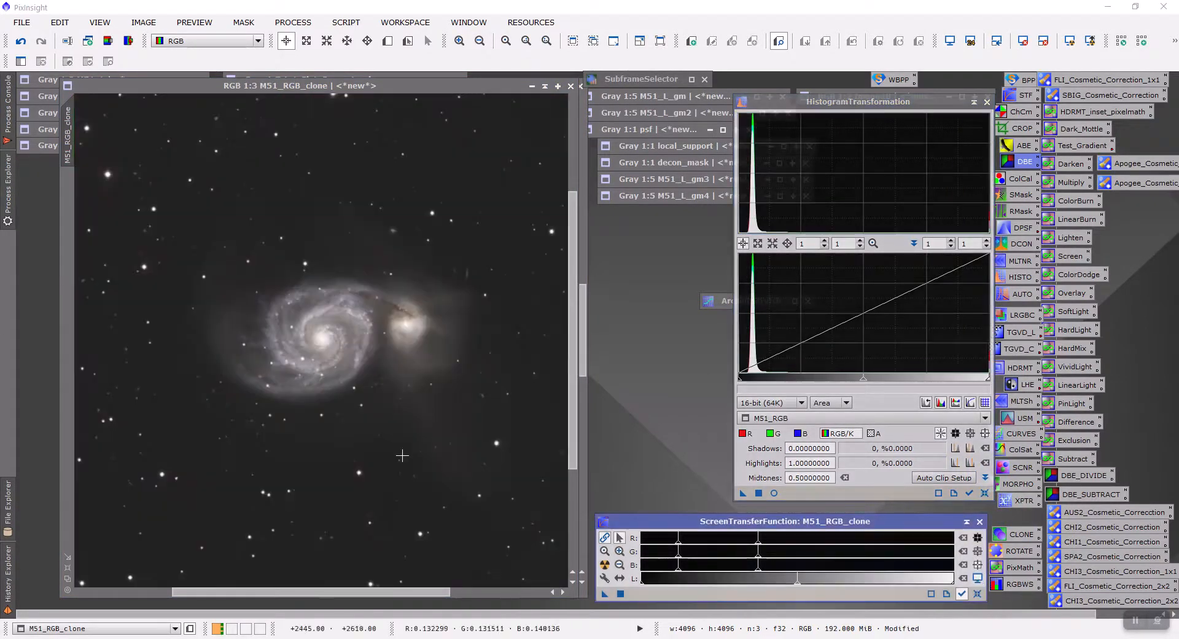
Apply HistogramTransformation to M51_RGB_clone with shadows at 0.01466993 and move the clone's window beside M51_RGB.
{"action": "scroll", "coordinate": [372, 452], "scroll_direction": "up", "scroll_amount": 1}
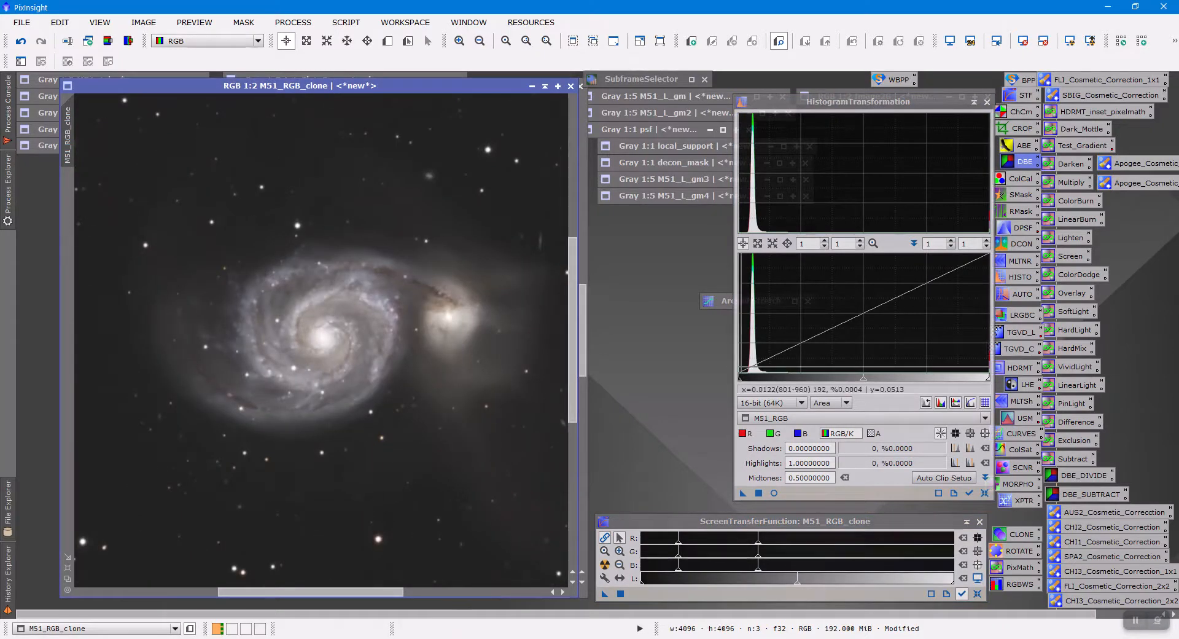
{"action": "left_click_drag", "start_coordinate": [739, 384], "coordinate": [742, 387]}
{"action": "left_click_drag", "start_coordinate": [743, 495], "coordinate": [477, 473]}
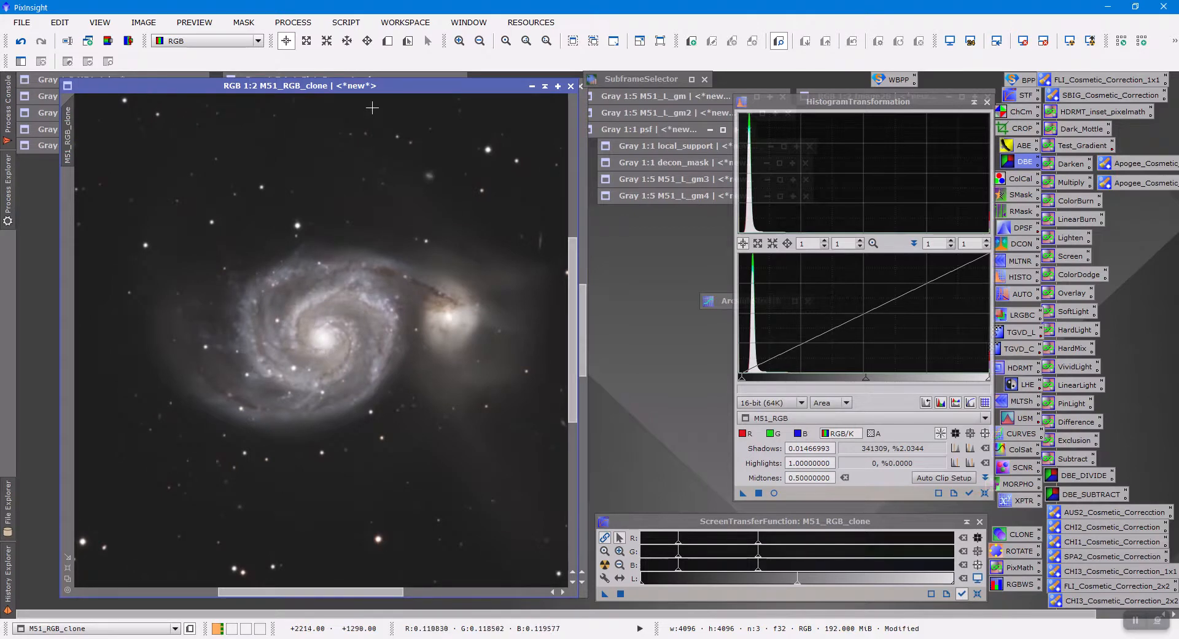
{"action": "left_click_drag", "start_coordinate": [389, 87], "coordinate": [838, 109]}
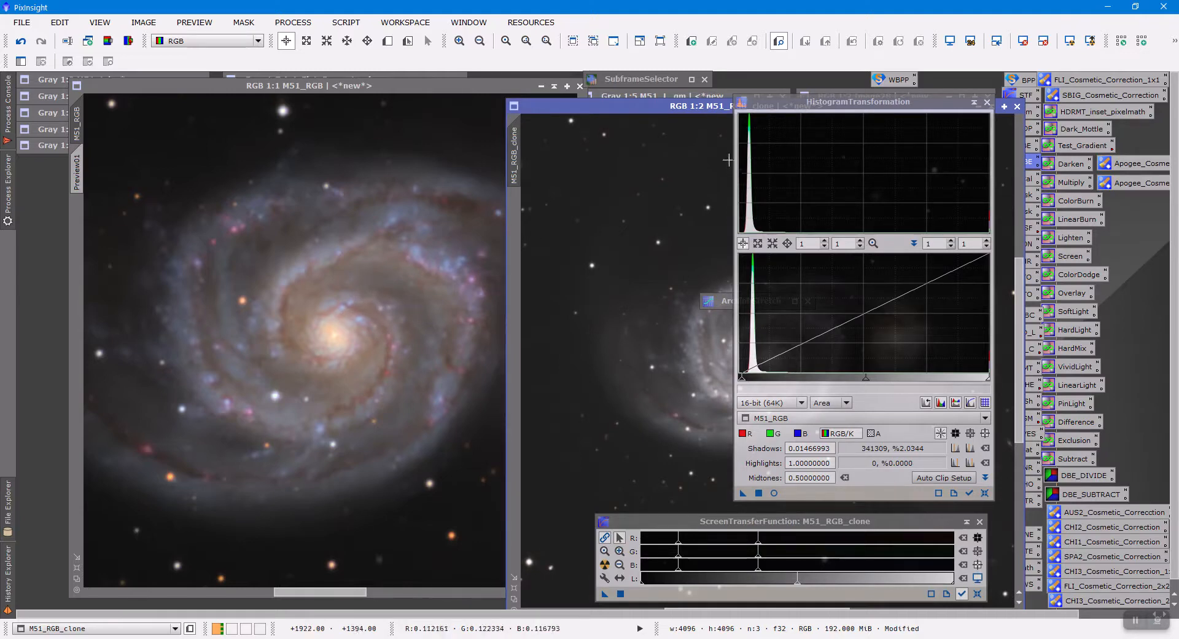
Move M51_RGB_clone over M51_RGB, apply M51_L_gm3 as its mask, minimize the mask image and hide the mask overlay.
{"action": "left_click_drag", "start_coordinate": [681, 108], "coordinate": [276, 89]}
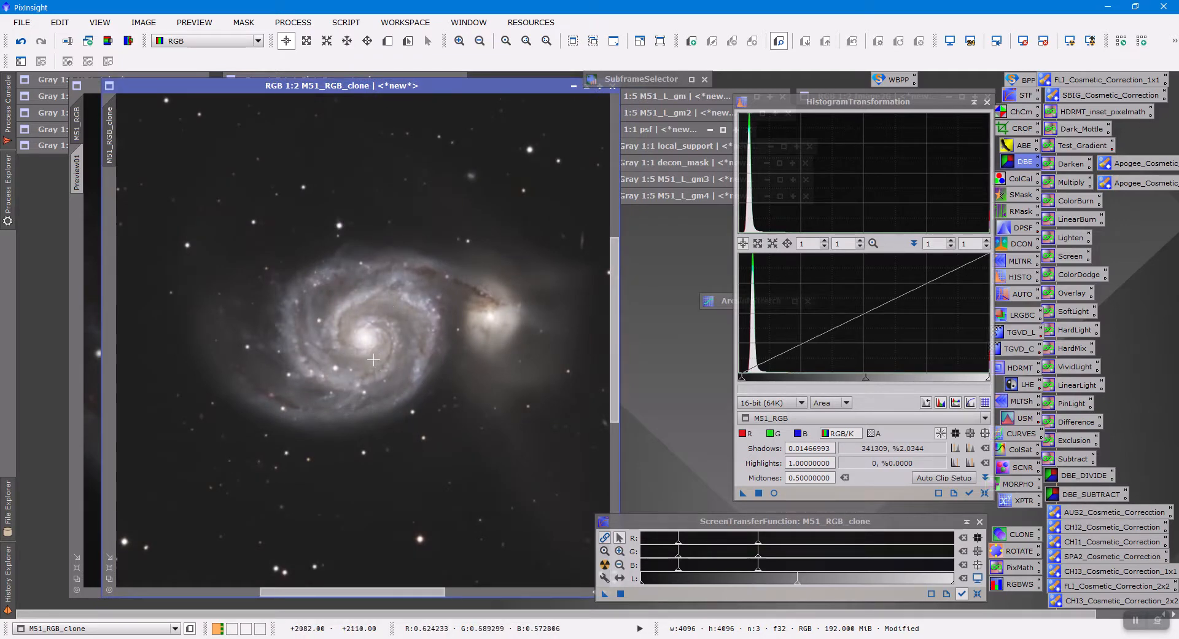
{"action": "double_click", "coordinate": [681, 182]}
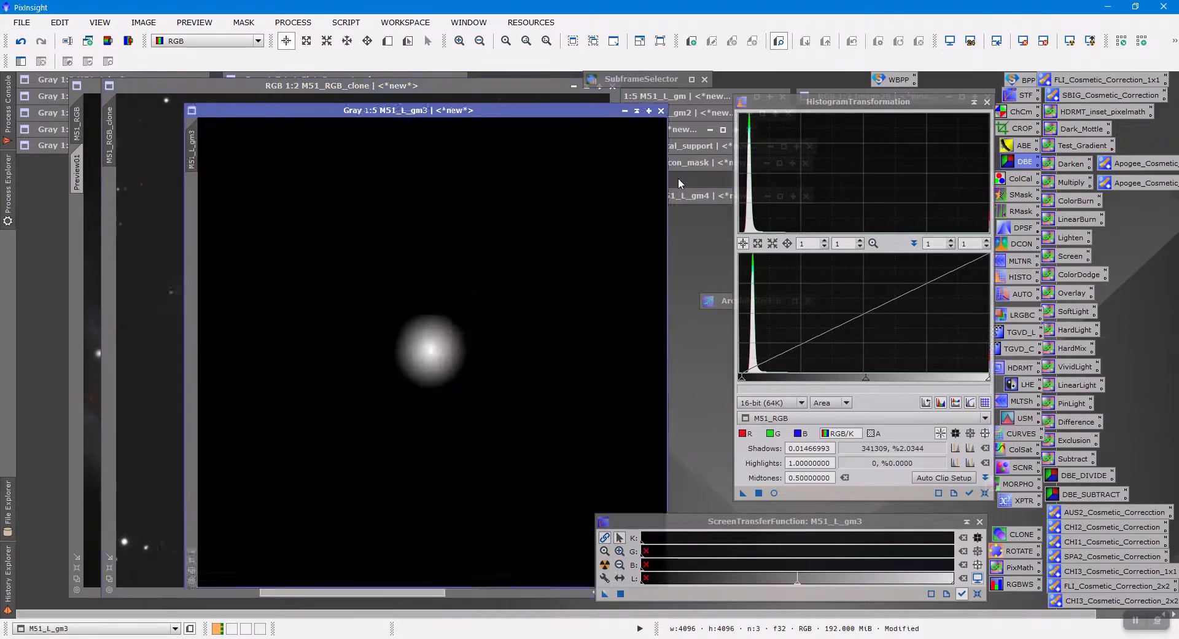
{"action": "left_click_drag", "start_coordinate": [164, 163], "coordinate": [109, 240]}
{"action": "left_click", "coordinate": [640, 106]}
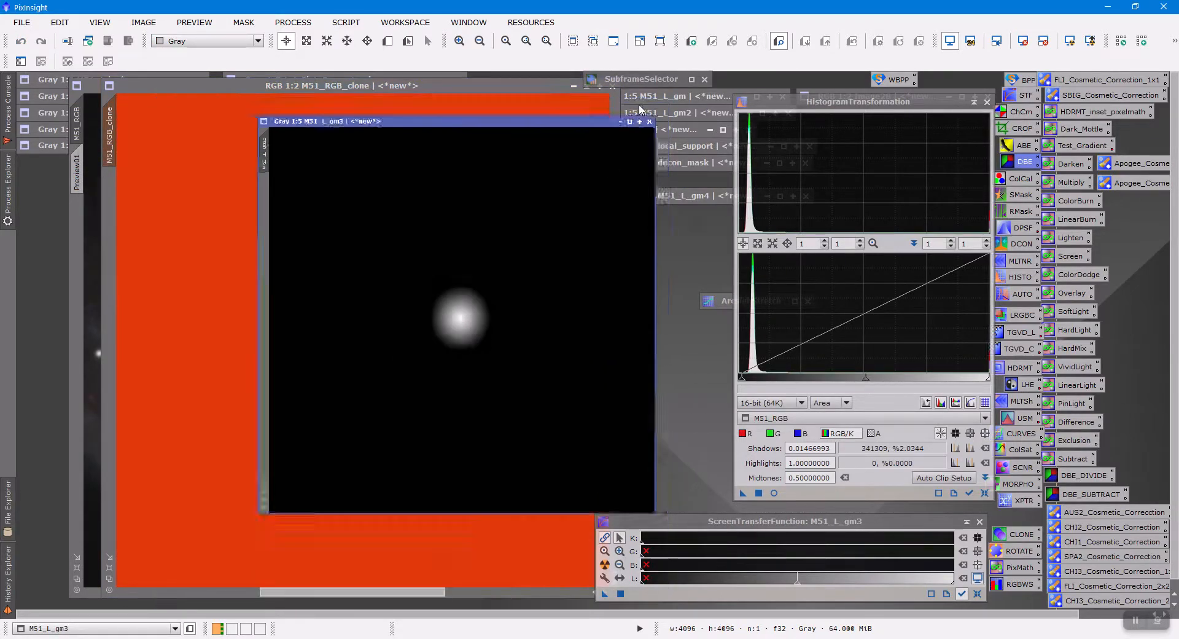
{"action": "left_click", "coordinate": [258, 86]}
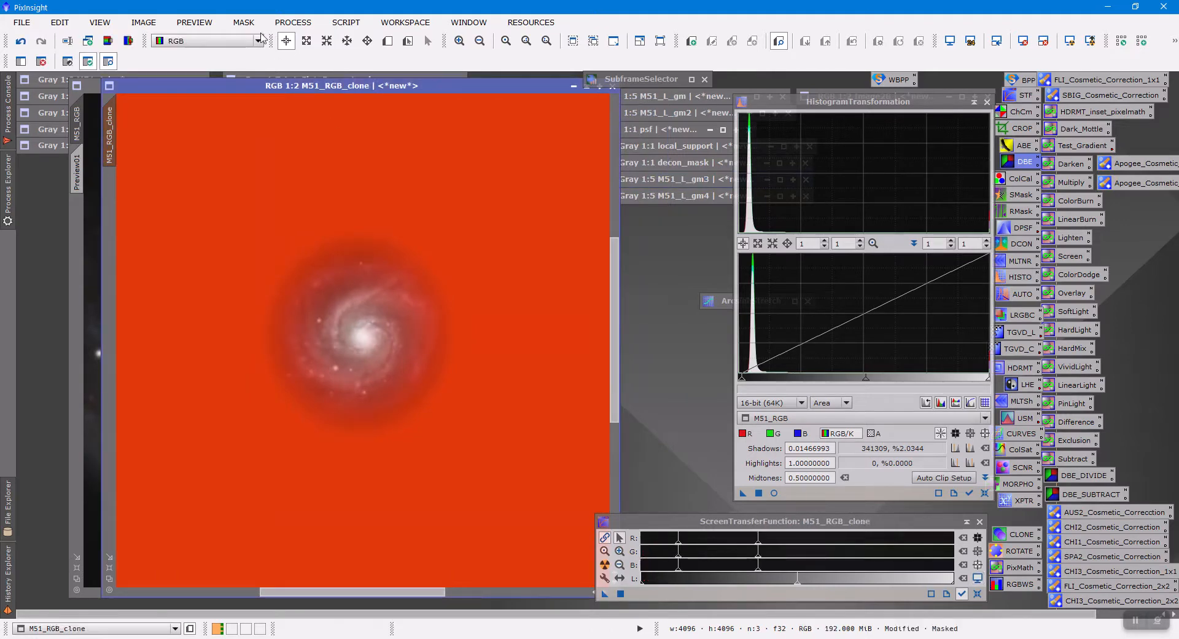
{"action": "left_click", "coordinate": [244, 23]}
{"action": "left_click", "coordinate": [276, 108]}
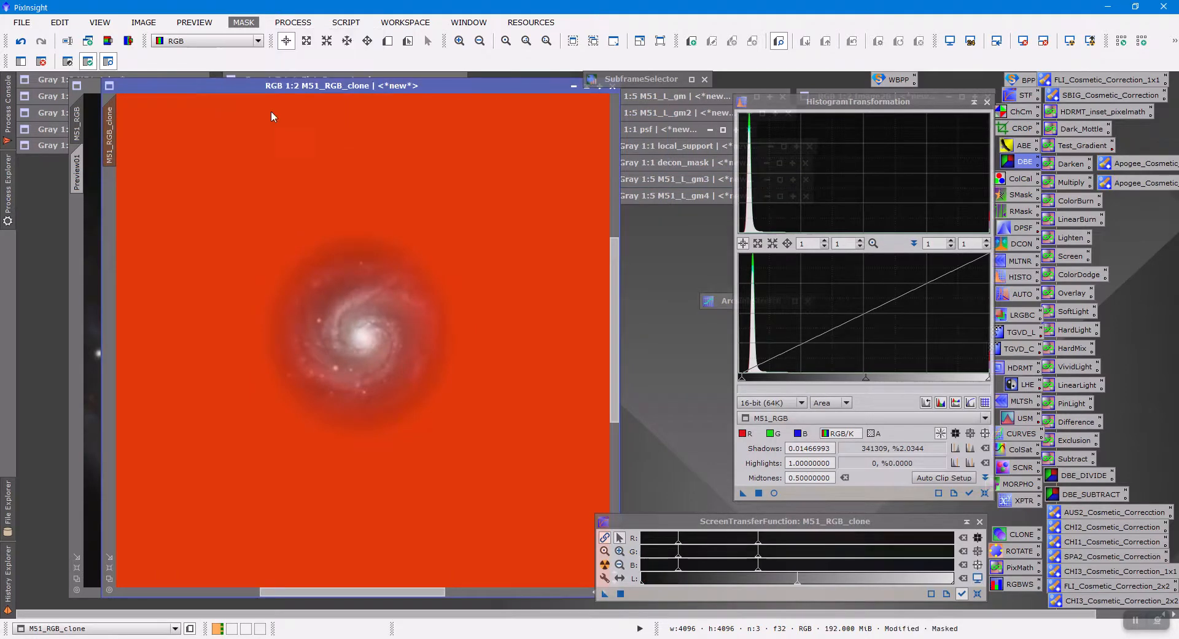
Darken the masked galaxy in M51_RGB_clone with HistogramTransformation at midtones 0.63523573, previewing the galaxy area, and reset the process settings.
{"action": "left_click", "coordinate": [773, 492]}
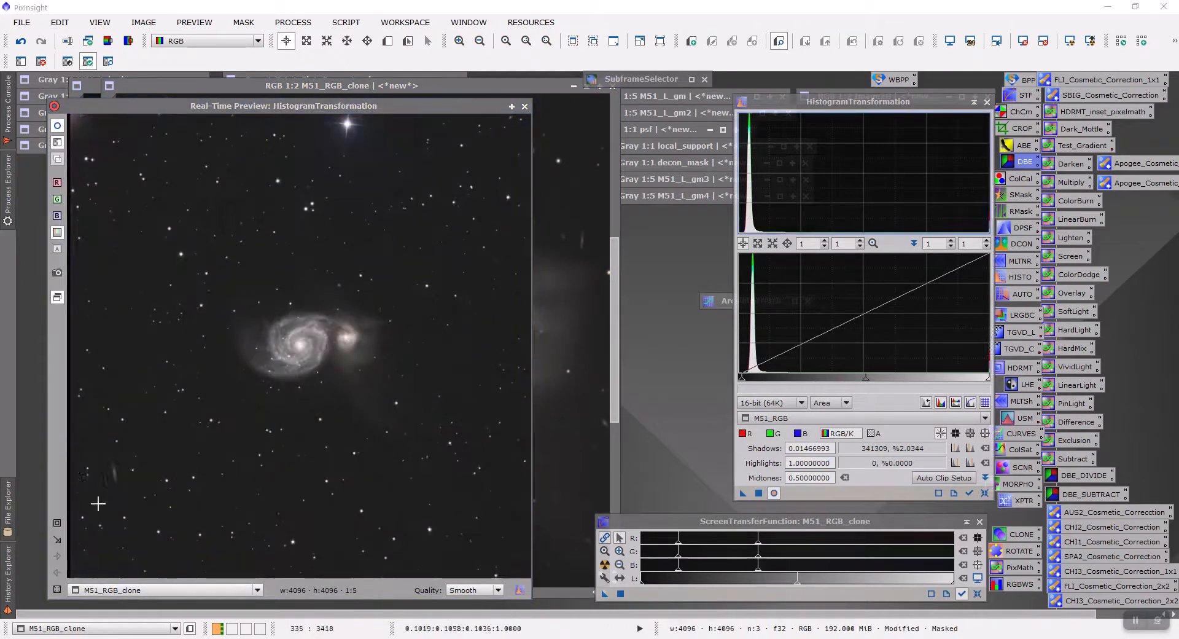
{"action": "left_click", "coordinate": [56, 522]}
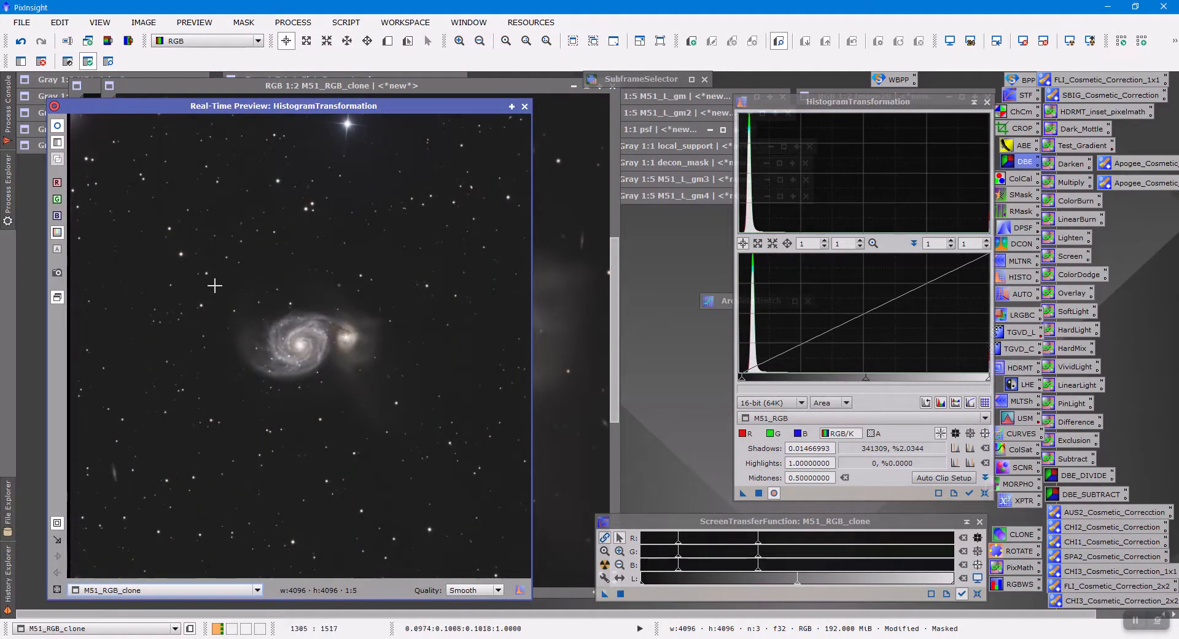
{"action": "left_click_drag", "start_coordinate": [215, 286], "coordinate": [399, 403]}
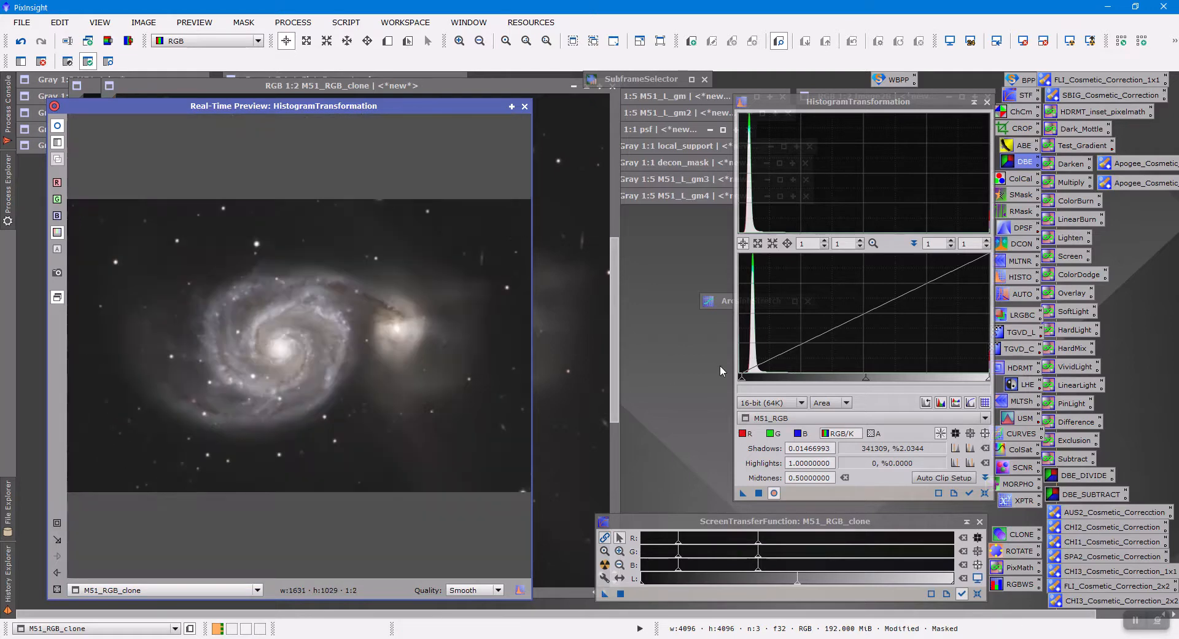
{"action": "left_click_drag", "start_coordinate": [868, 384], "coordinate": [900, 402]}
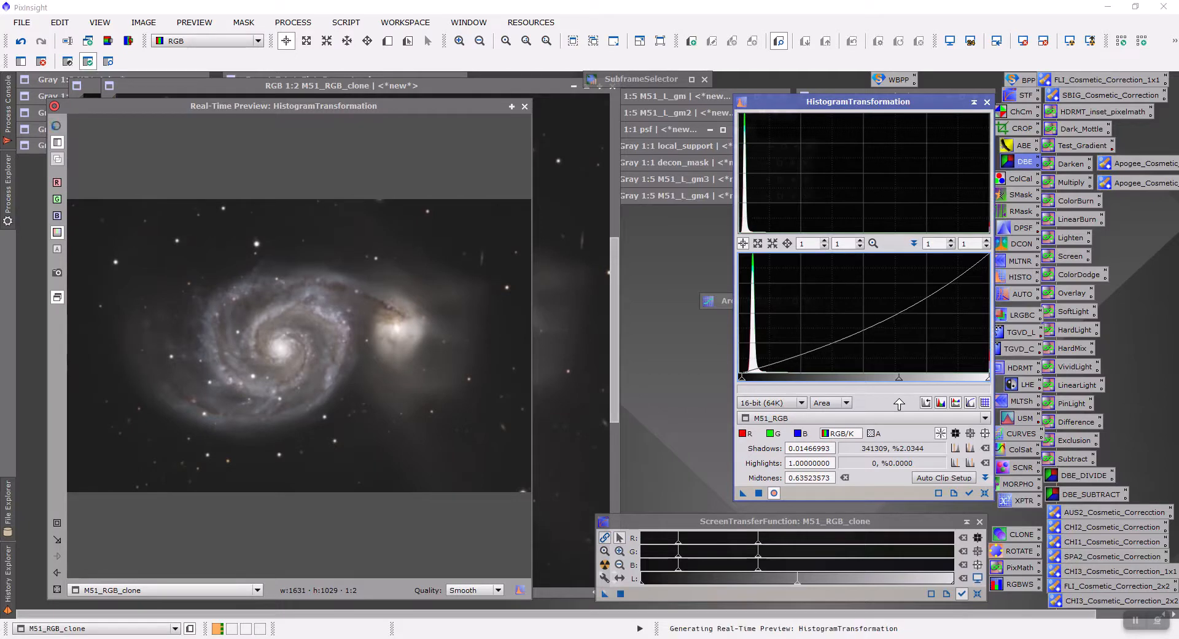
{"action": "left_click_drag", "start_coordinate": [901, 402], "coordinate": [899, 403]}
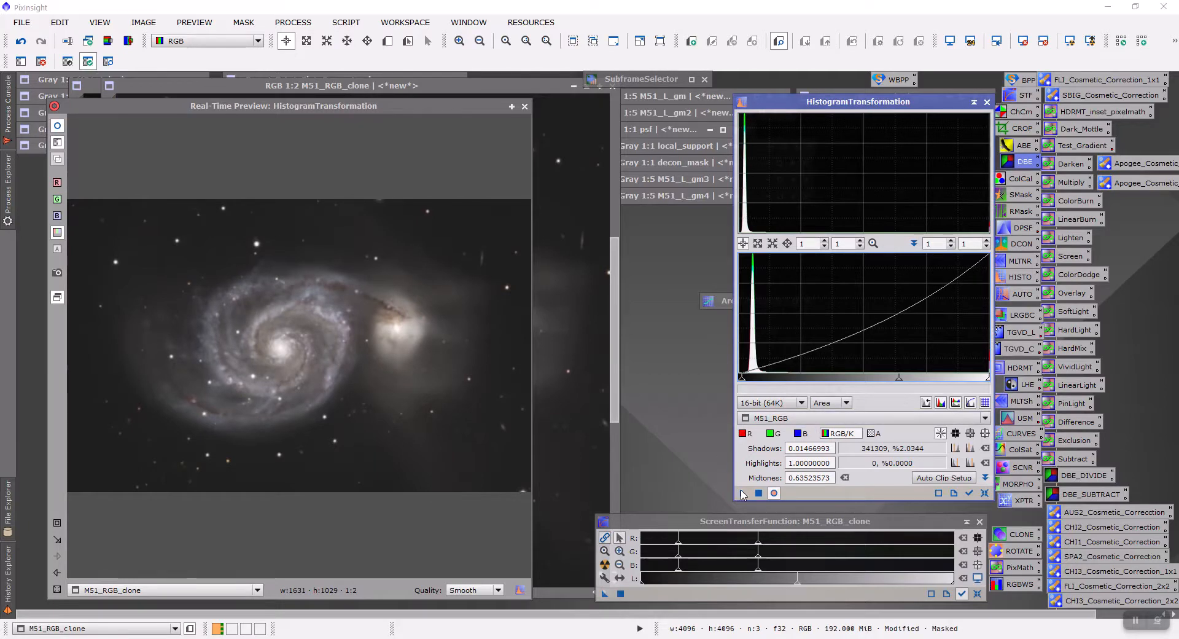
{"action": "left_click_drag", "start_coordinate": [742, 495], "coordinate": [583, 474]}
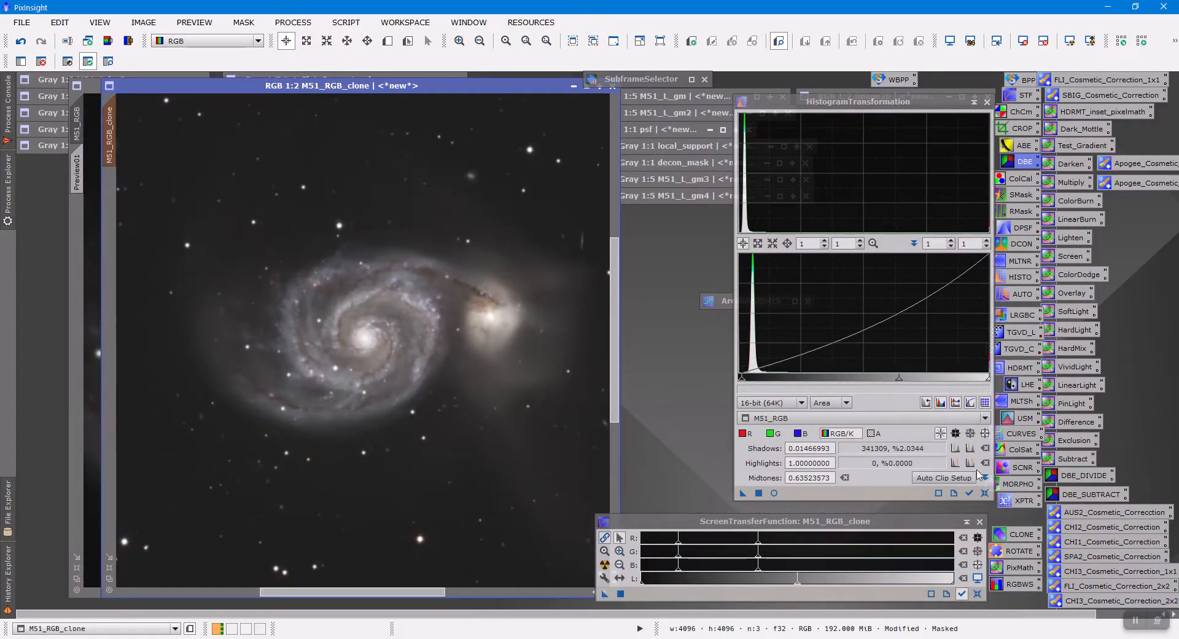
{"action": "left_click", "coordinate": [985, 493]}
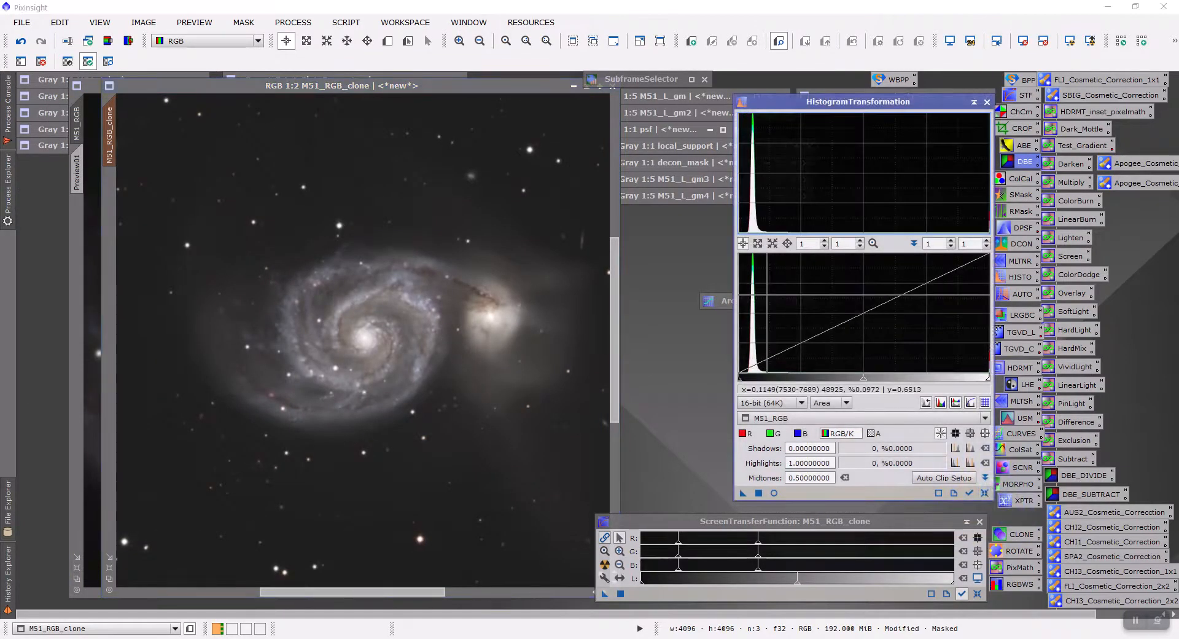
Replace the mask on M51_RGB_clone with M51_L_gm4, minimize the mask image, check the overlay on the galaxy core and hide it.
{"action": "double_click", "coordinate": [658, 164]}
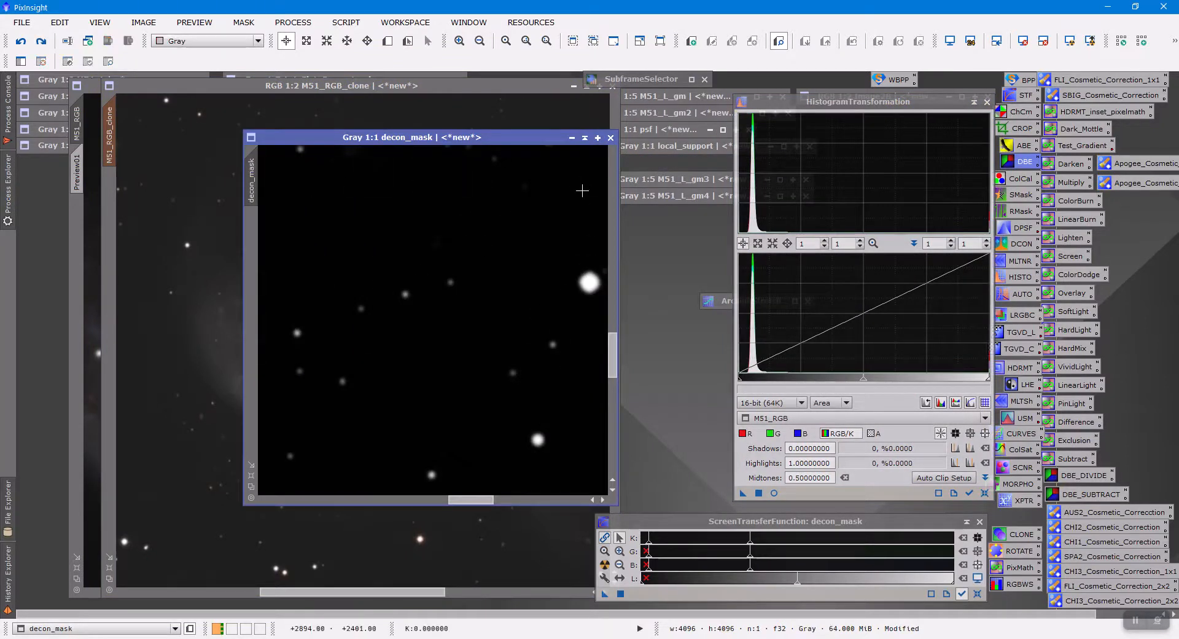
{"action": "left_click", "coordinate": [572, 137]}
{"action": "left_click", "coordinate": [663, 196]}
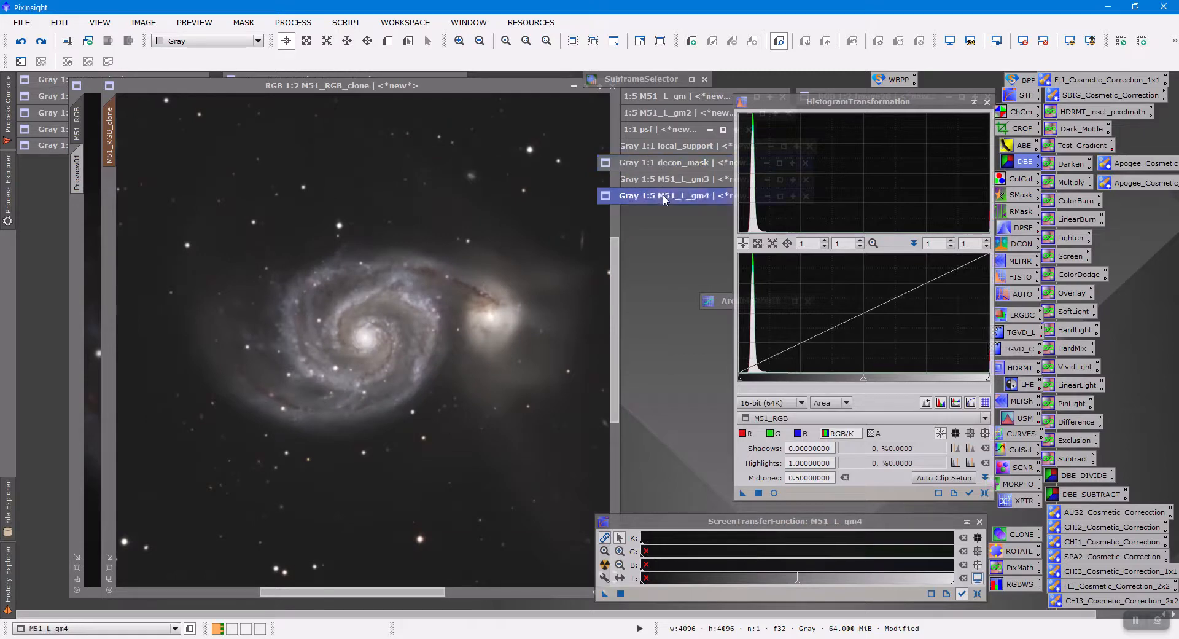
{"action": "double_click", "coordinate": [663, 197]}
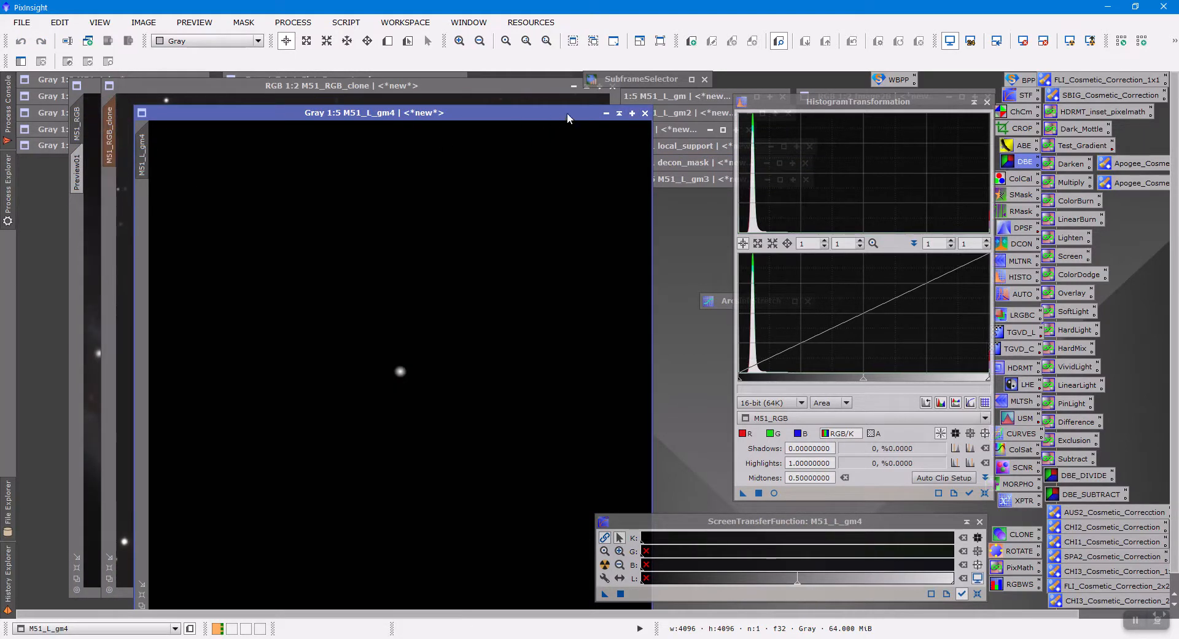
{"action": "left_click", "coordinate": [606, 113]}
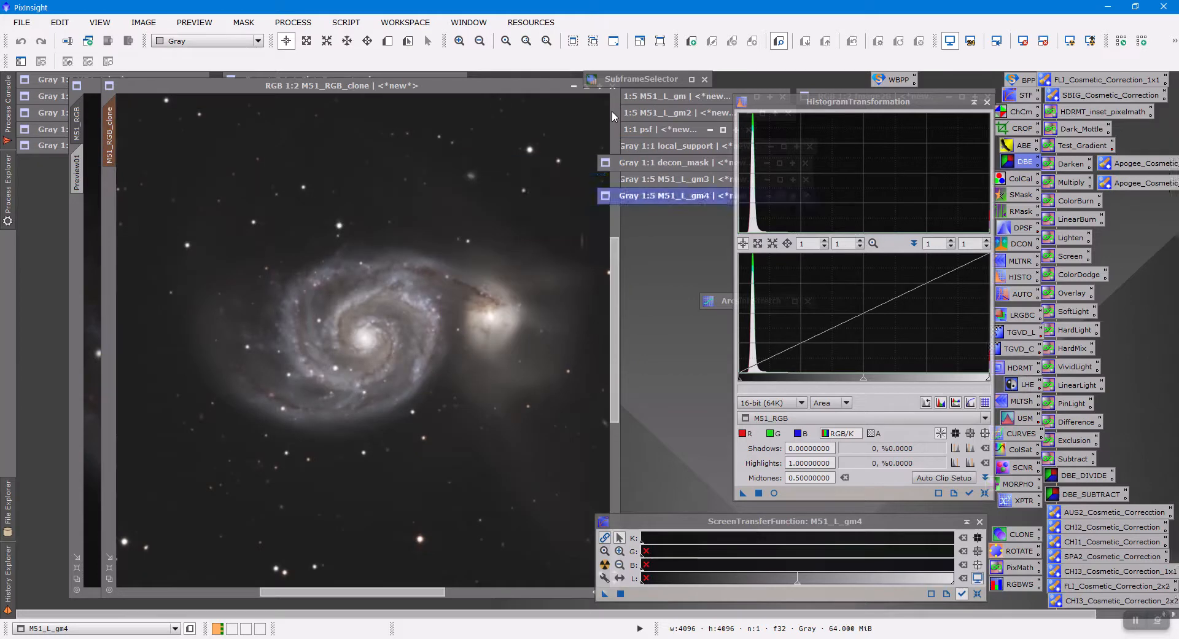
{"action": "left_click", "coordinate": [315, 86]}
{"action": "left_click", "coordinate": [243, 22]}
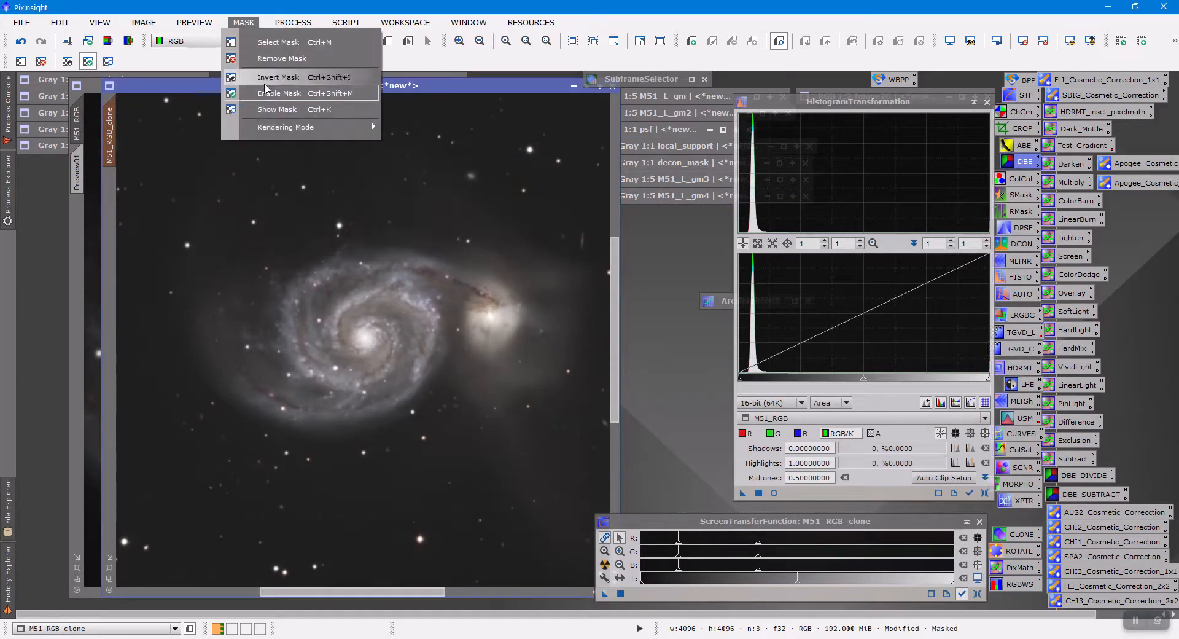
{"action": "left_click", "coordinate": [266, 90]}
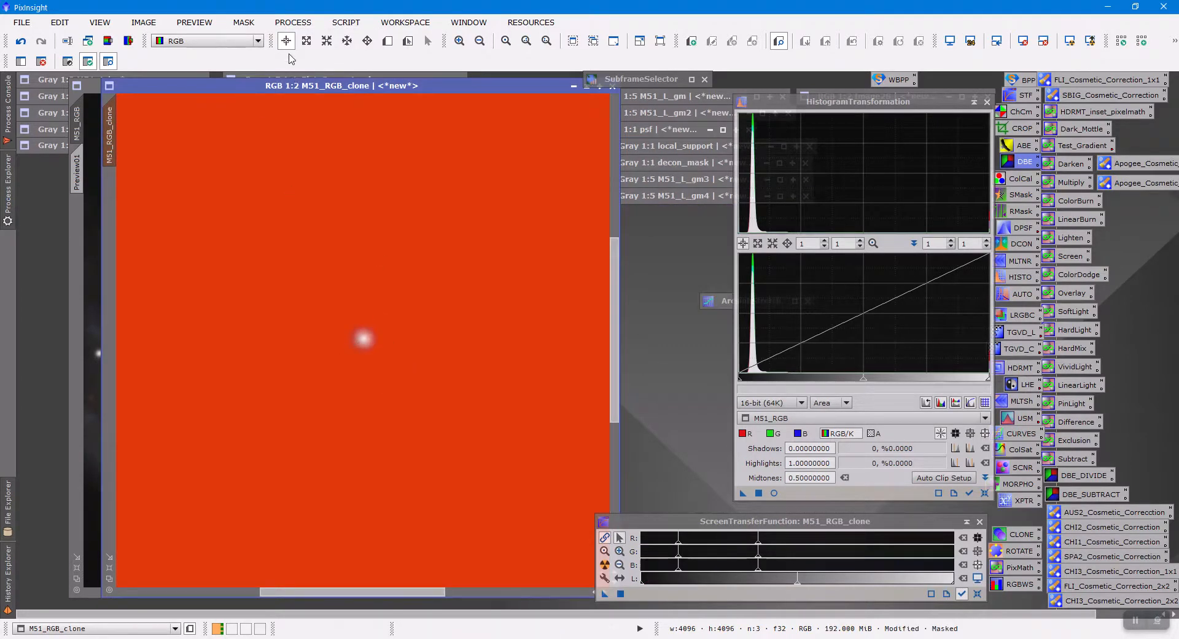
{"action": "left_click", "coordinate": [243, 22]}
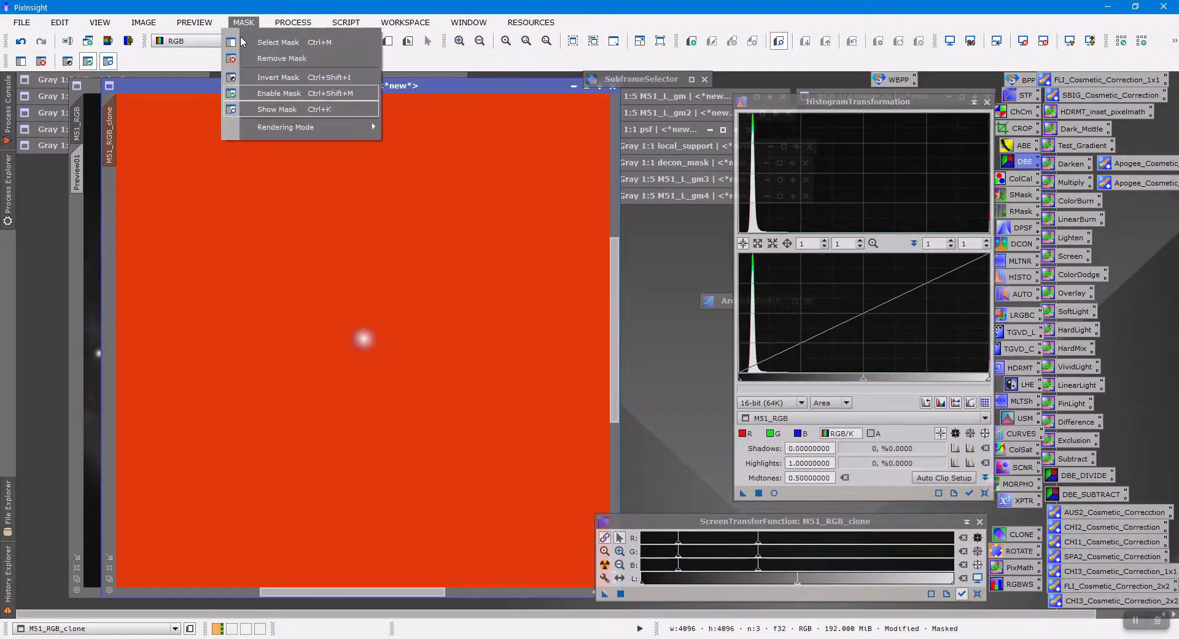
{"action": "left_click", "coordinate": [255, 110]}
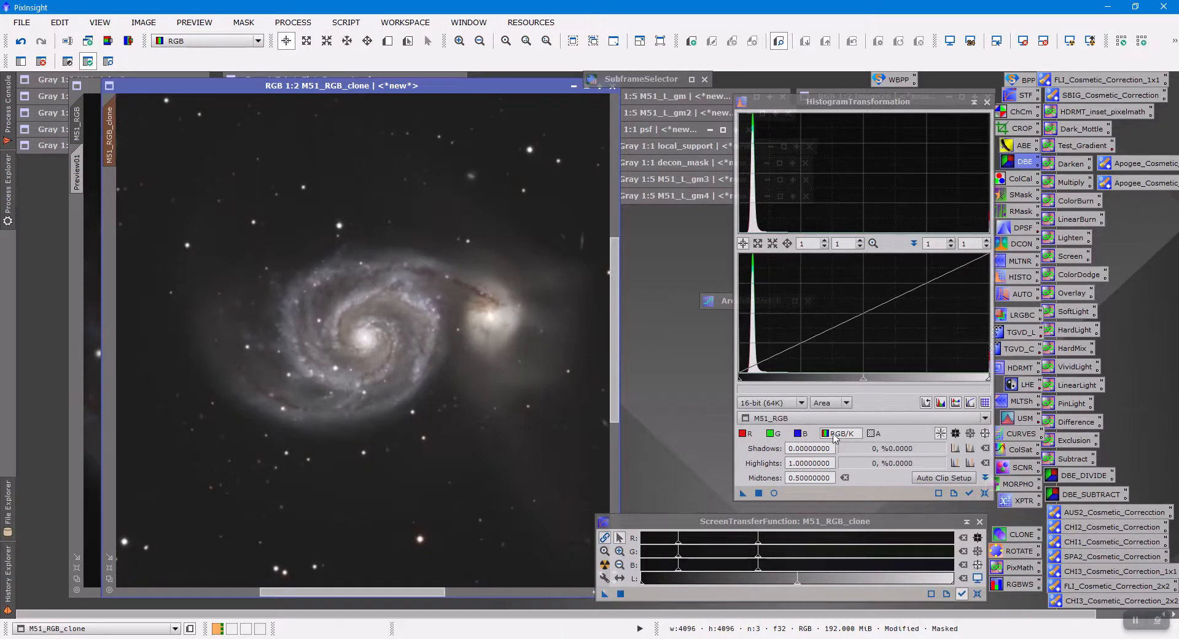
Preview the core of M51_RGB_clone, apply HistogramTransformation with midtones 0.68704156 through the mask and close the real-time preview.
{"action": "left_click", "coordinate": [774, 493]}
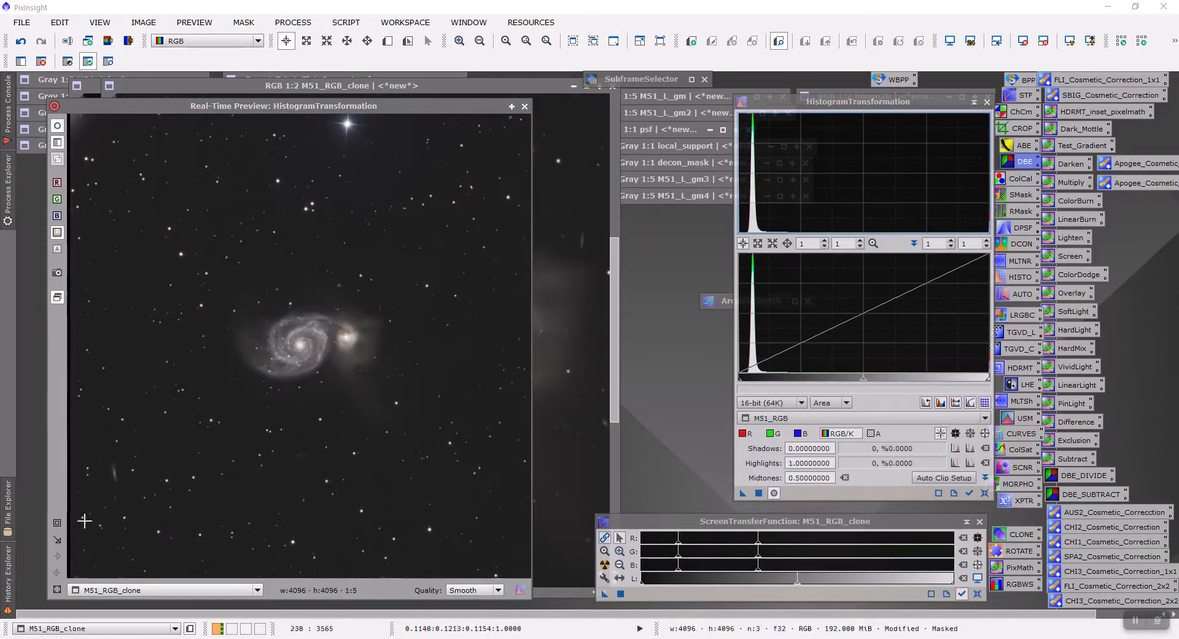
{"action": "left_click", "coordinate": [57, 523]}
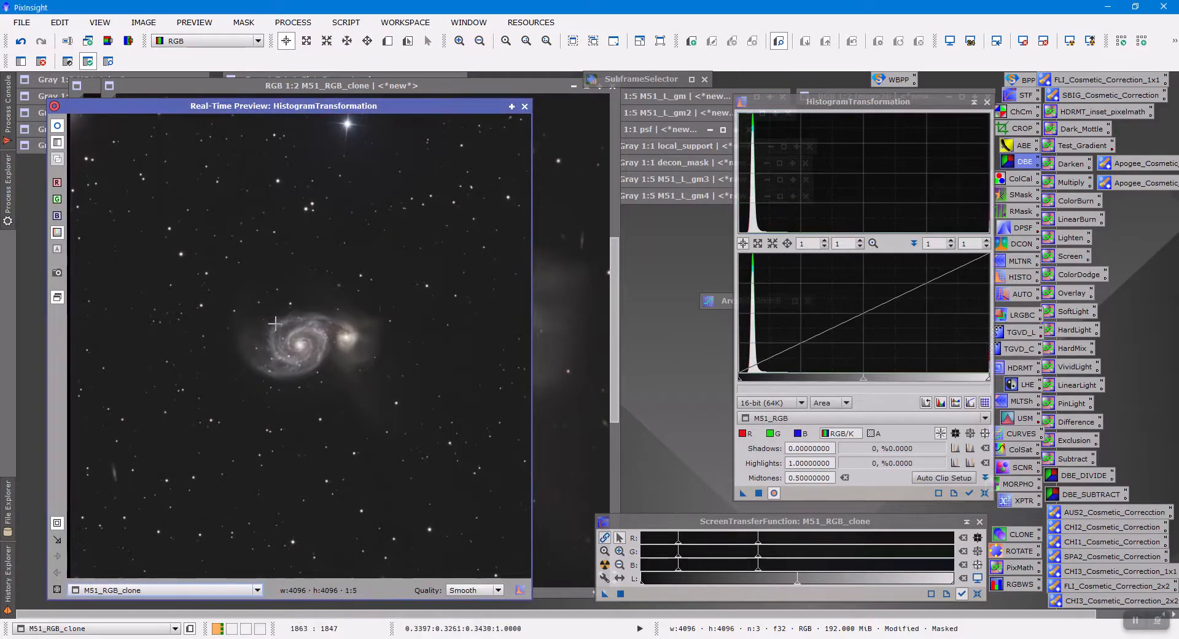
{"action": "left_click_drag", "start_coordinate": [232, 304], "coordinate": [325, 401]}
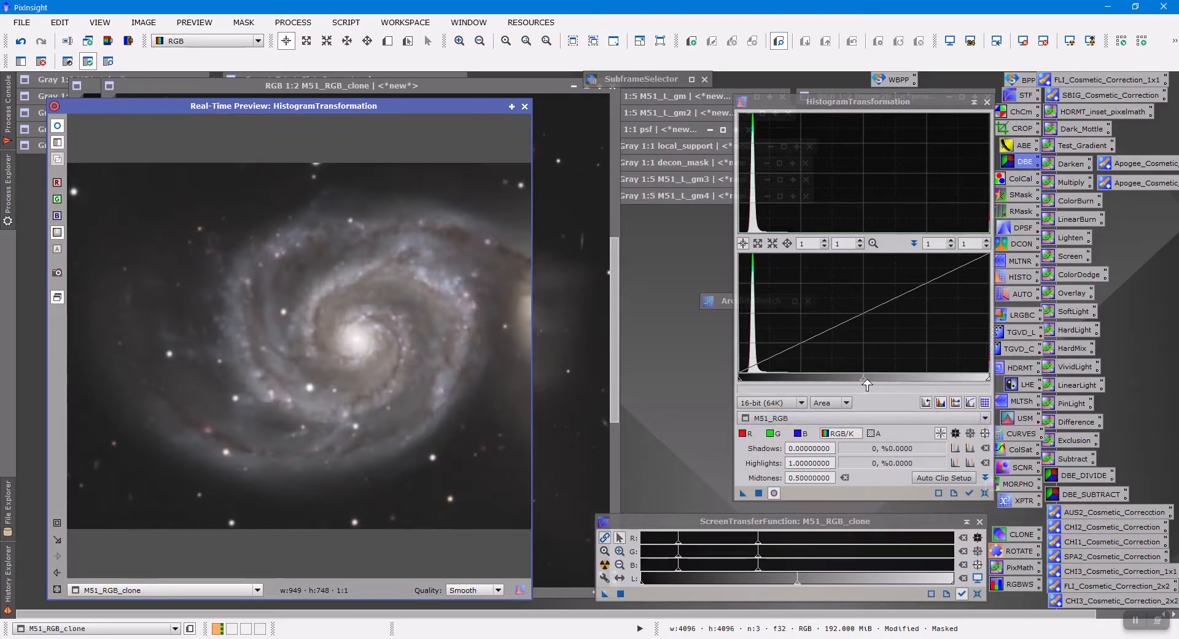
{"action": "left_click_drag", "start_coordinate": [865, 385], "coordinate": [911, 397]}
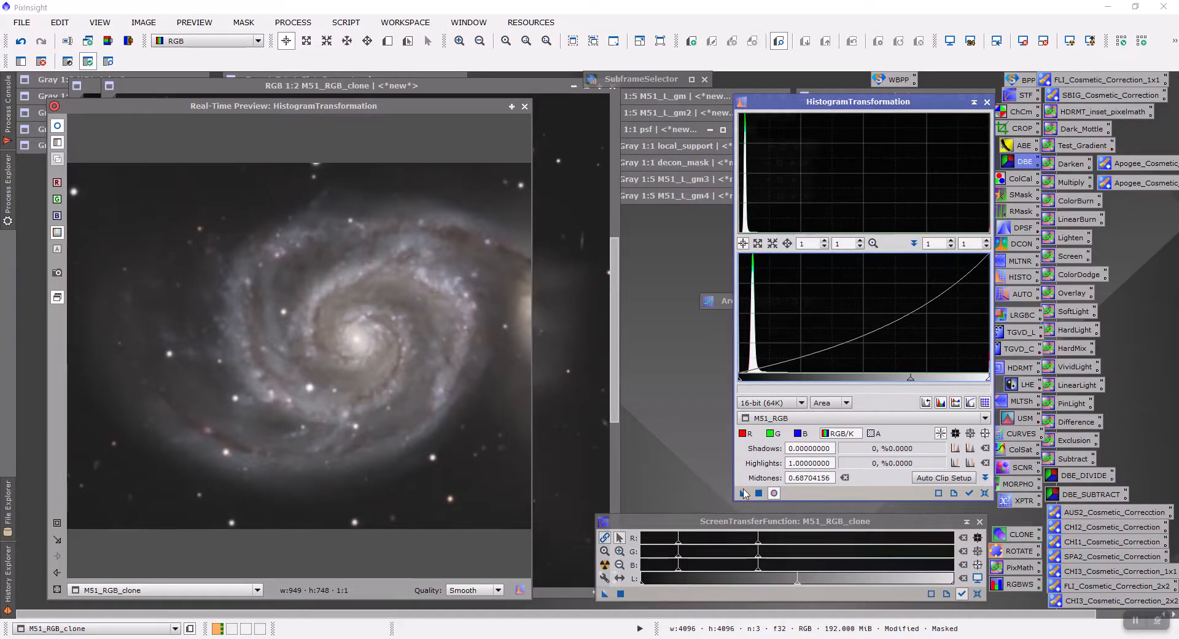
{"action": "left_click_drag", "start_coordinate": [744, 493], "coordinate": [570, 469]}
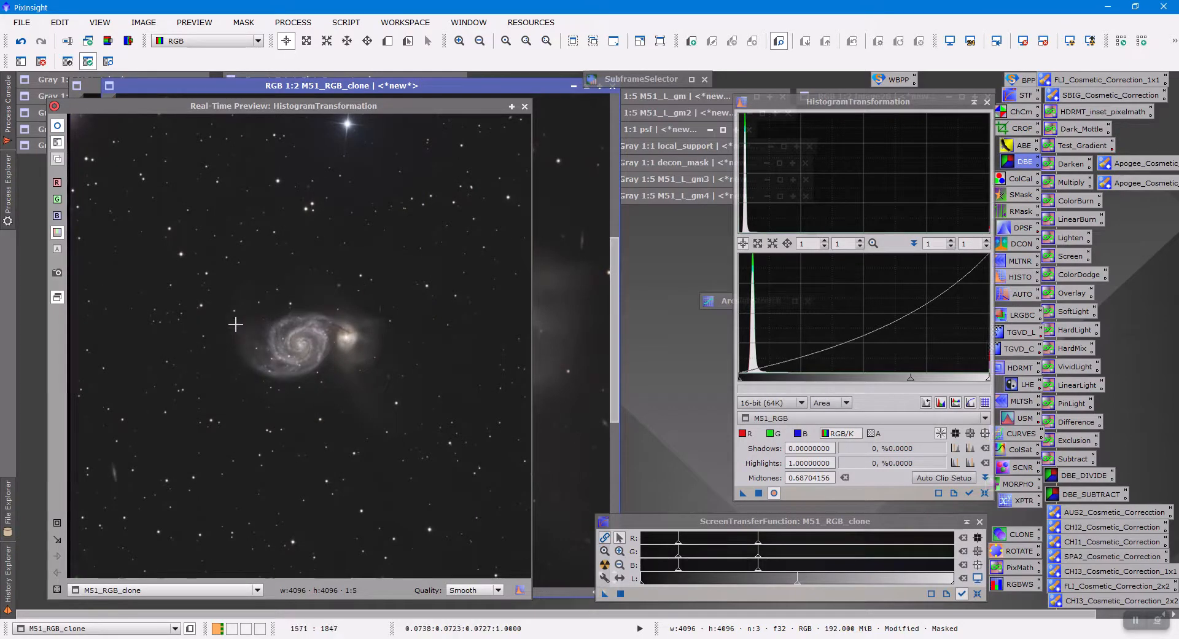
{"action": "left_click", "coordinate": [524, 107]}
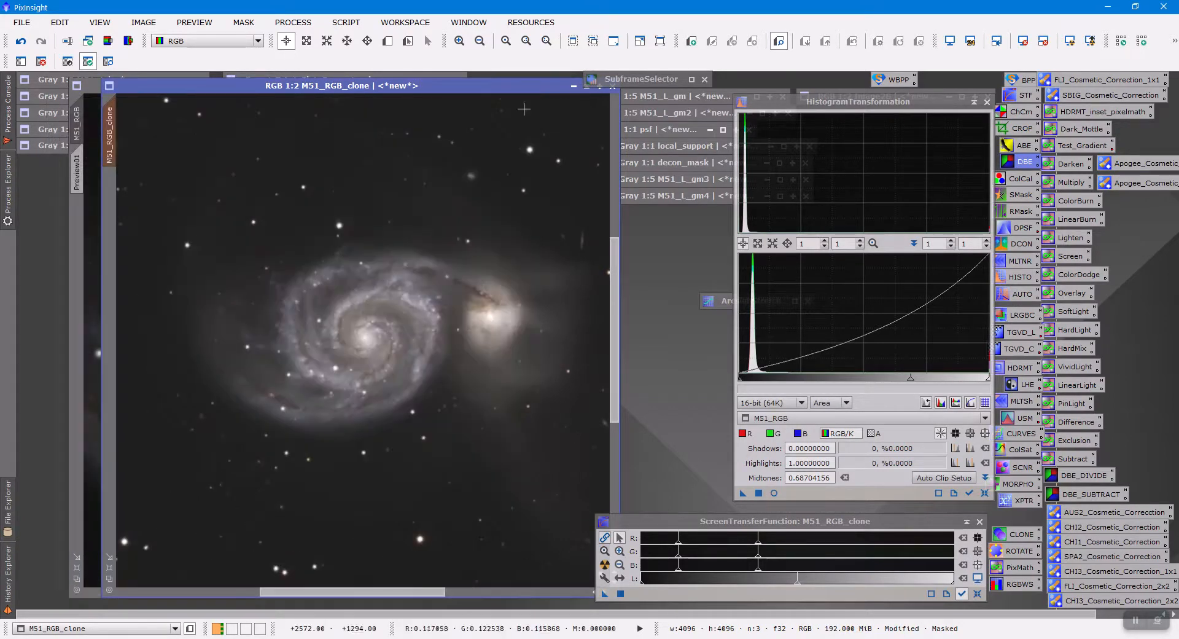
Inspect M51_RGB_clone at 1:1, minimize its window and activate M51_RGB for comparison.
{"action": "scroll", "coordinate": [299, 373], "scroll_direction": "down", "scroll_amount": 2}
{"action": "scroll", "coordinate": [300, 372], "scroll_direction": "up", "scroll_amount": 1}
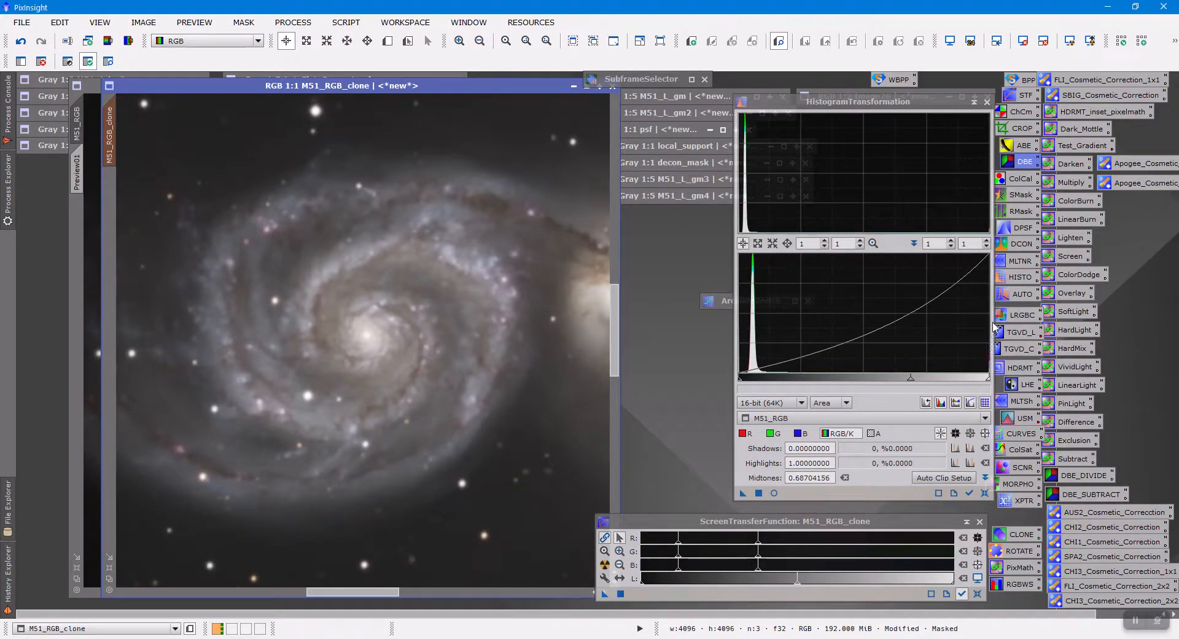
{"action": "left_click", "coordinate": [587, 90]}
{"action": "left_click_drag", "start_coordinate": [312, 337], "coordinate": [91, 197]}
{"action": "left_click", "coordinate": [281, 87]}
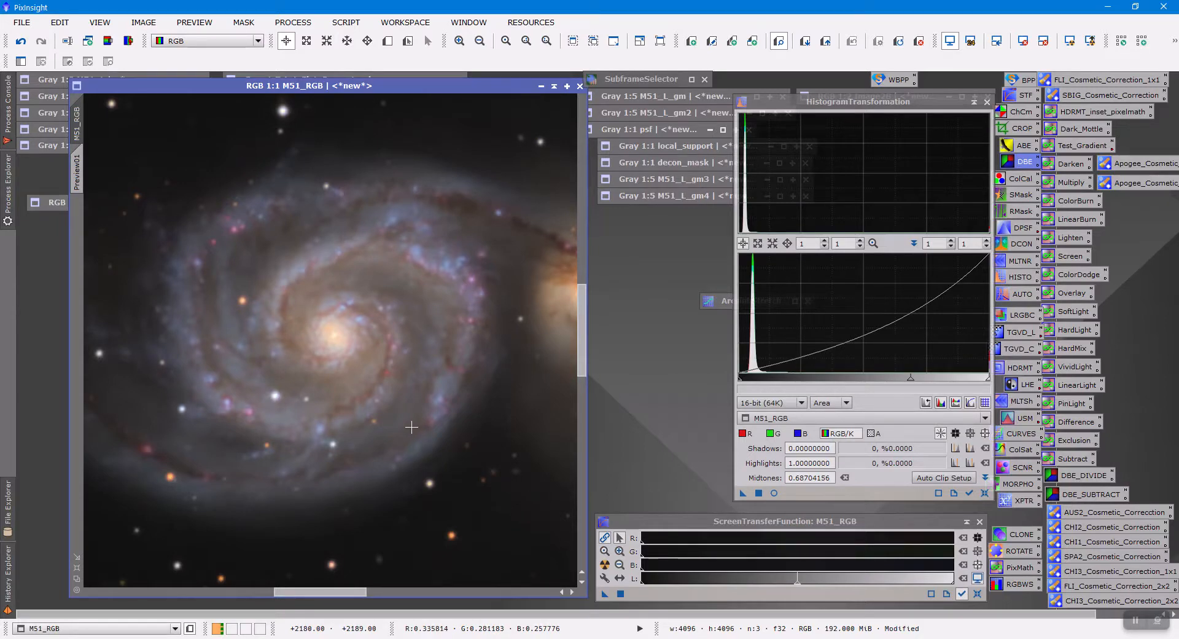
Apply decon_mask as the mask of M51_RGB and minimize the mask image.
{"action": "double_click", "coordinate": [661, 163]}
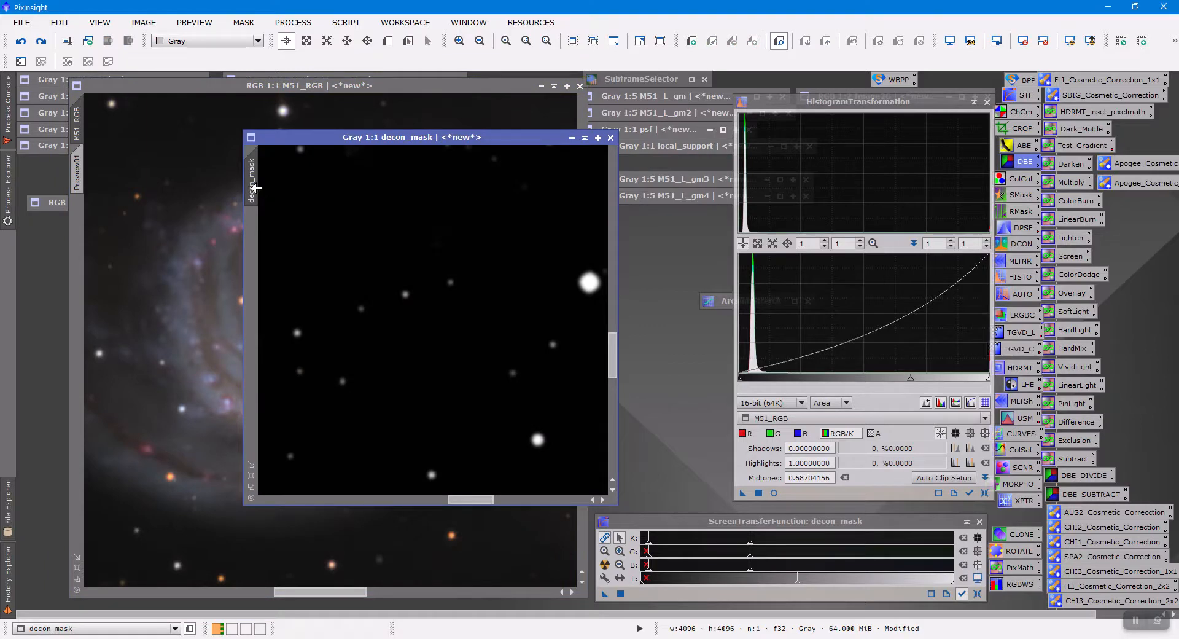
{"action": "left_click_drag", "start_coordinate": [252, 187], "coordinate": [79, 282]}
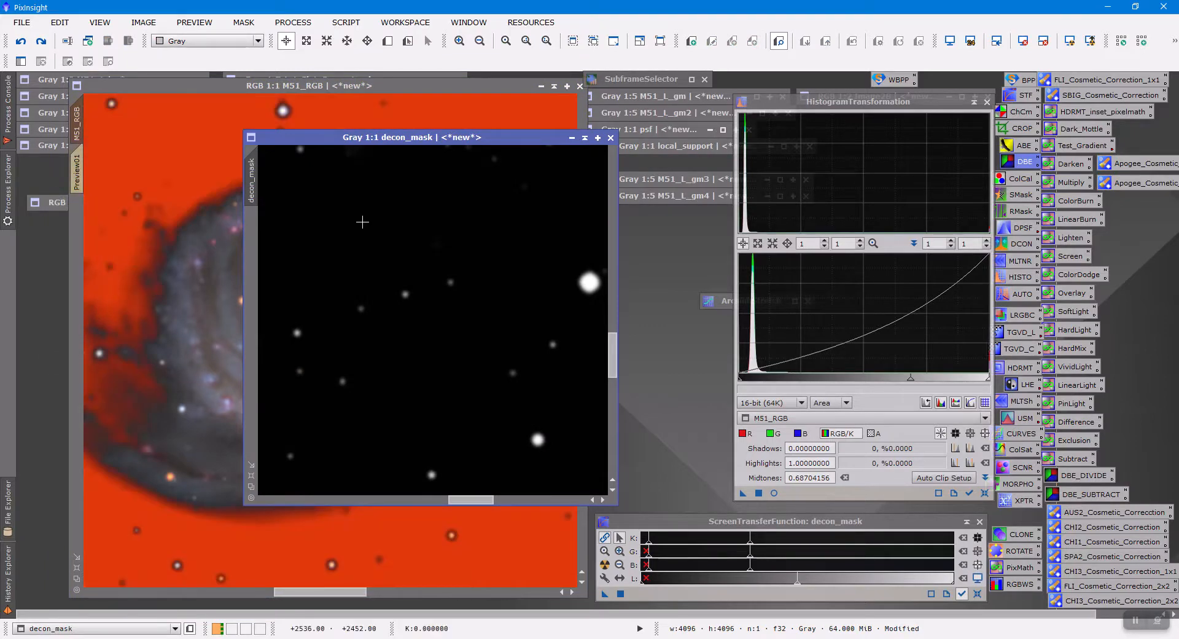
{"action": "left_click", "coordinate": [584, 138]}
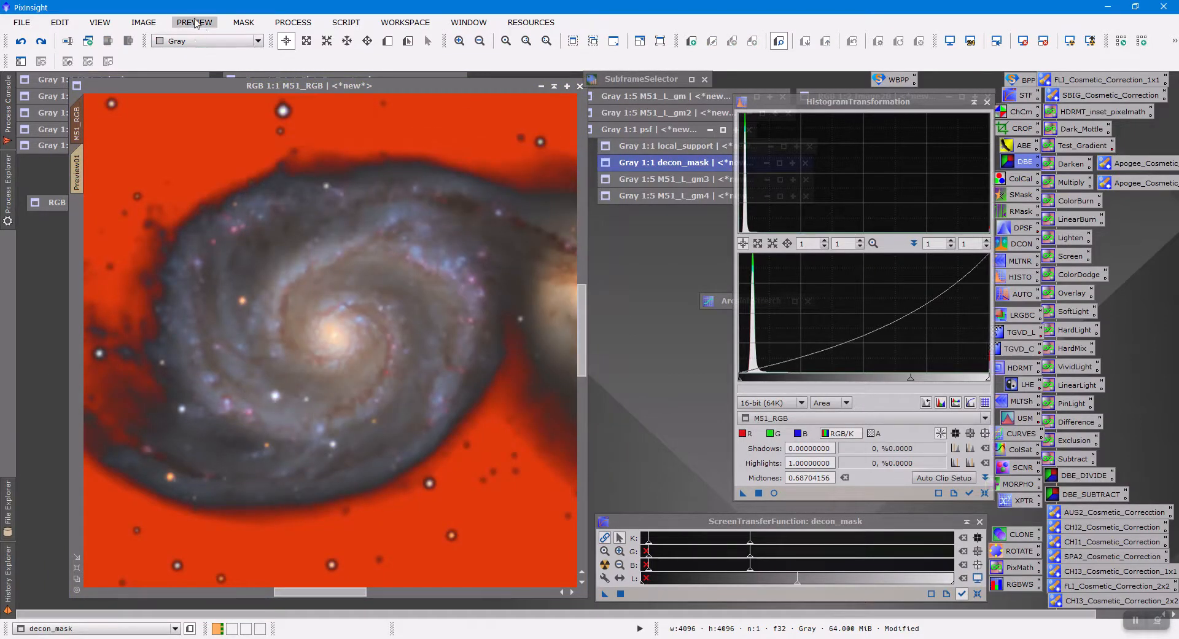
Invert the mask on M51_RGB so the galaxy and stars are protected, and hide the mask overlay.
{"action": "left_click", "coordinate": [232, 87]}
{"action": "left_click", "coordinate": [243, 22]}
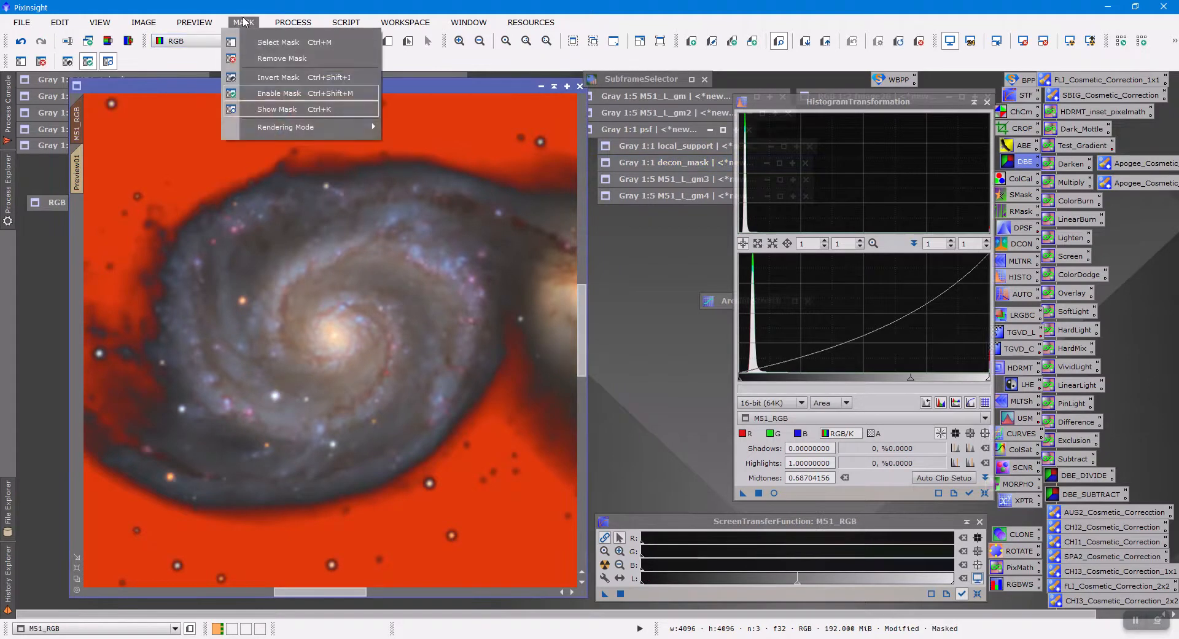
{"action": "left_click", "coordinate": [257, 77]}
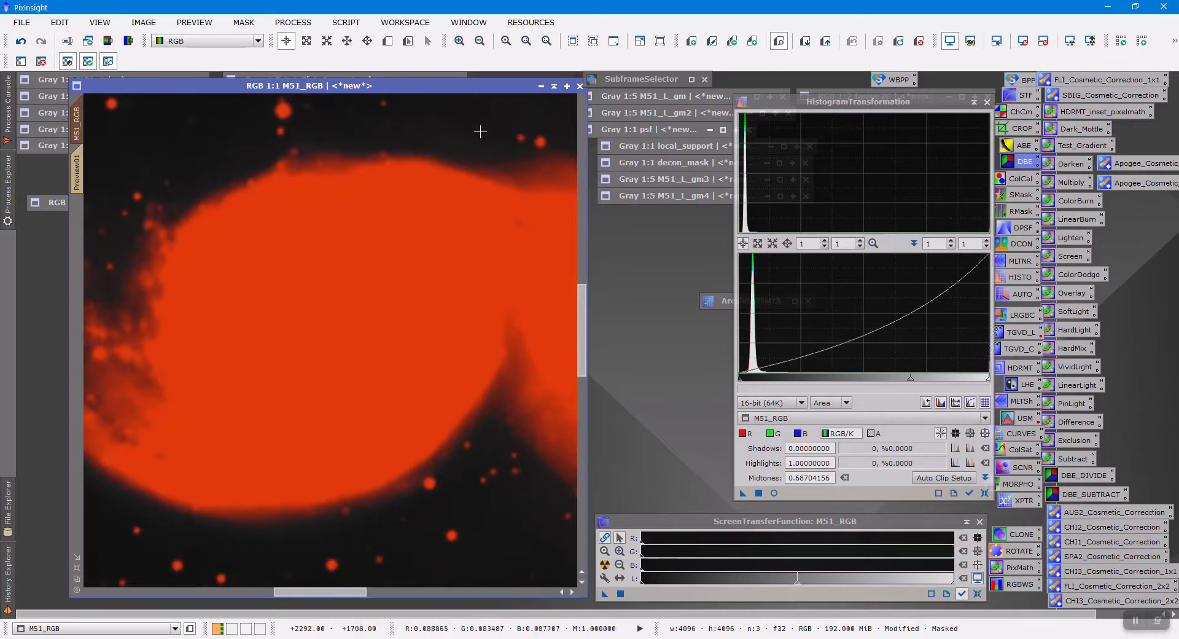
{"action": "left_click", "coordinate": [286, 24]}
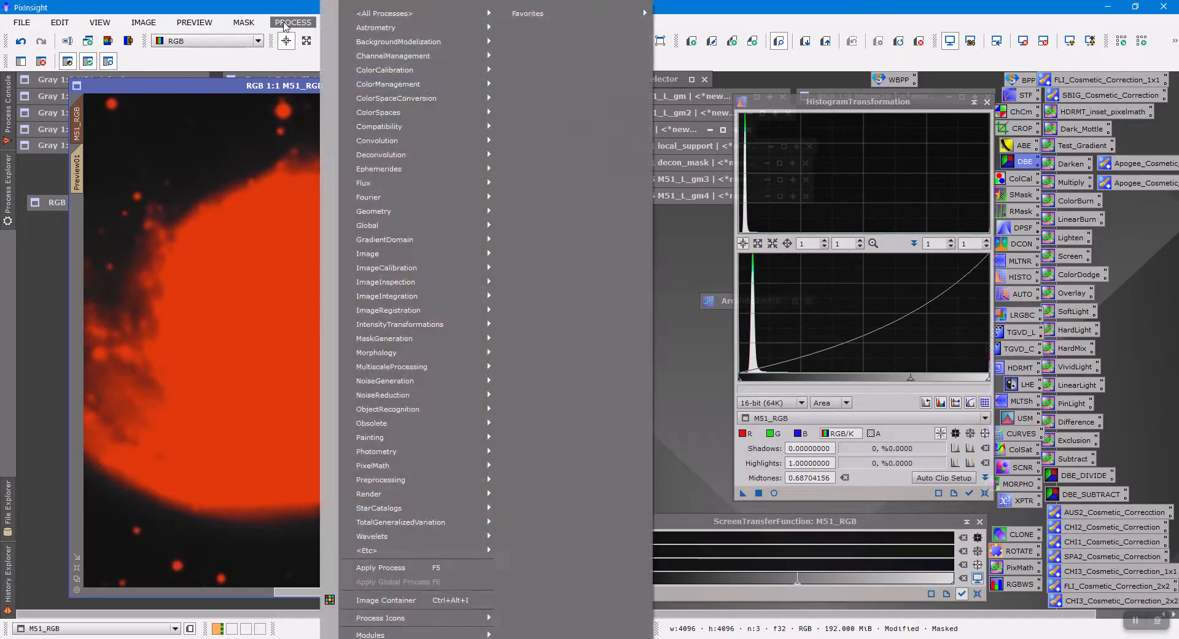
{"action": "mouse_move", "coordinate": [243, 22]}
{"action": "left_click", "coordinate": [251, 110]}
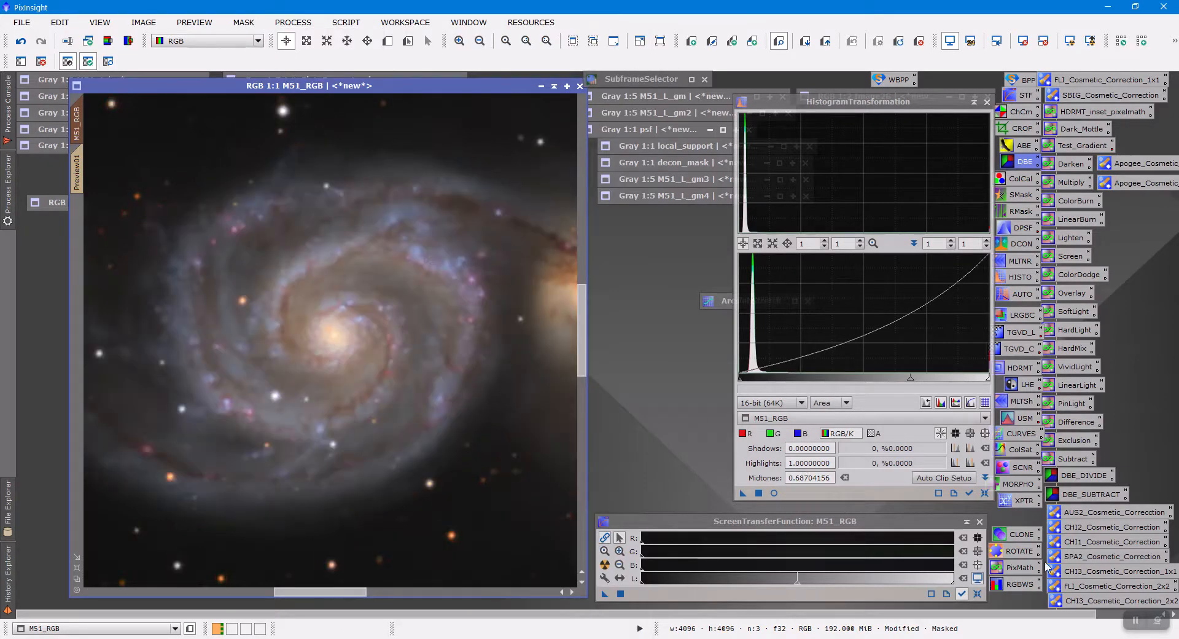
Load the saved TGVD_C preset, check its lightness and chrominance settings, and apply TGVDenoise to the masked M51_RGB, closing the tool.
{"action": "double_click", "coordinate": [1018, 350]}
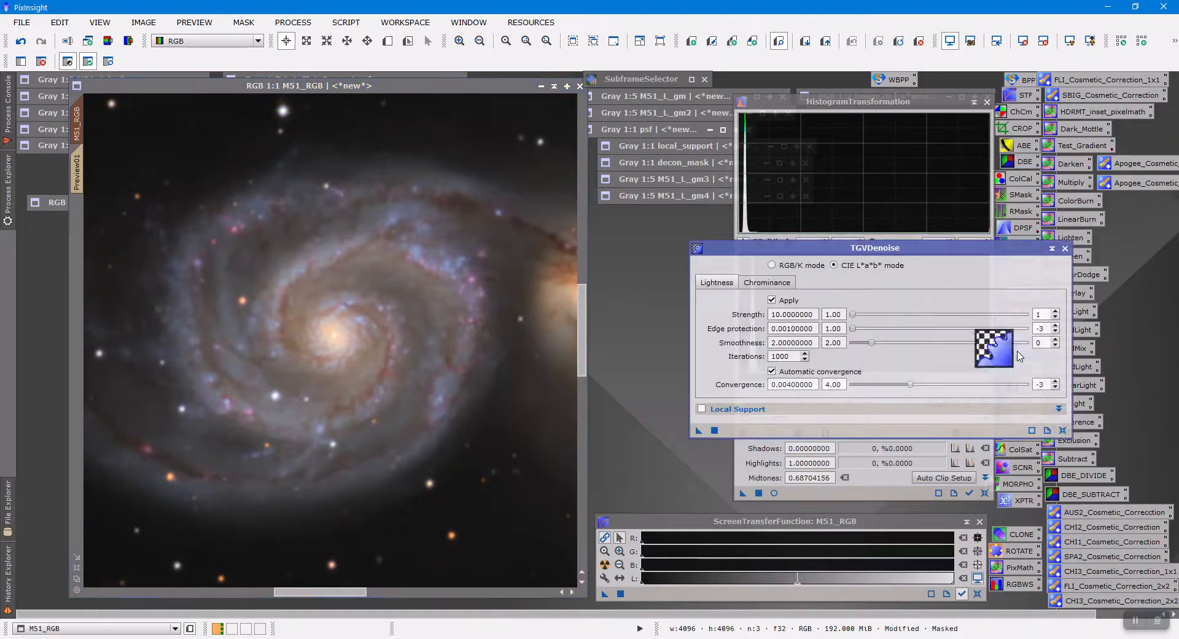
{"action": "left_click", "coordinate": [718, 283]}
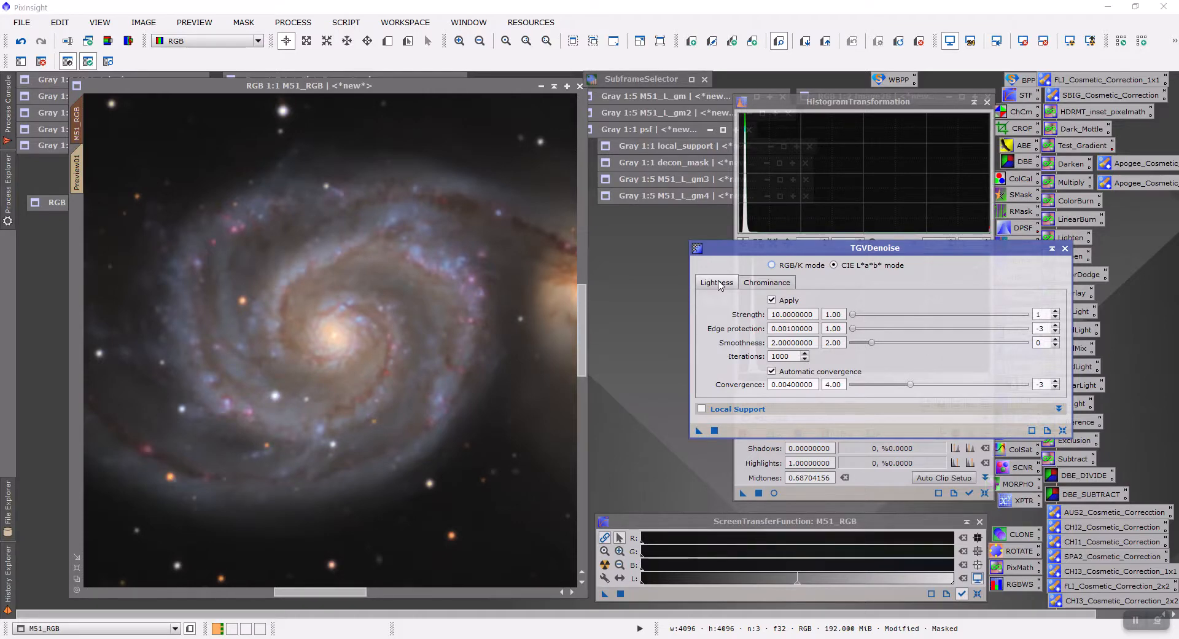
{"action": "left_click", "coordinate": [774, 285]}
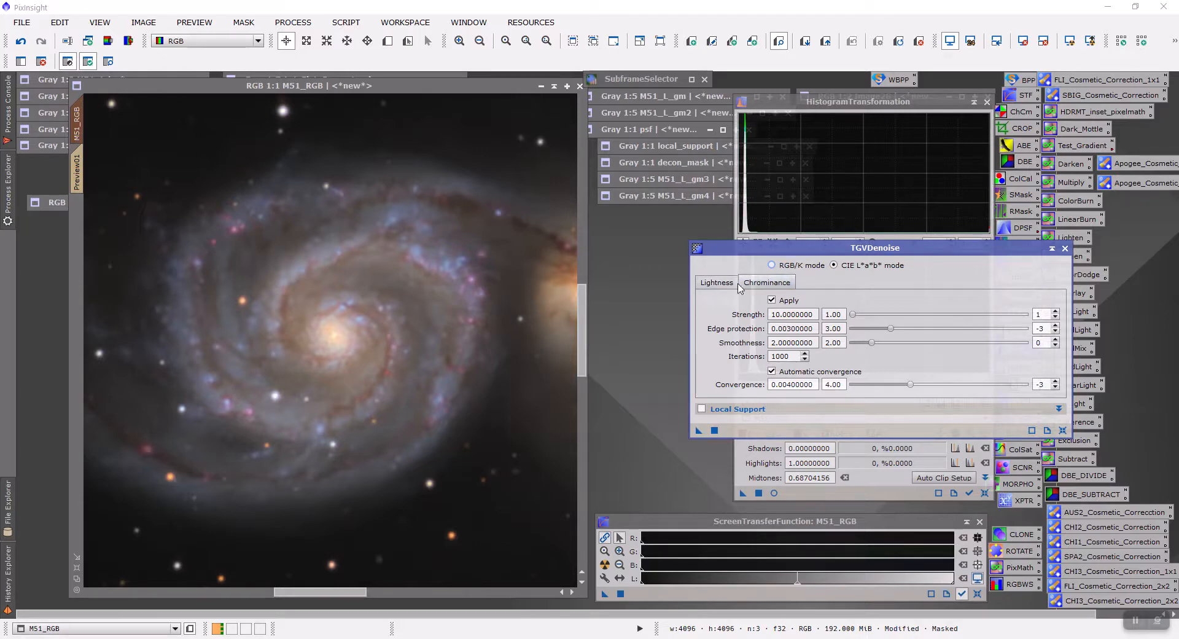
{"action": "left_click", "coordinate": [718, 284]}
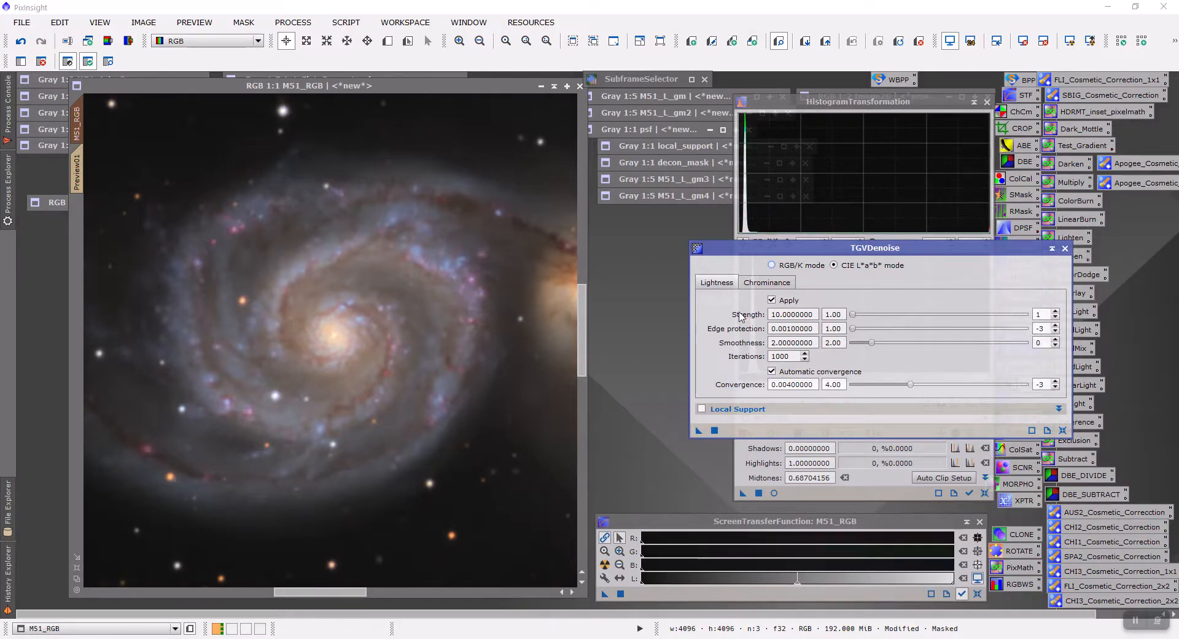
{"action": "left_click", "coordinate": [775, 283]}
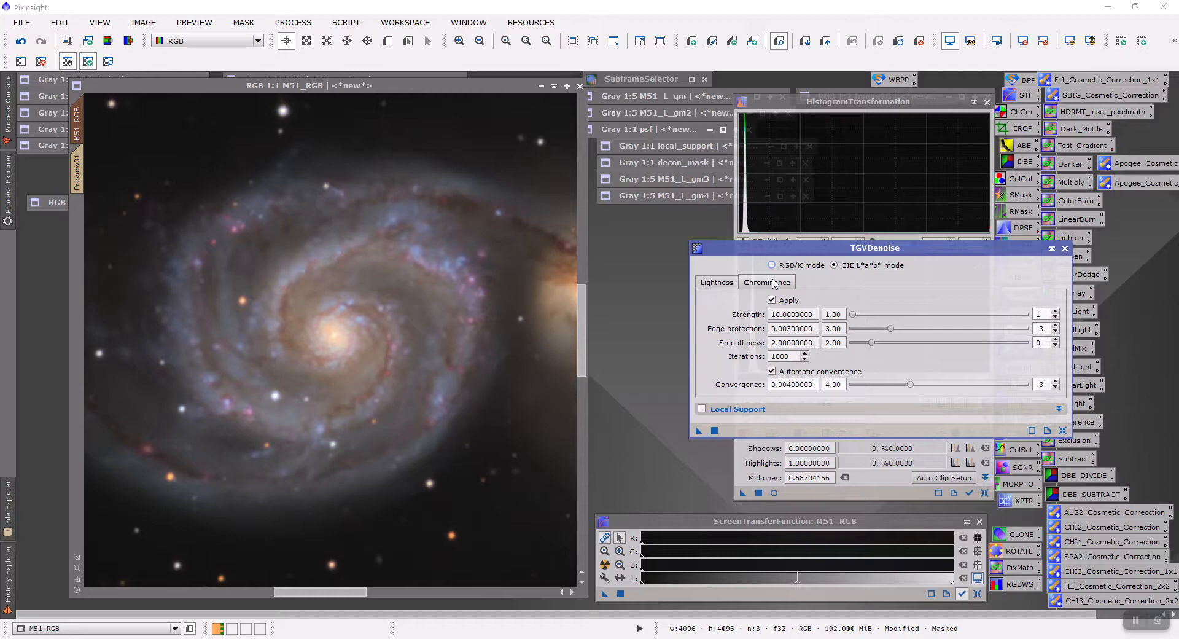
{"action": "left_click", "coordinate": [698, 431]}
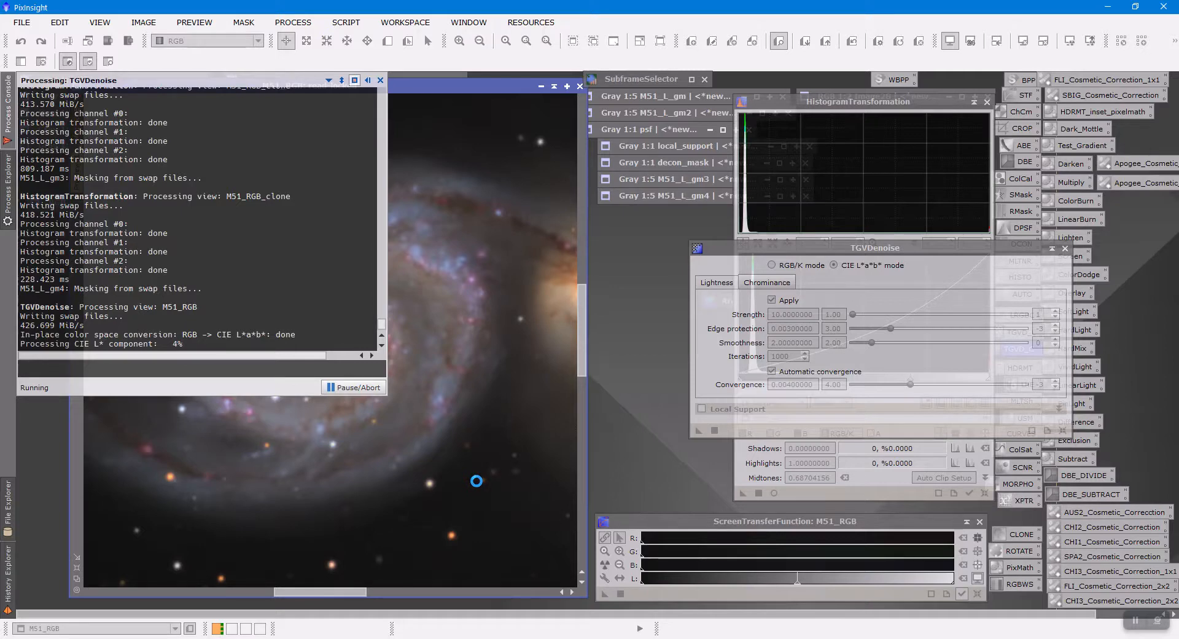
{"action": "left_click", "coordinate": [1137, 620]}
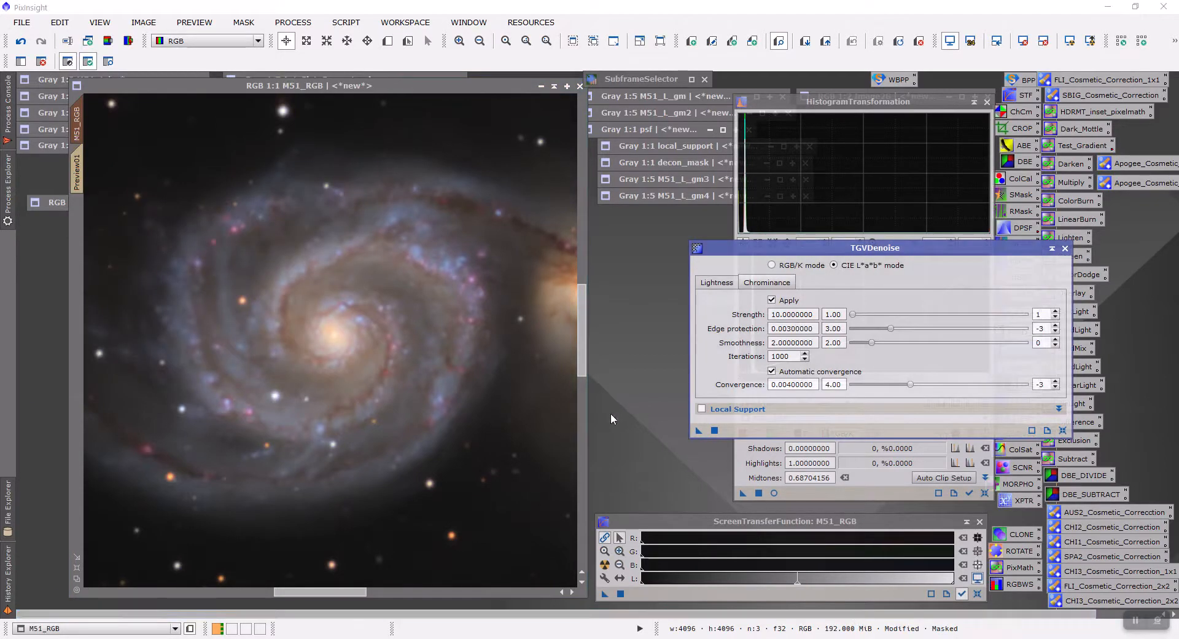
{"action": "left_click", "coordinate": [9, 135]}
{"action": "left_click", "coordinate": [1065, 249]}
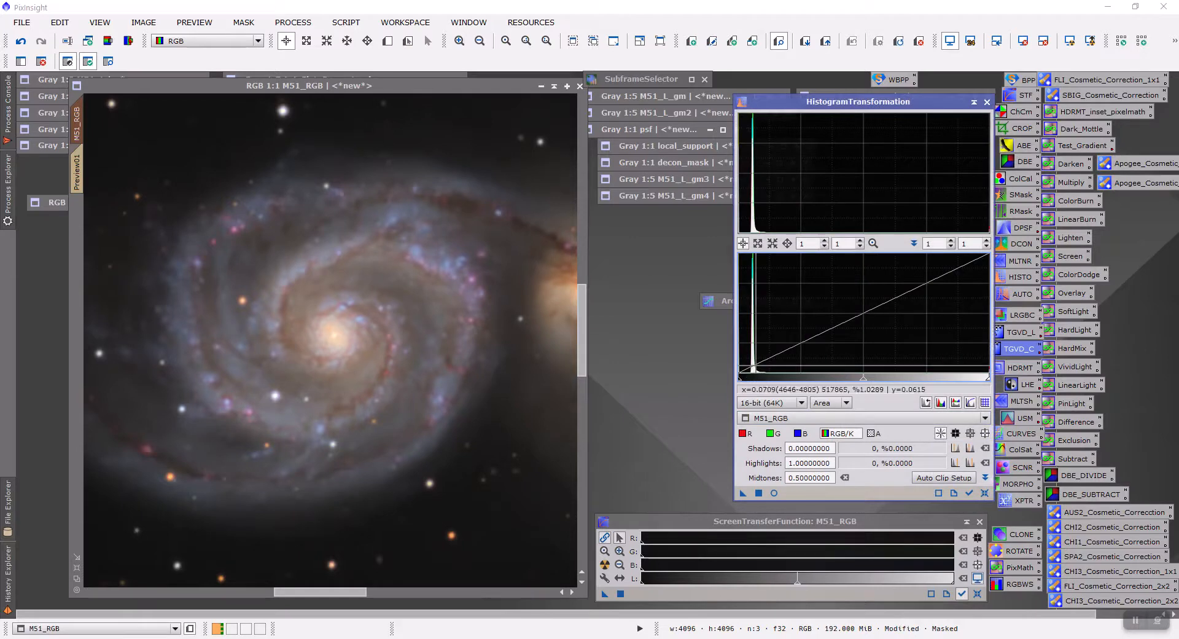
Raise the HistogramTransformation shadows to 0.01711491, apply it to the background of M51_RGB and reset the tool.
{"action": "left_click_drag", "start_coordinate": [740, 385], "coordinate": [742, 384]}
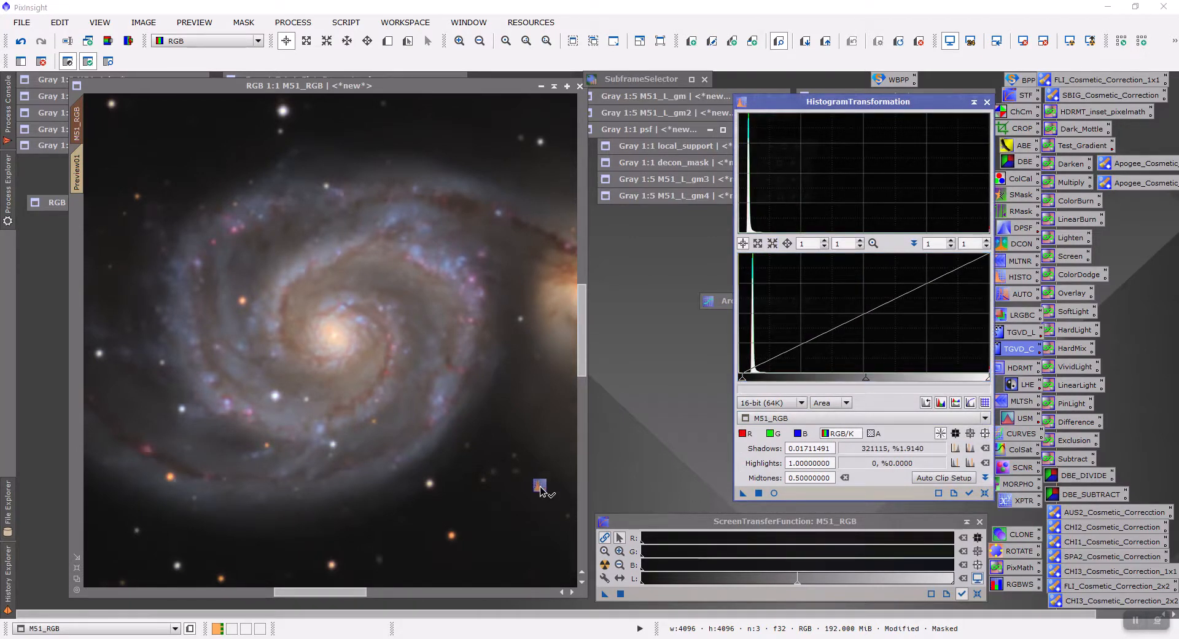
{"action": "left_click_drag", "start_coordinate": [539, 487], "coordinate": [539, 488]}
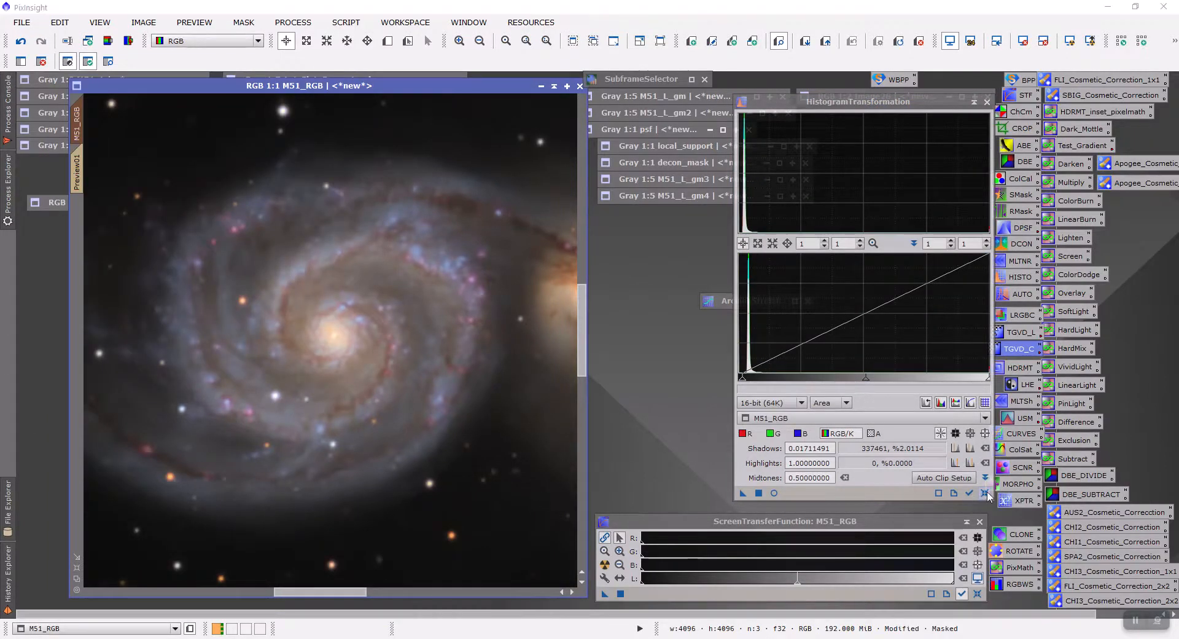
{"action": "left_click", "coordinate": [985, 494]}
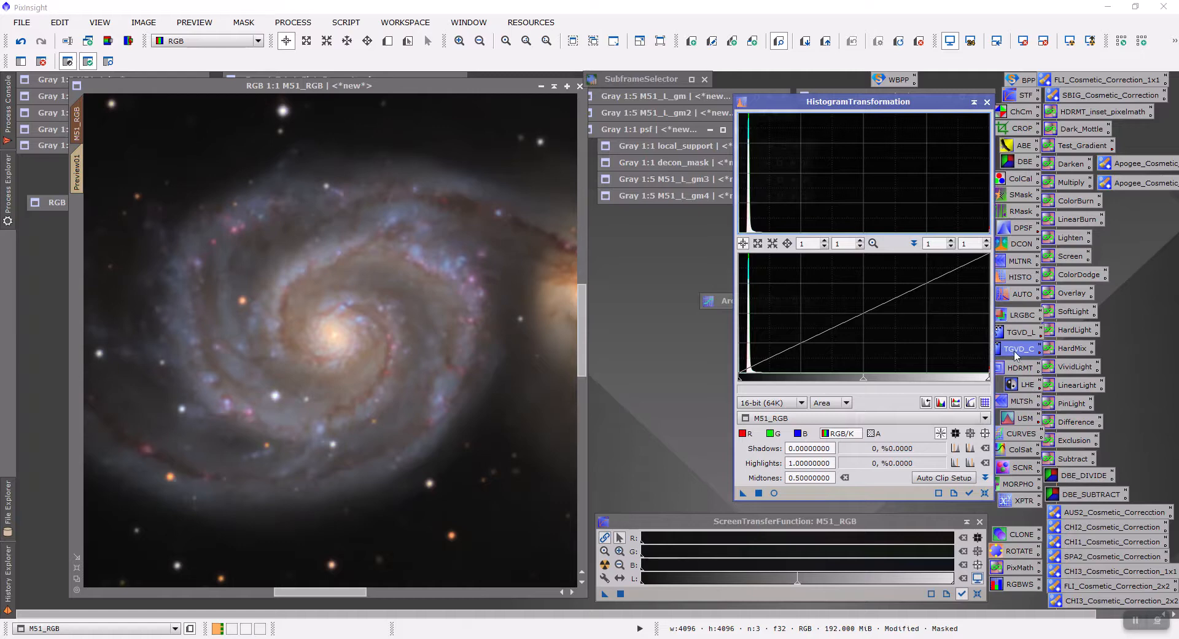
{"action": "left_click", "coordinate": [286, 22]}
{"action": "mouse_move", "coordinate": [393, 13]}
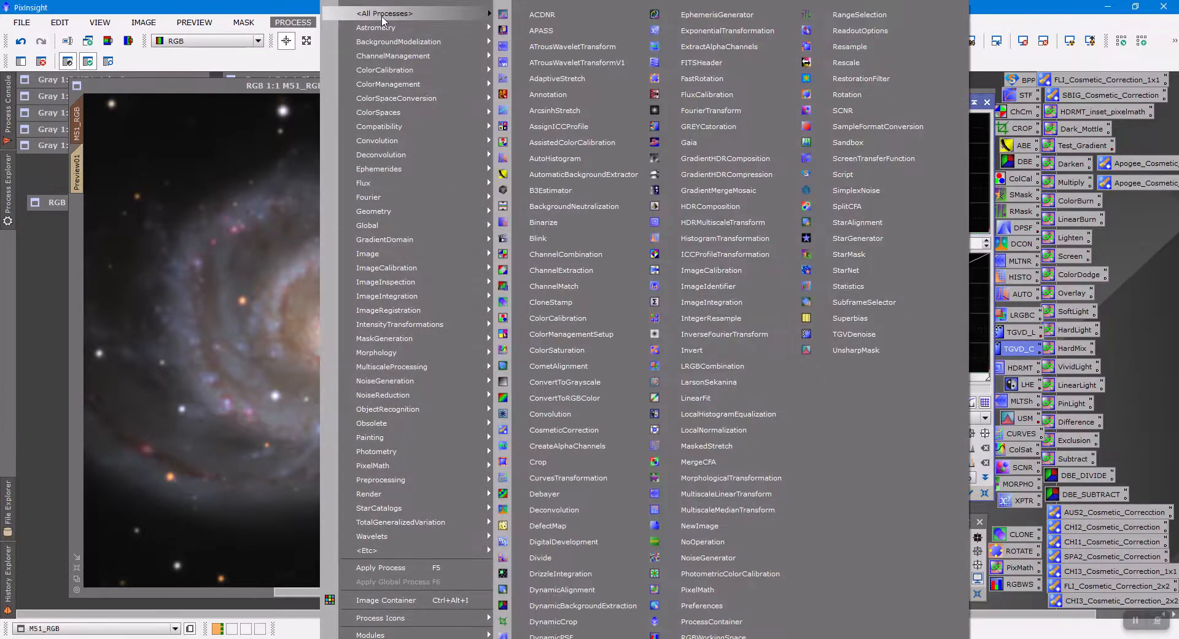
{"action": "left_click", "coordinate": [555, 479]}
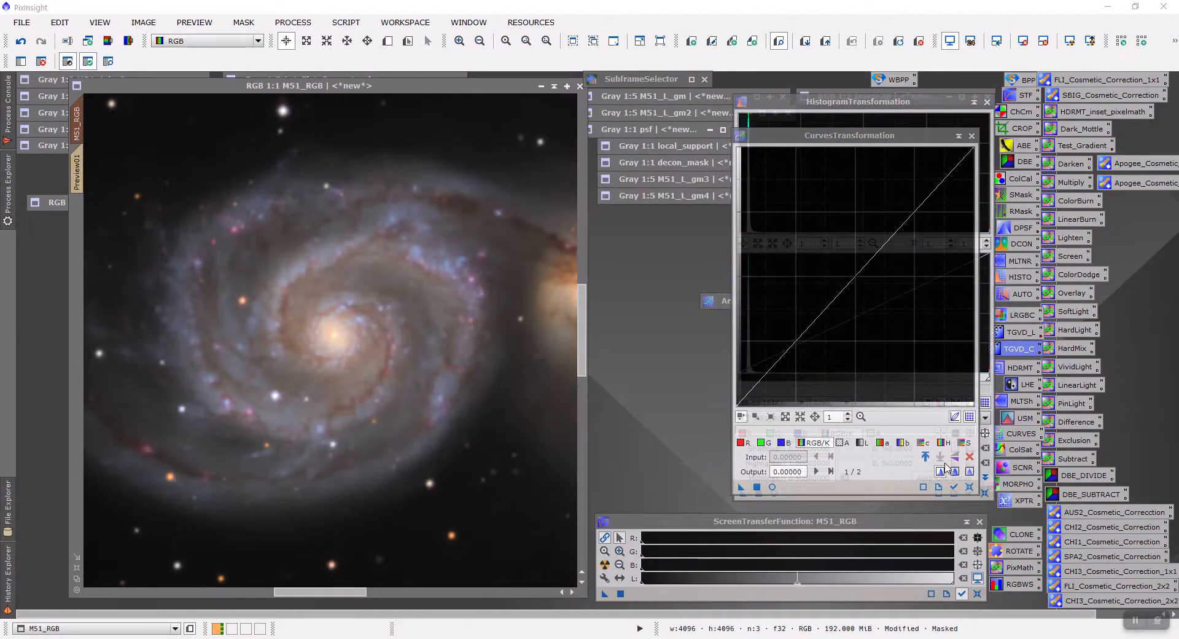
{"action": "left_click", "coordinate": [972, 136]}
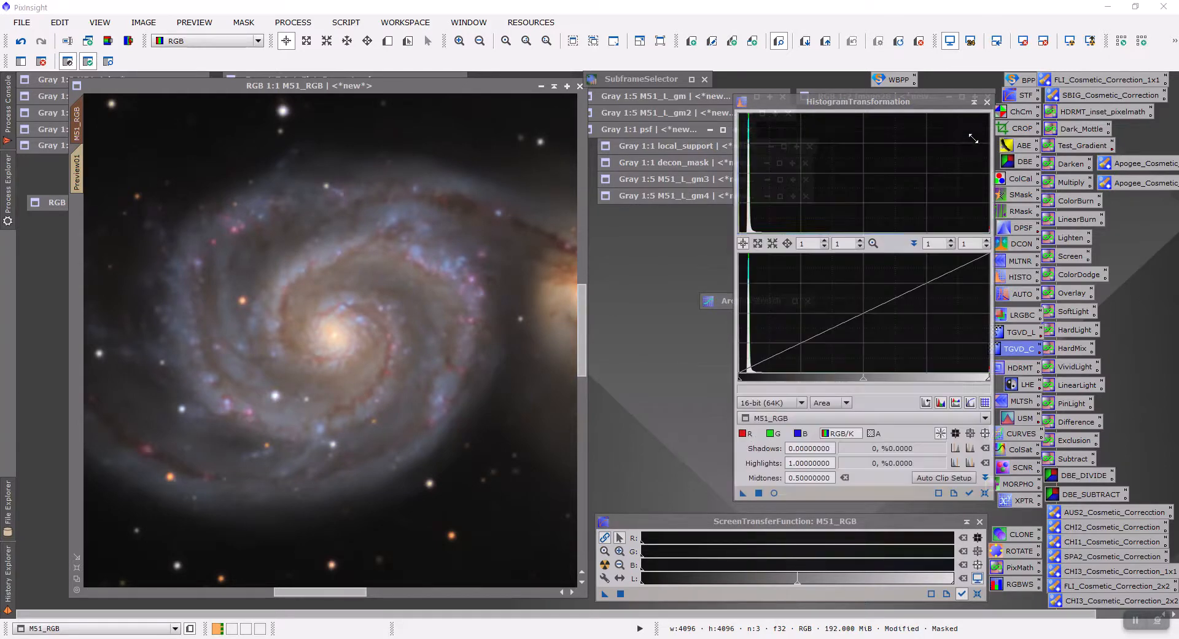
Load the saved CURVES preset in CurvesTransformation and display its saturation curve.
{"action": "double_click", "coordinate": [1015, 435]}
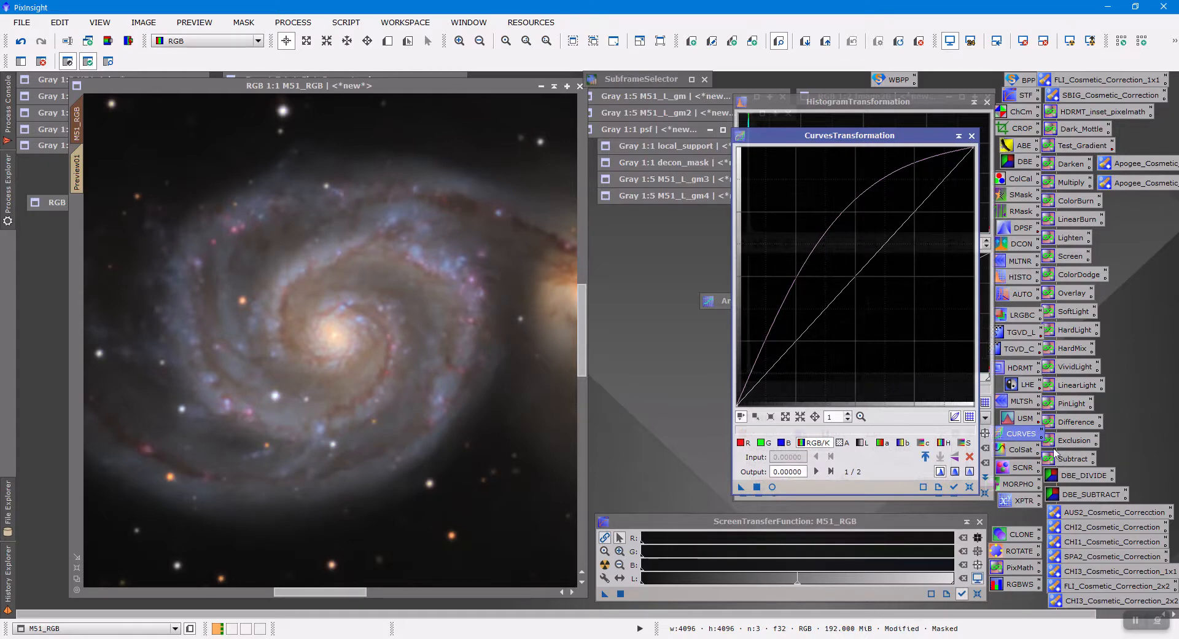
{"action": "left_click", "coordinate": [966, 443]}
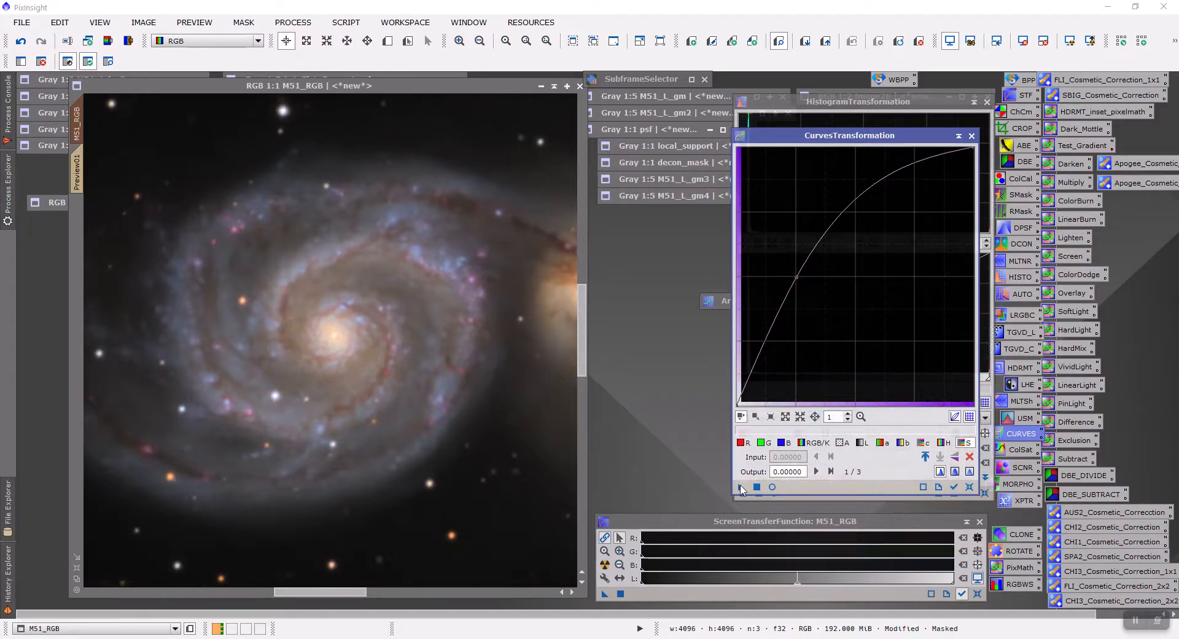
{"action": "left_click_drag", "start_coordinate": [742, 488], "coordinate": [668, 461]}
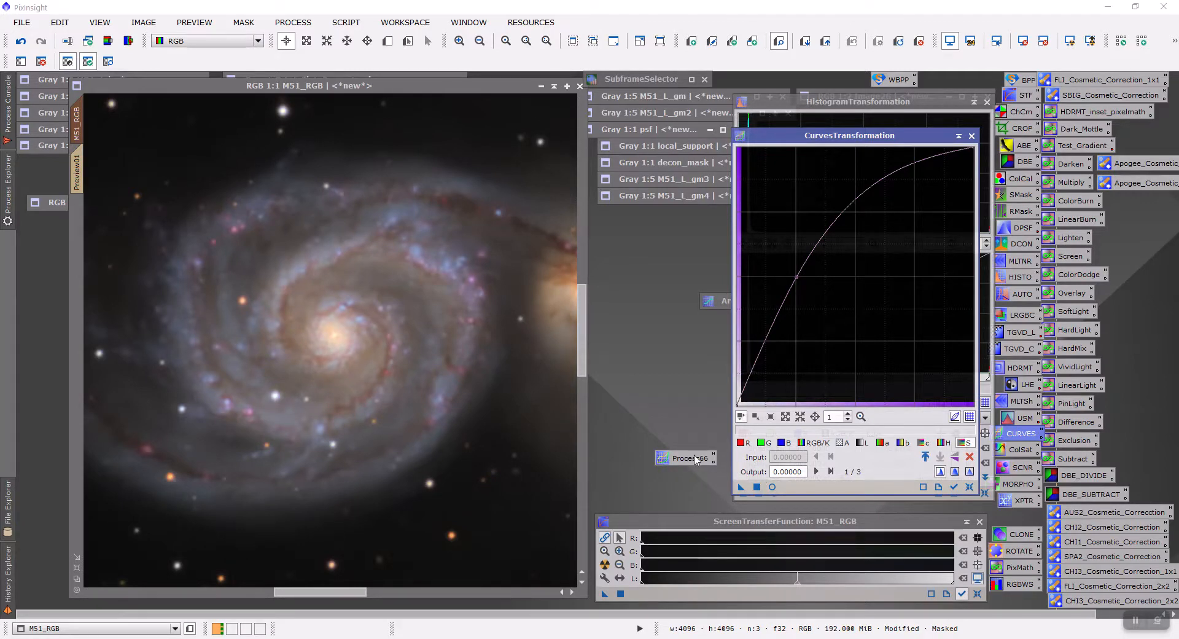
{"action": "left_click", "coordinate": [674, 460]}
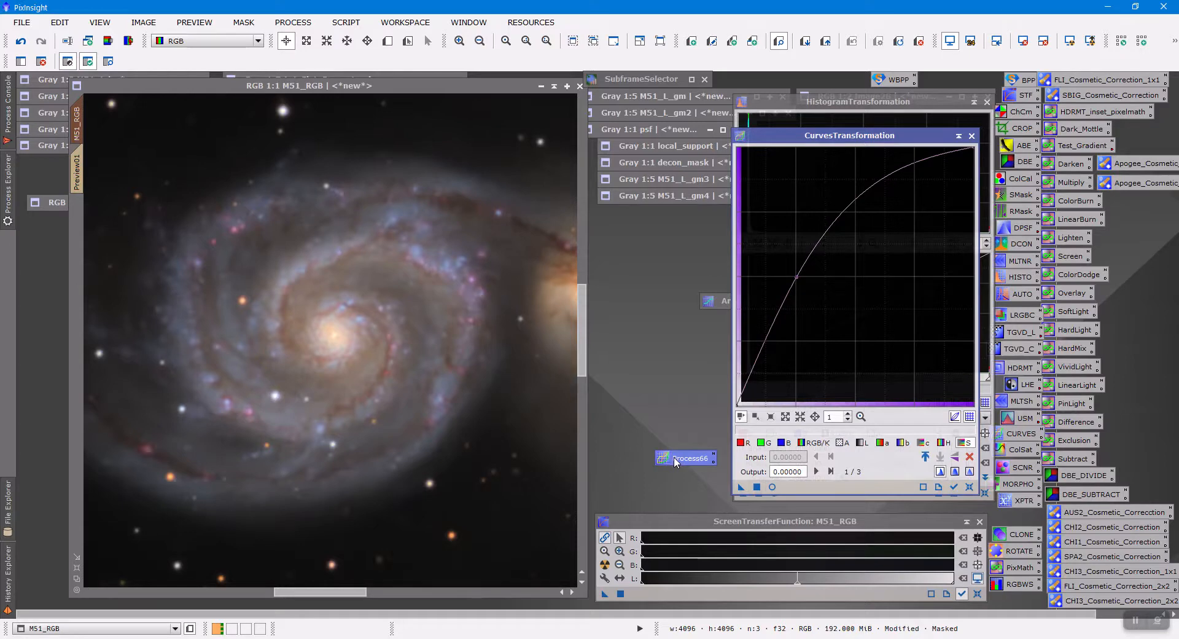
{"action": "right_click", "coordinate": [673, 460]}
{"action": "left_click", "coordinate": [739, 417]}
Undo a saturation curve tried on the masked M51_RGB and remove the mask from the image.
{"action": "left_click", "coordinate": [742, 486]}
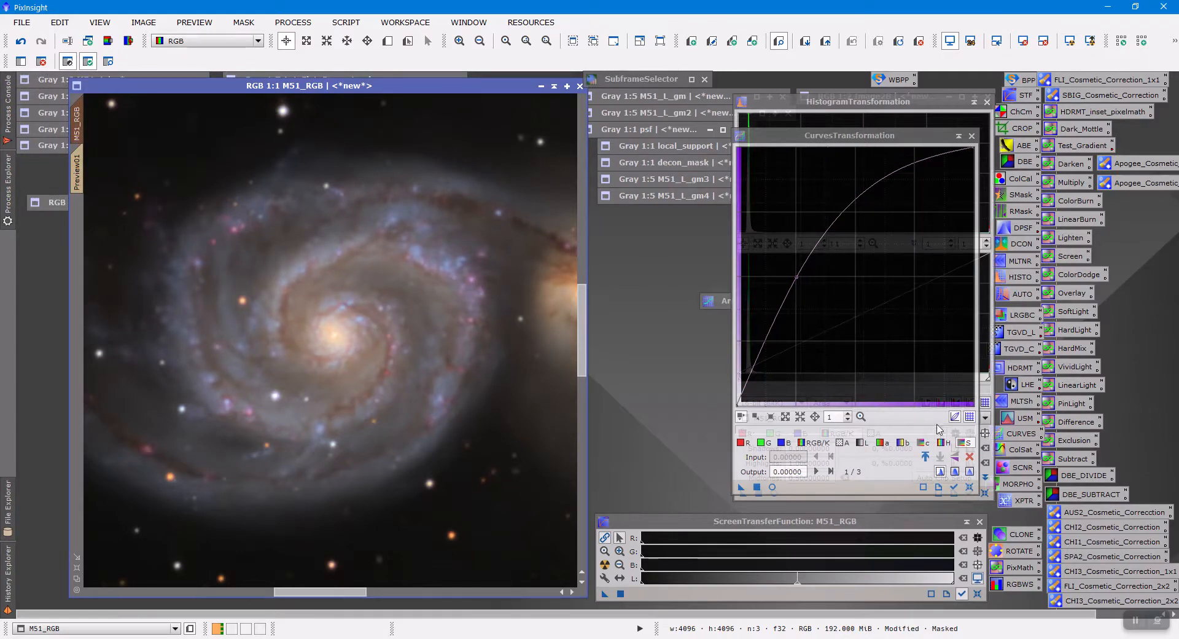
{"action": "left_click", "coordinate": [21, 41]}
{"action": "left_click", "coordinate": [243, 22]}
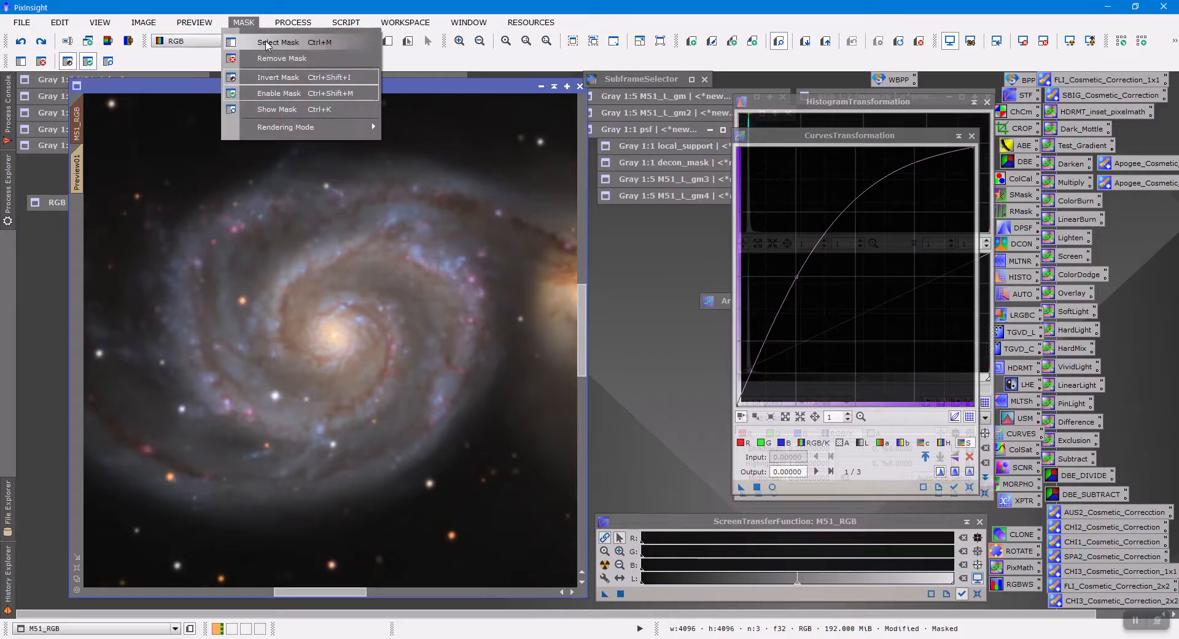
{"action": "left_click", "coordinate": [280, 63]}
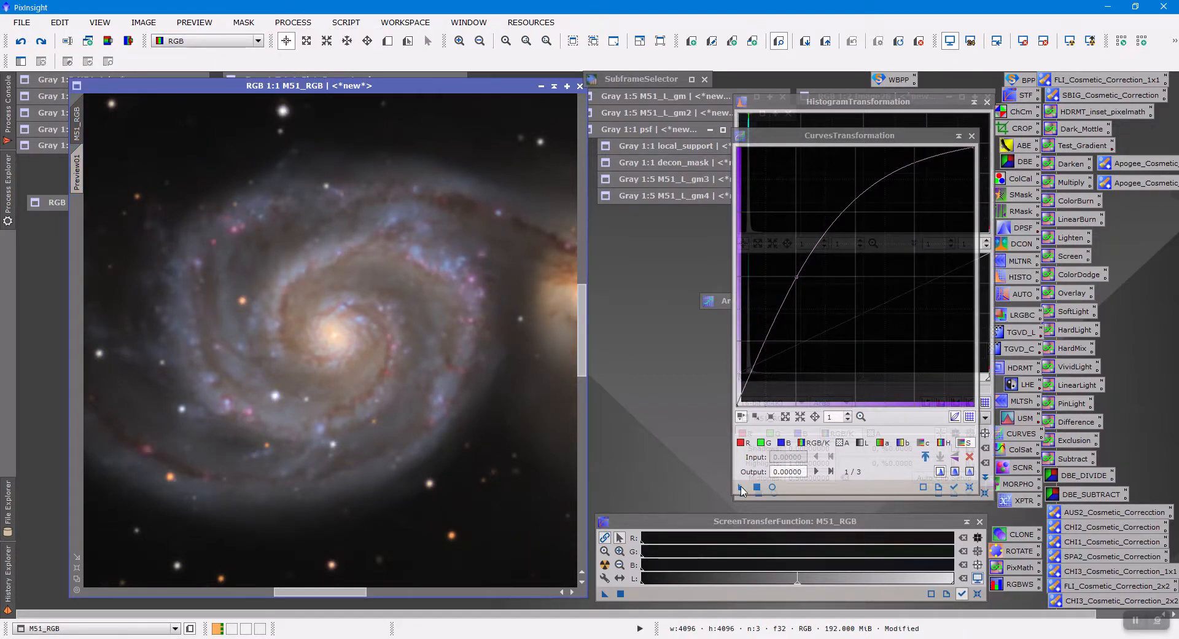
Try the strong preset saturation curve on the unmasked M51_RGB and undo it.
{"action": "left_click", "coordinate": [739, 488]}
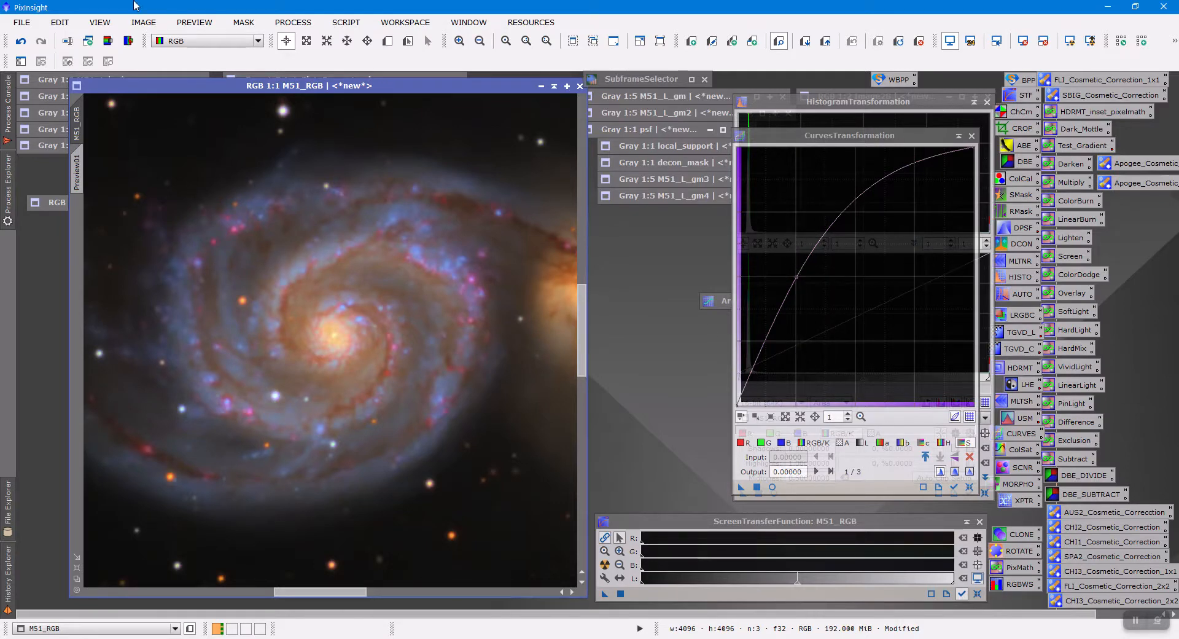
{"action": "left_click", "coordinate": [21, 40]}
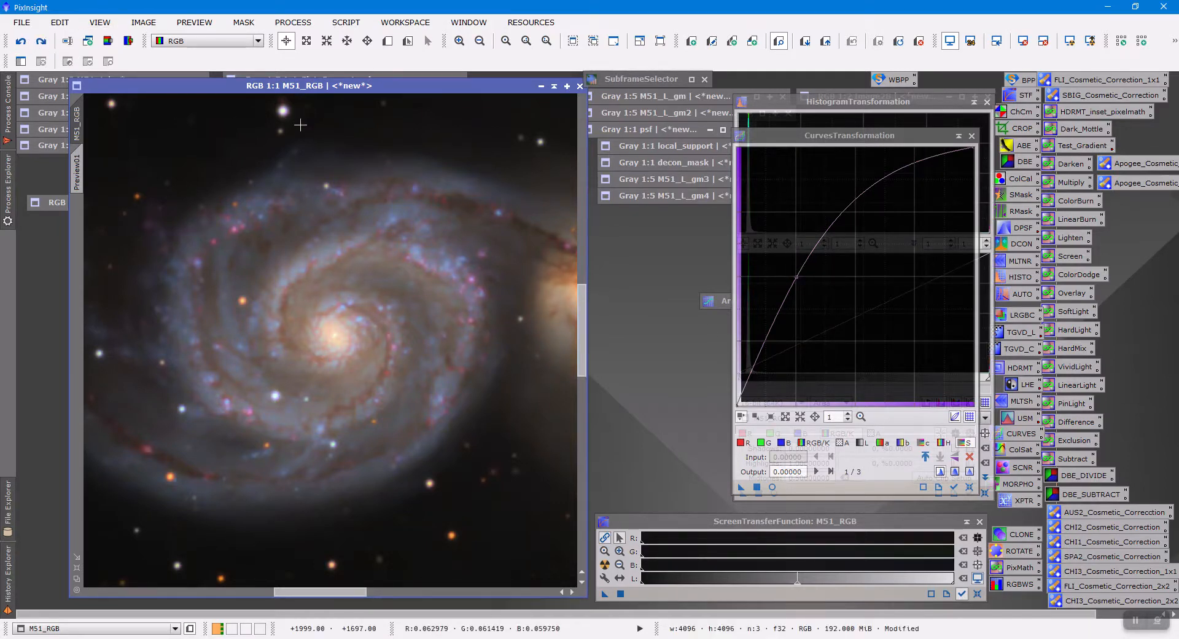
Flatten the saturation curve to input 0.35142, output 0.45024, apply it to M51_RGB, compare before and after, and close CurvesTransformation.
{"action": "left_click_drag", "start_coordinate": [796, 277], "coordinate": [820, 288]}
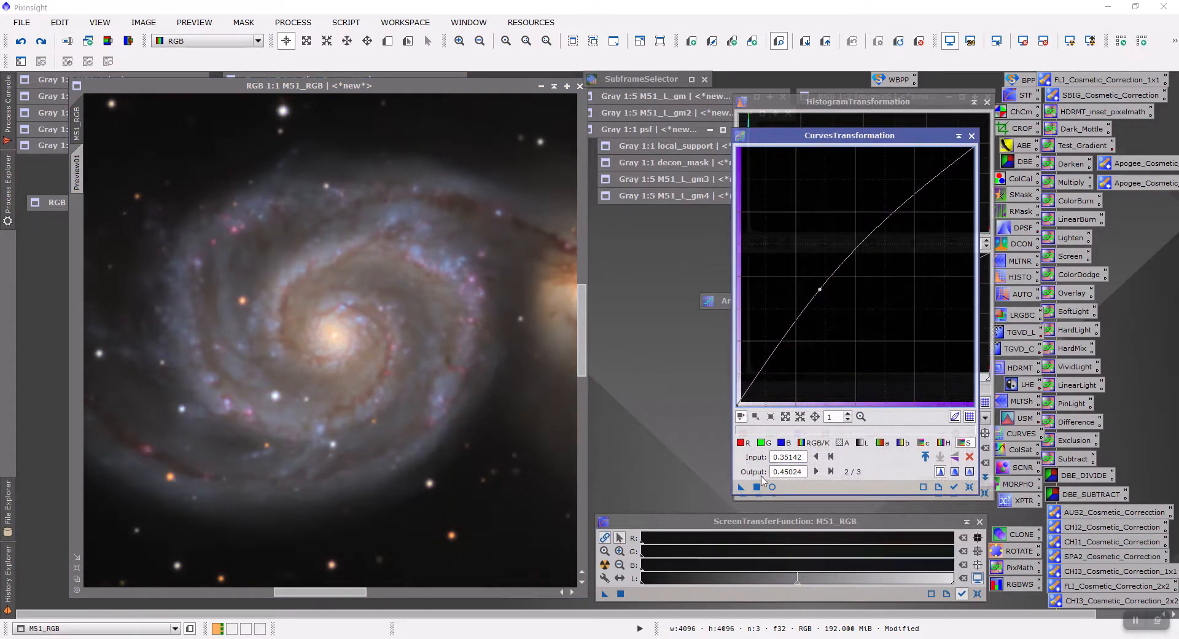
{"action": "left_click_drag", "start_coordinate": [741, 487], "coordinate": [489, 400]}
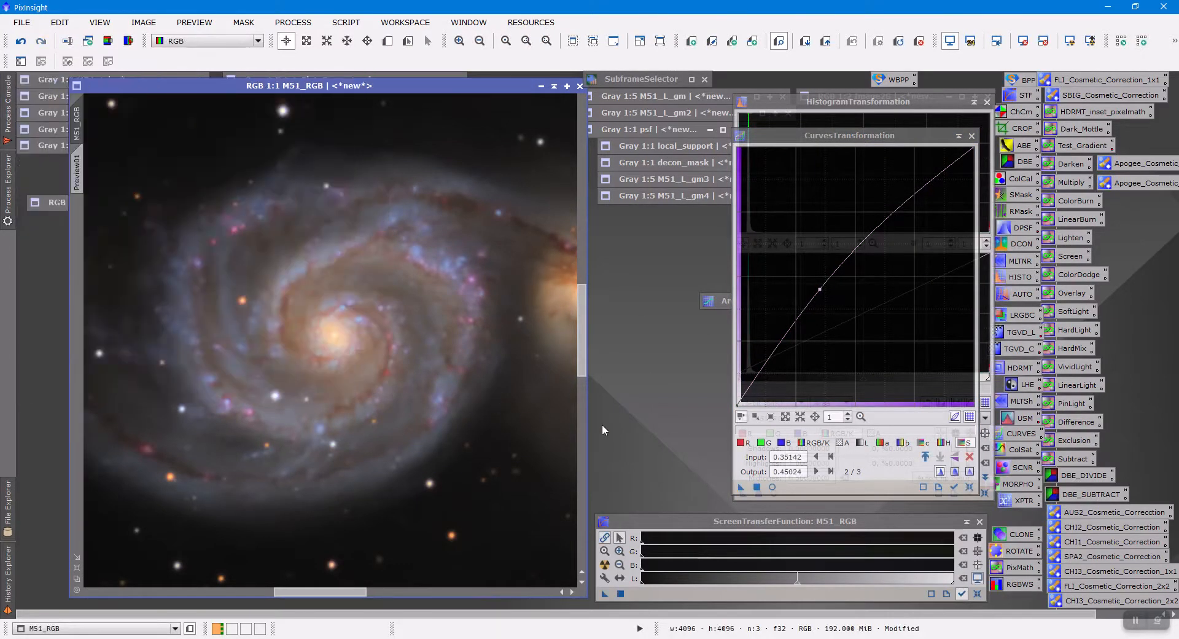
{"action": "left_click", "coordinate": [20, 42]}
{"action": "left_click", "coordinate": [42, 41]}
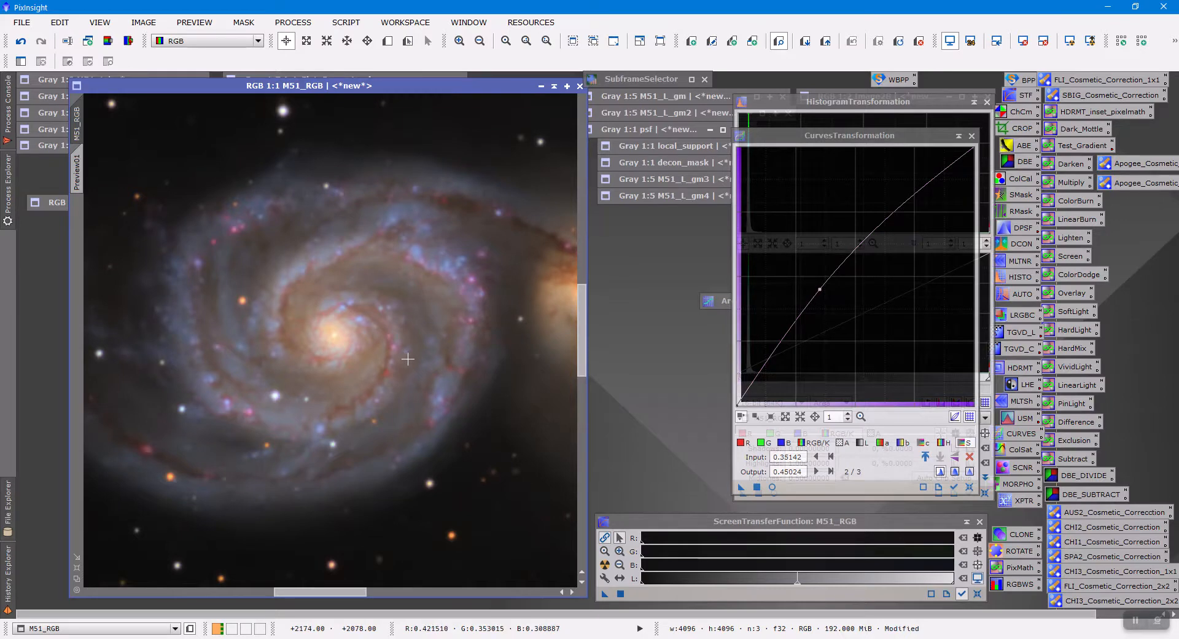
{"action": "left_click", "coordinate": [972, 135]}
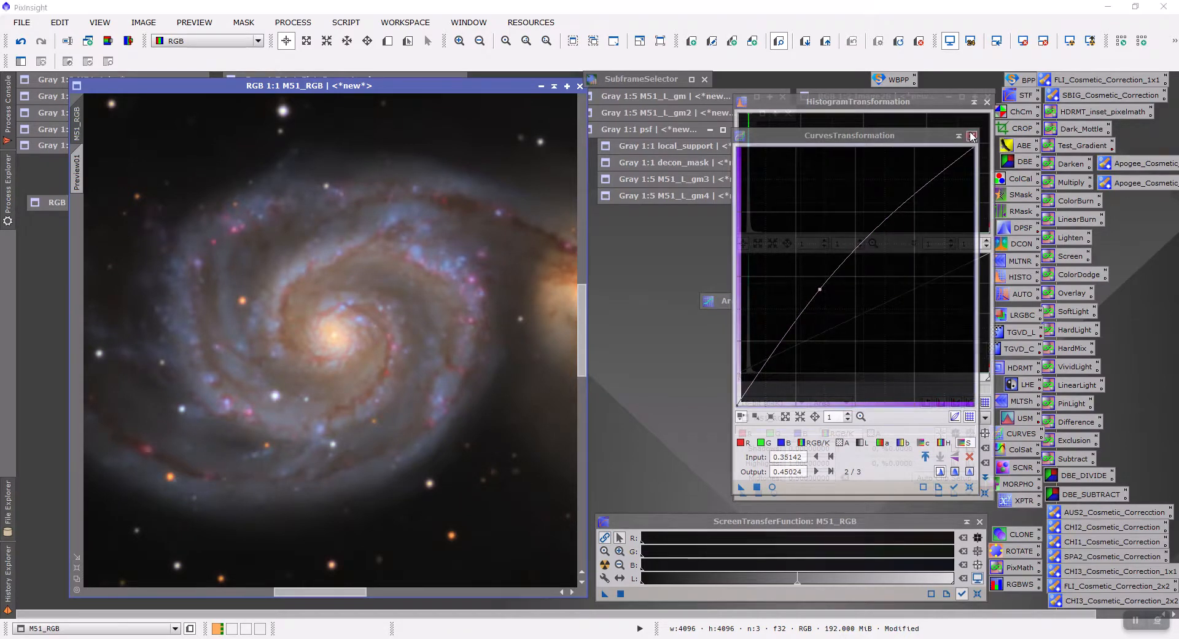
Remove green from M51_RGB using SCNR with Average Neutral protection and amount 1.00, and close the tool.
{"action": "double_click", "coordinate": [1016, 470]}
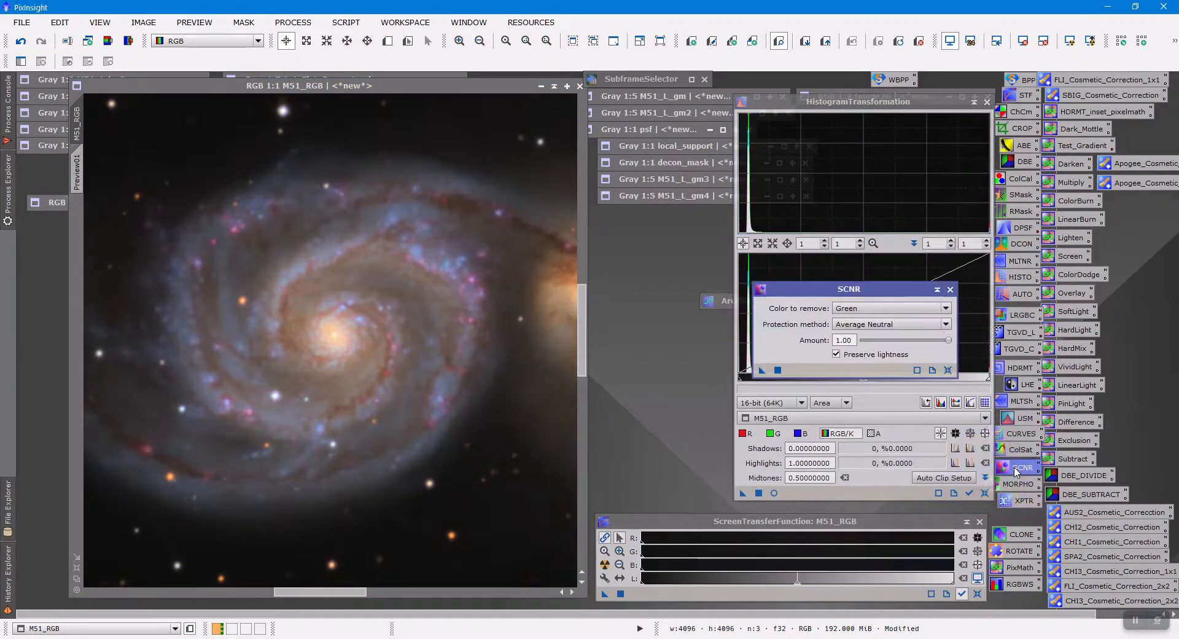
{"action": "left_click", "coordinate": [761, 371]}
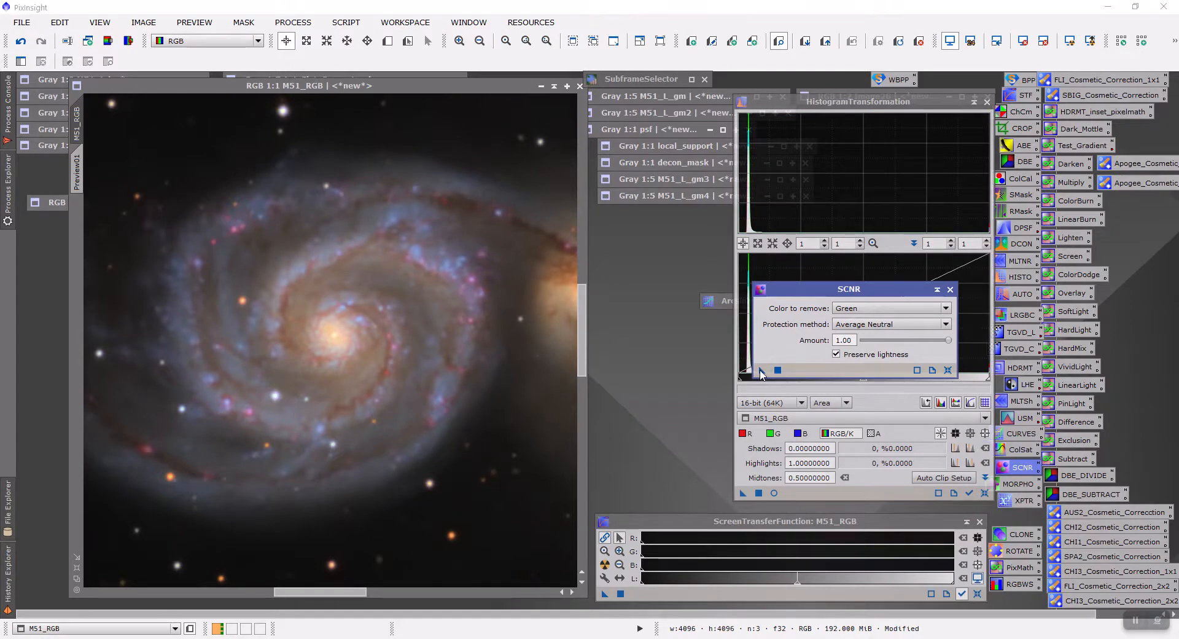
{"action": "left_click_drag", "start_coordinate": [531, 351], "coordinate": [510, 390]}
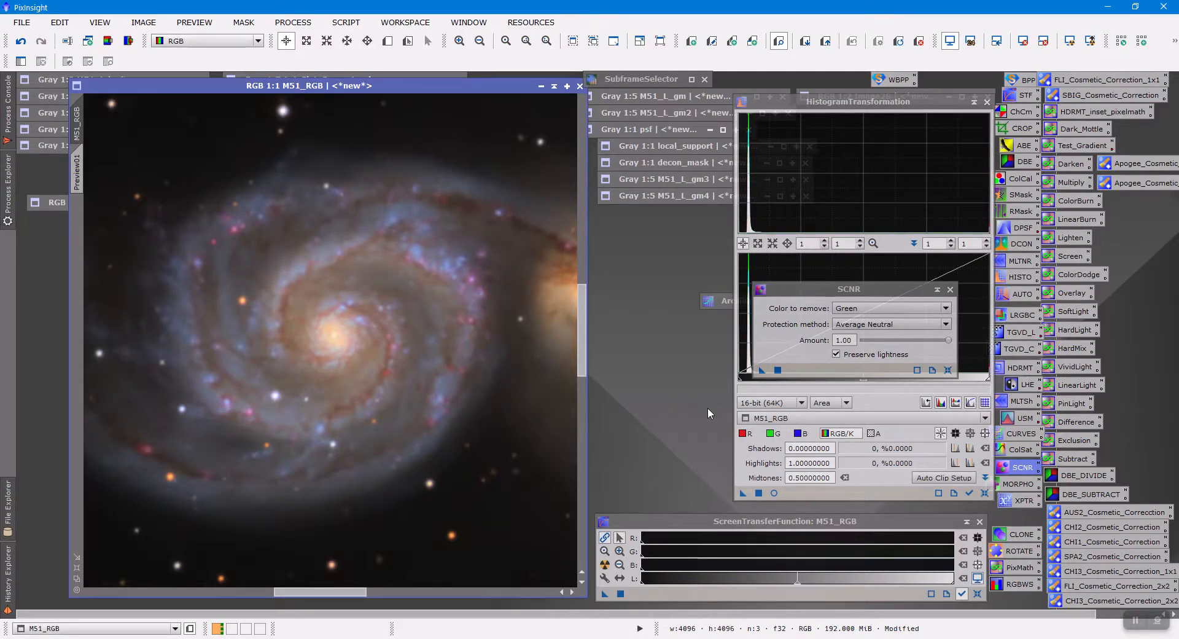
{"action": "left_click", "coordinate": [950, 288]}
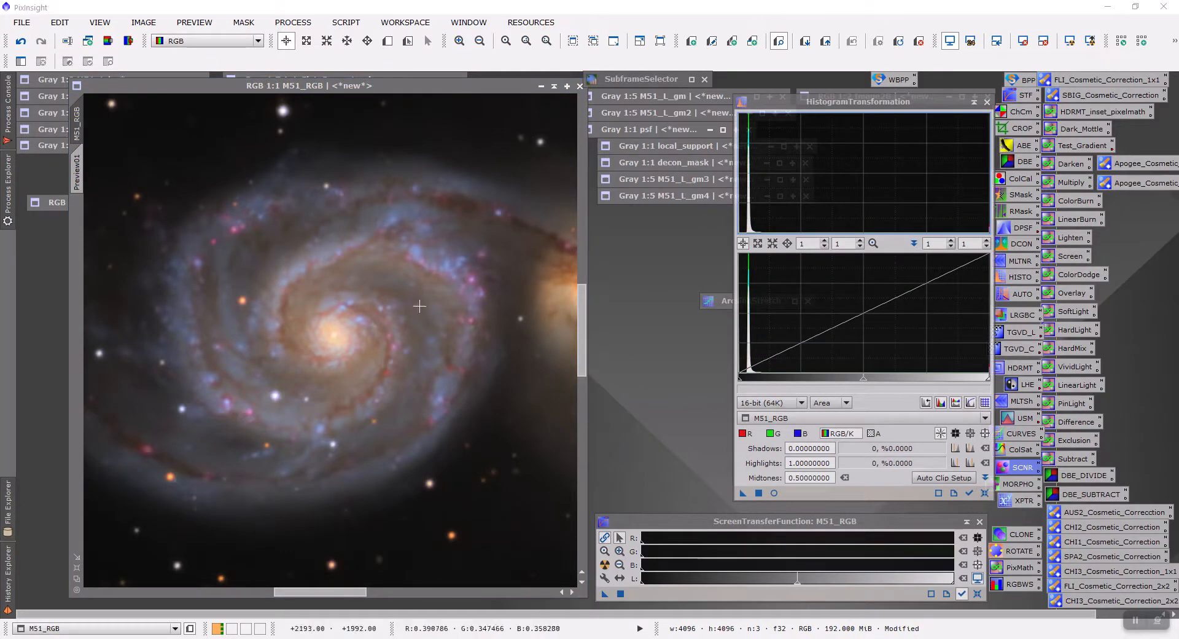
Save M51_RGB as M51_RGB.tif in 16-bit unsigned integer format with no compression.
{"action": "left_click", "coordinate": [89, 546]}
{"action": "scroll", "coordinate": [190, 443], "scroll_direction": "down", "scroll_amount": 3}
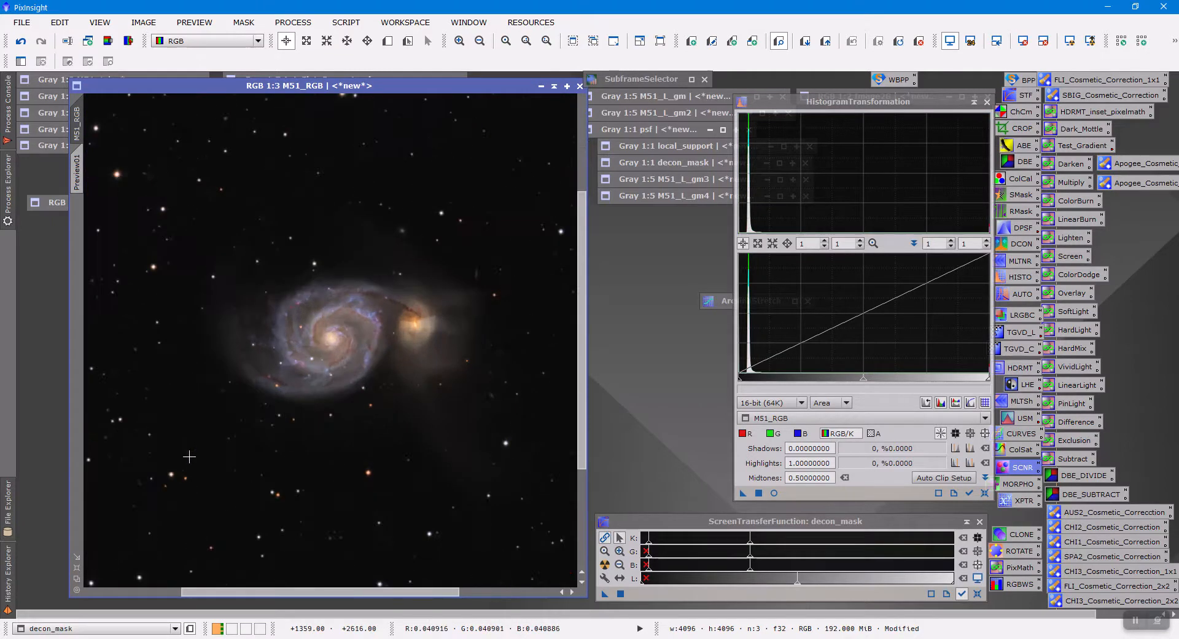
{"action": "scroll", "coordinate": [190, 454], "scroll_direction": "up", "scroll_amount": 2}
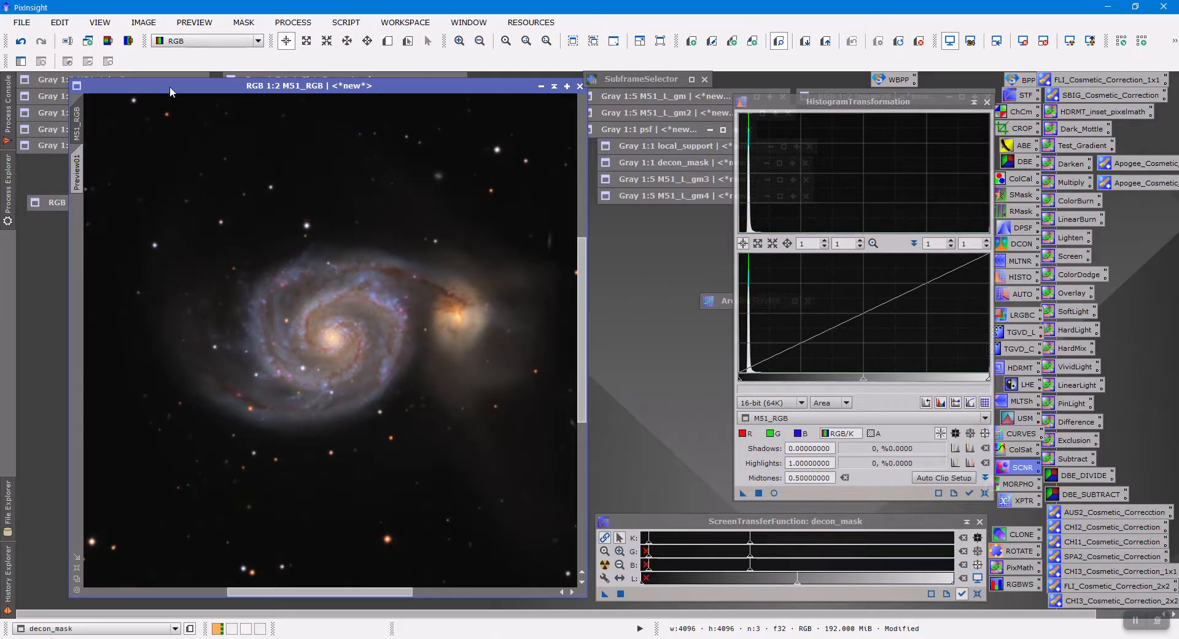
{"action": "left_click", "coordinate": [22, 22]}
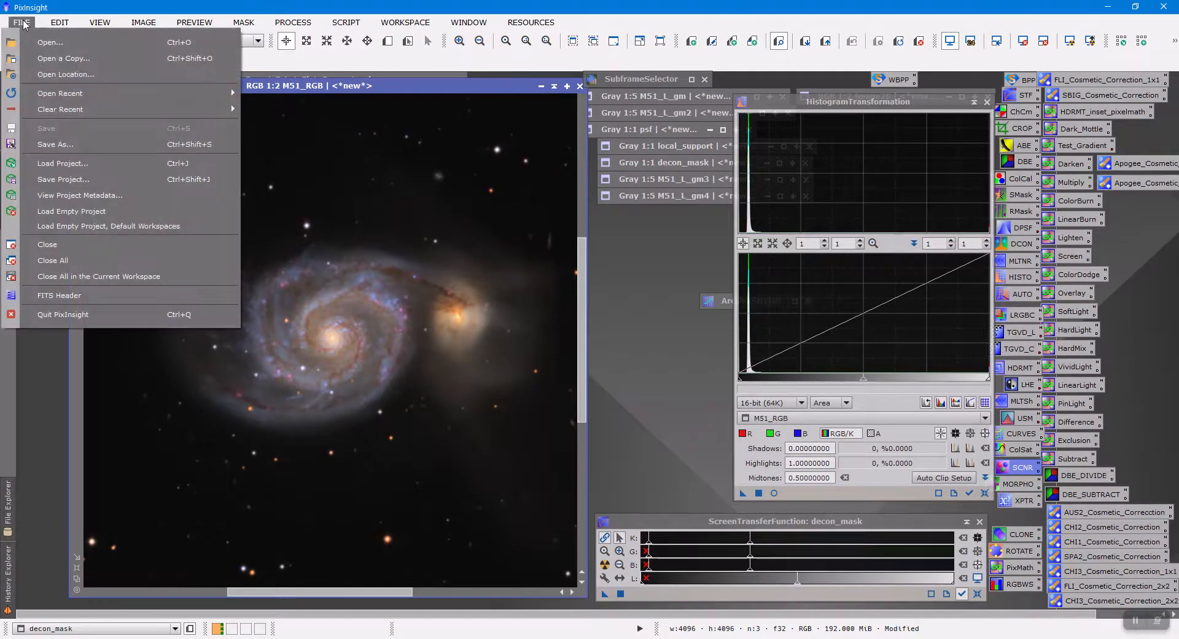
{"action": "left_click", "coordinate": [86, 140]}
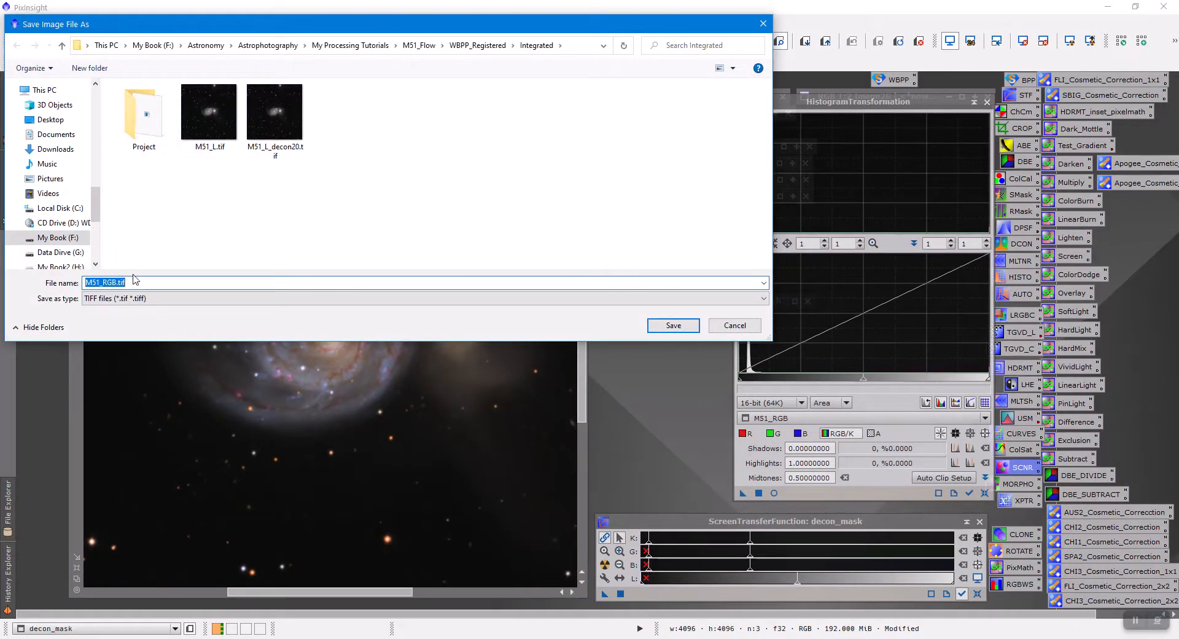
{"action": "left_click", "coordinate": [678, 324]}
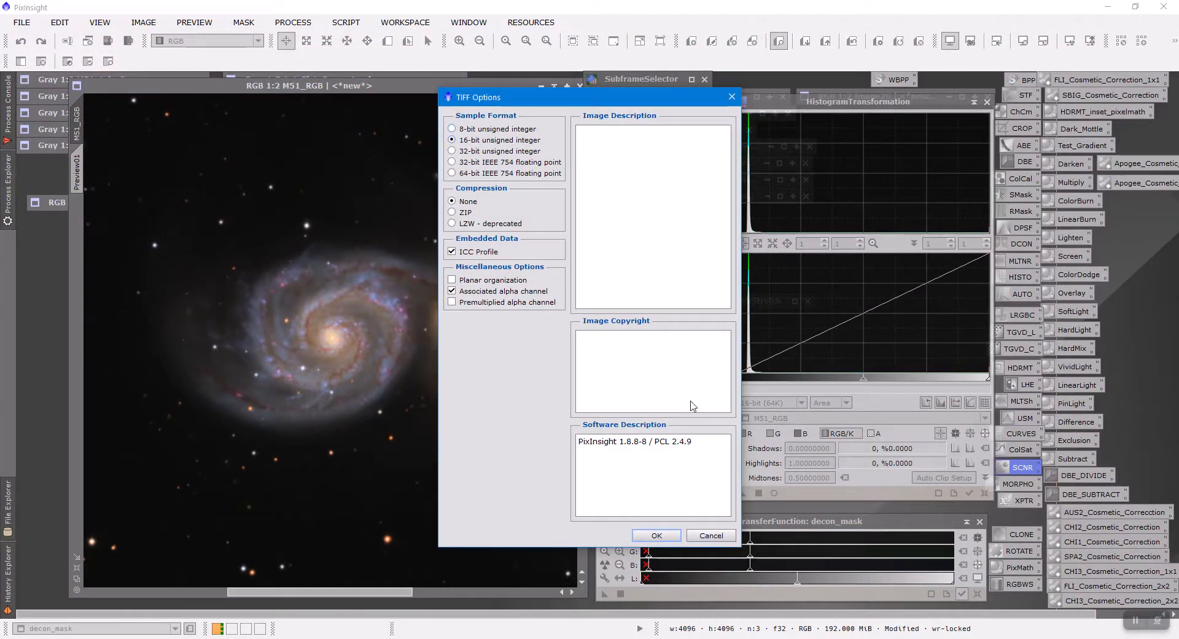
{"action": "left_click", "coordinate": [656, 535]}
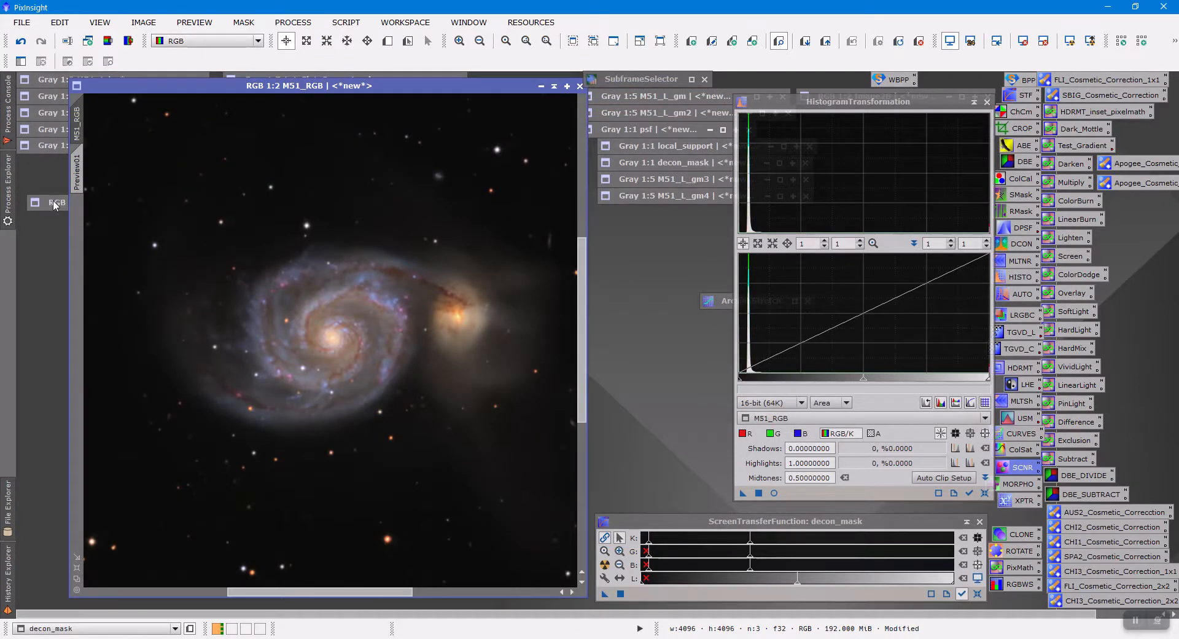
Restore M51_RGB_clone, remove its mask, and apply the preset CurvesTransformation saturation curve to it.
{"action": "left_click_drag", "start_coordinate": [53, 201], "coordinate": [52, 201]}
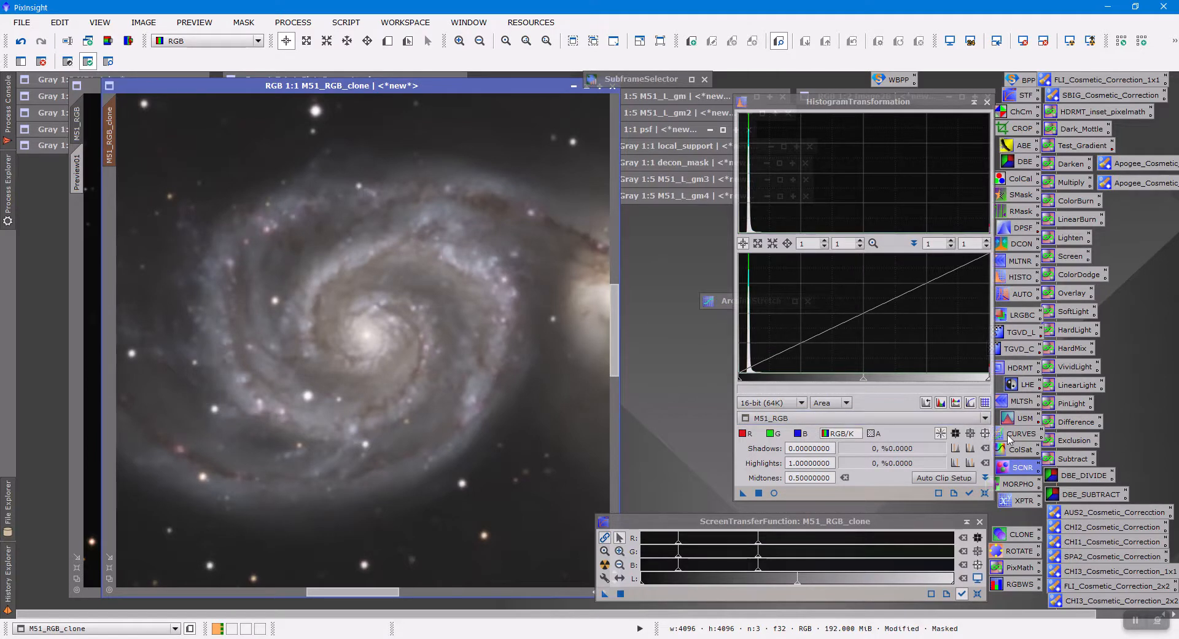
{"action": "double_click", "coordinate": [1010, 436]}
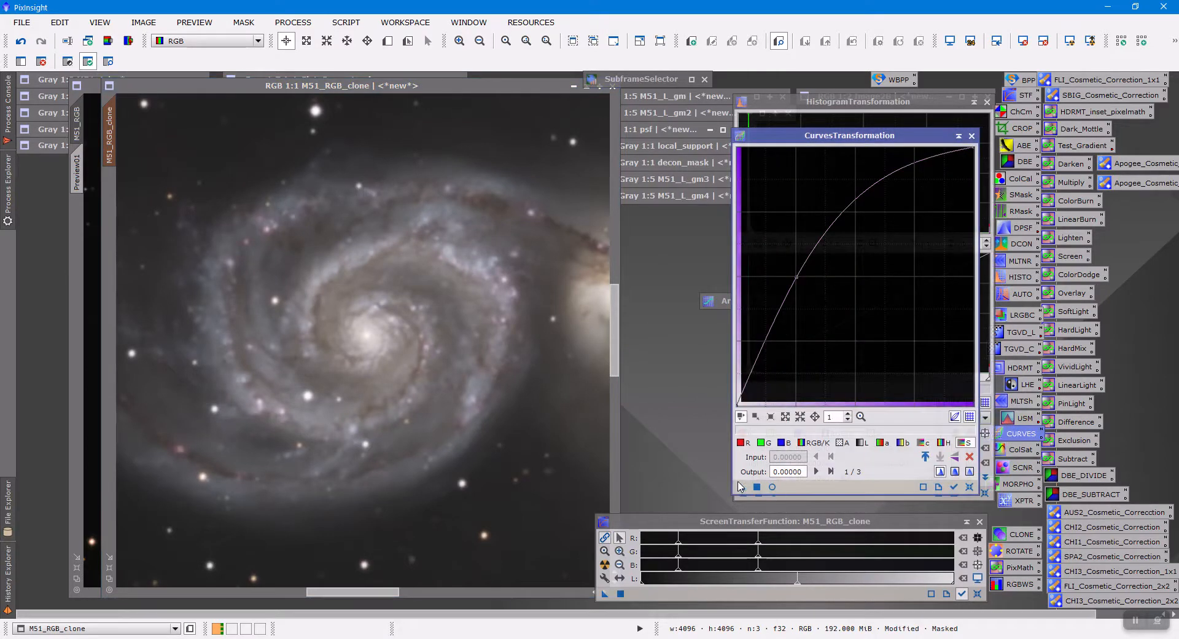
{"action": "left_click_drag", "start_coordinate": [740, 486], "coordinate": [546, 451]}
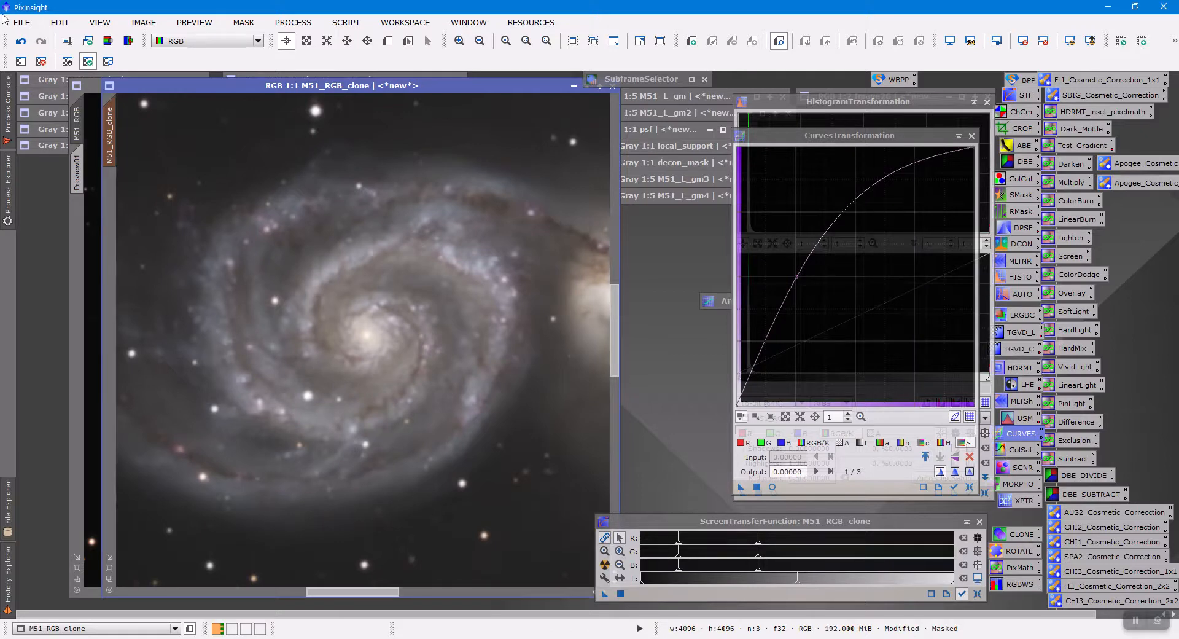
{"action": "left_click", "coordinate": [243, 22]}
{"action": "left_click", "coordinate": [262, 60]}
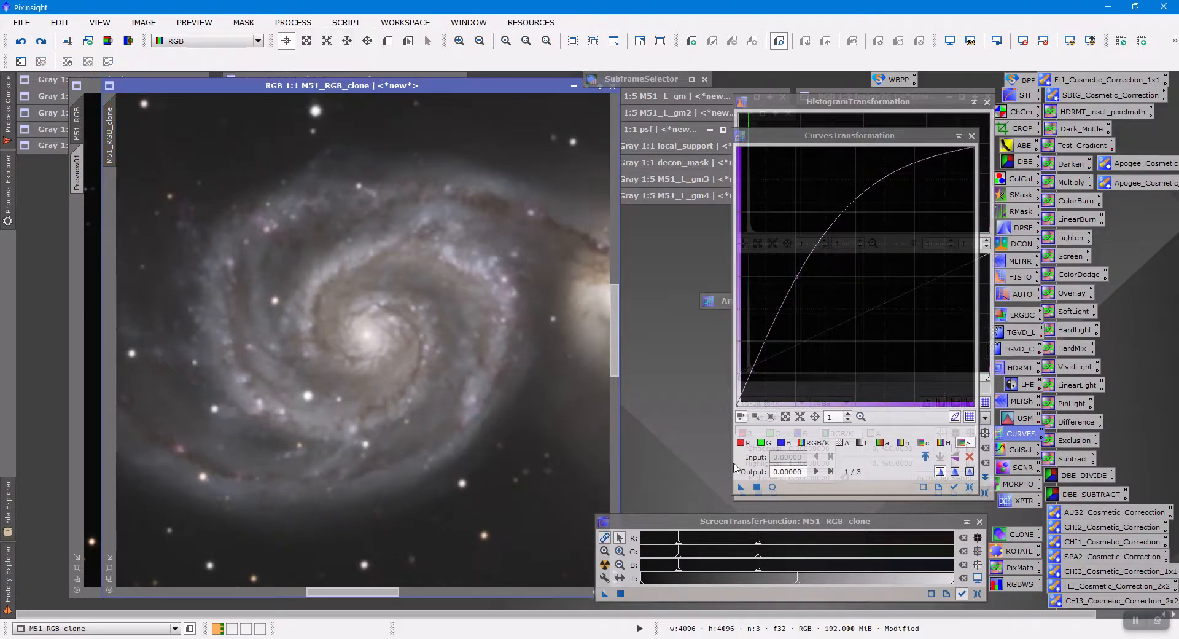
{"action": "left_click_drag", "start_coordinate": [740, 487], "coordinate": [535, 431]}
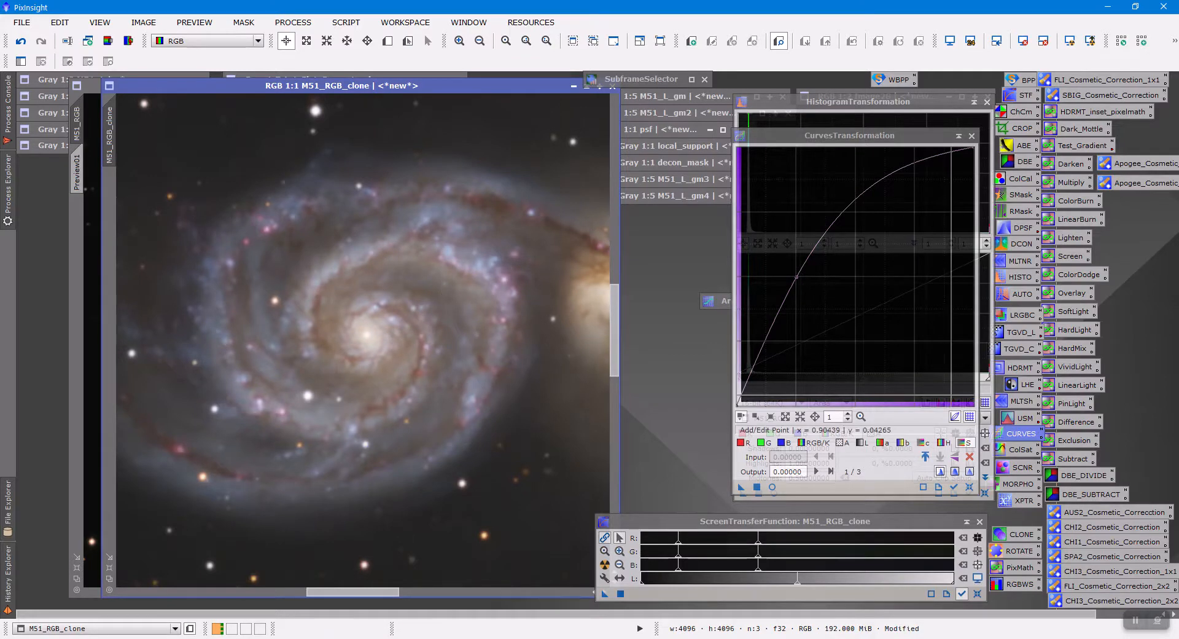
Apply ColorSaturation with a flat saturation of 0.26364 to M51_RGB_clone and close the tool.
{"action": "double_click", "coordinate": [1019, 450]}
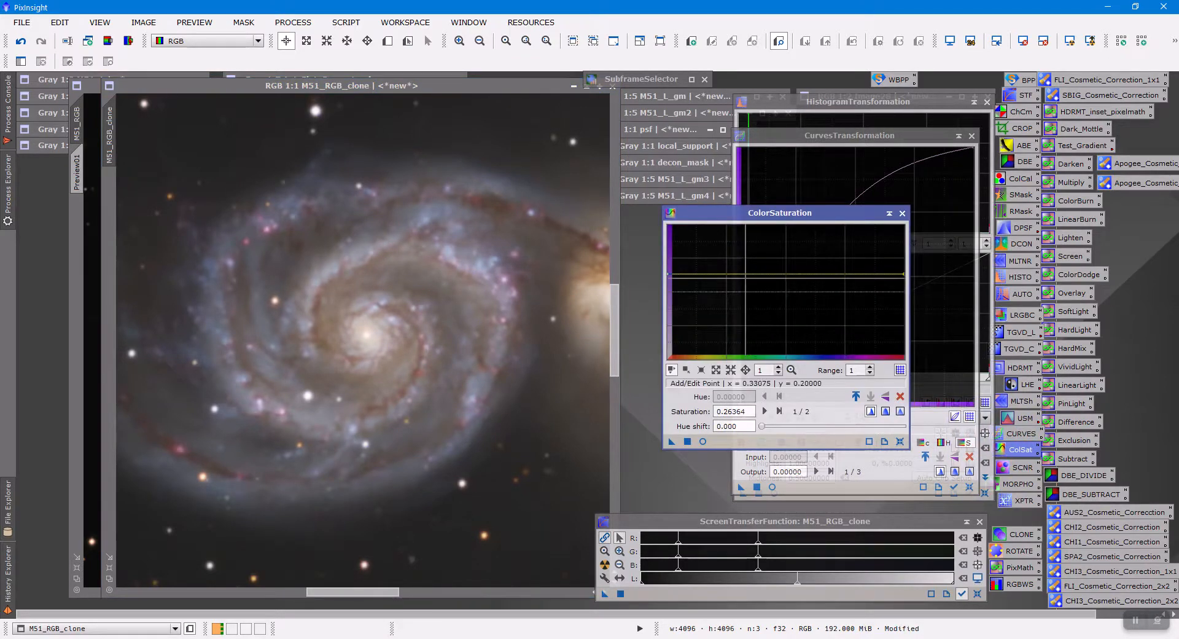
{"action": "left_click_drag", "start_coordinate": [674, 442], "coordinate": [556, 447]}
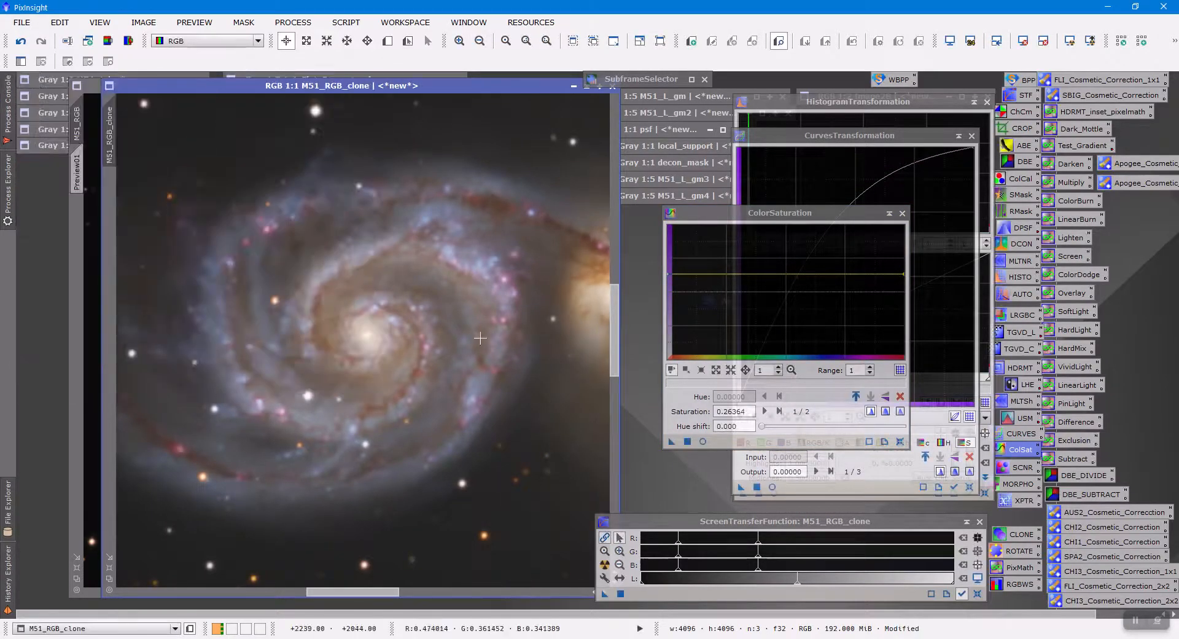
{"action": "left_click", "coordinate": [901, 214]}
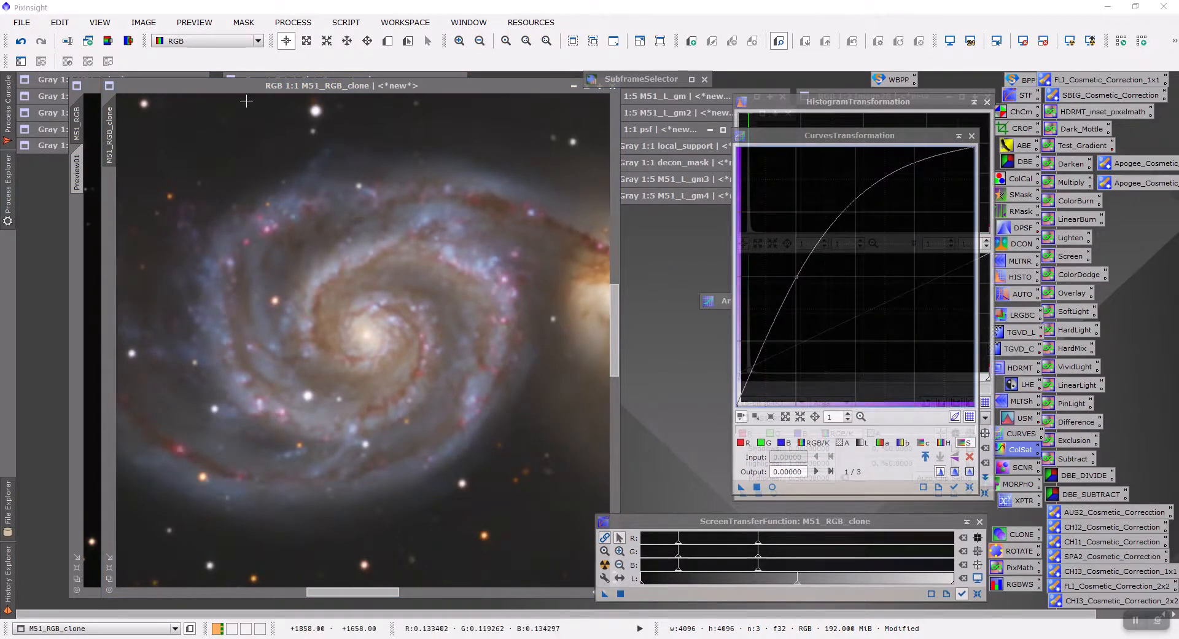
Align the M51_RGB_clone window over M51_RGB and switch between them to compare their color and core detail.
{"action": "left_click_drag", "start_coordinate": [263, 86], "coordinate": [344, 103]}
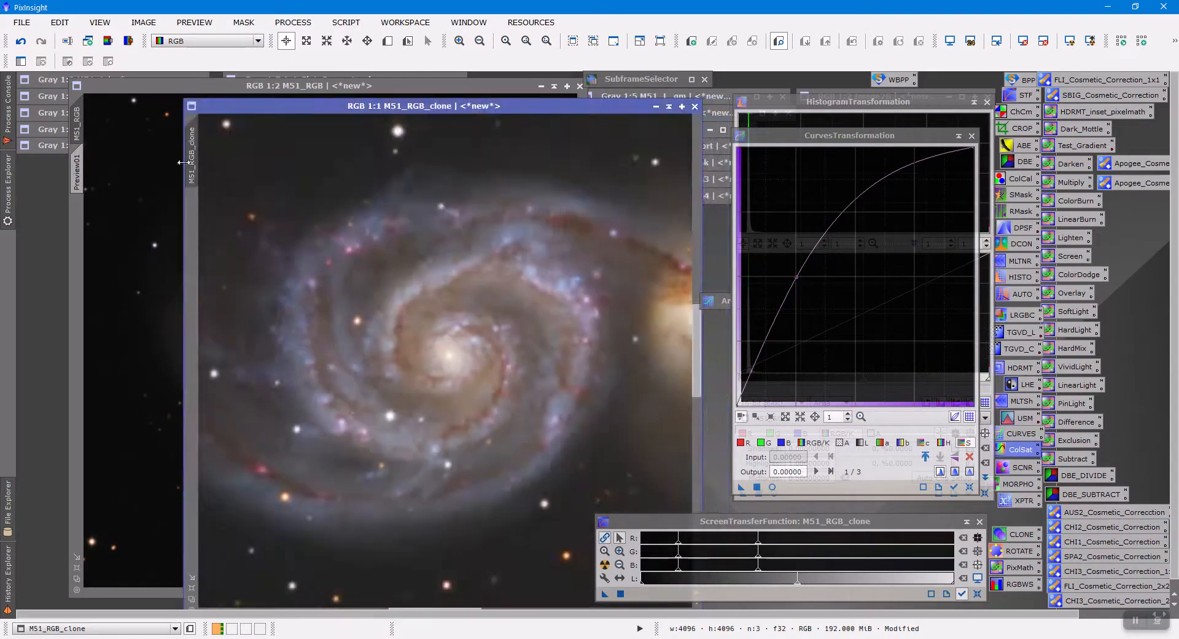
{"action": "left_click_drag", "start_coordinate": [194, 175], "coordinate": [79, 131]}
{"action": "left_click_drag", "start_coordinate": [389, 111], "coordinate": [274, 91]}
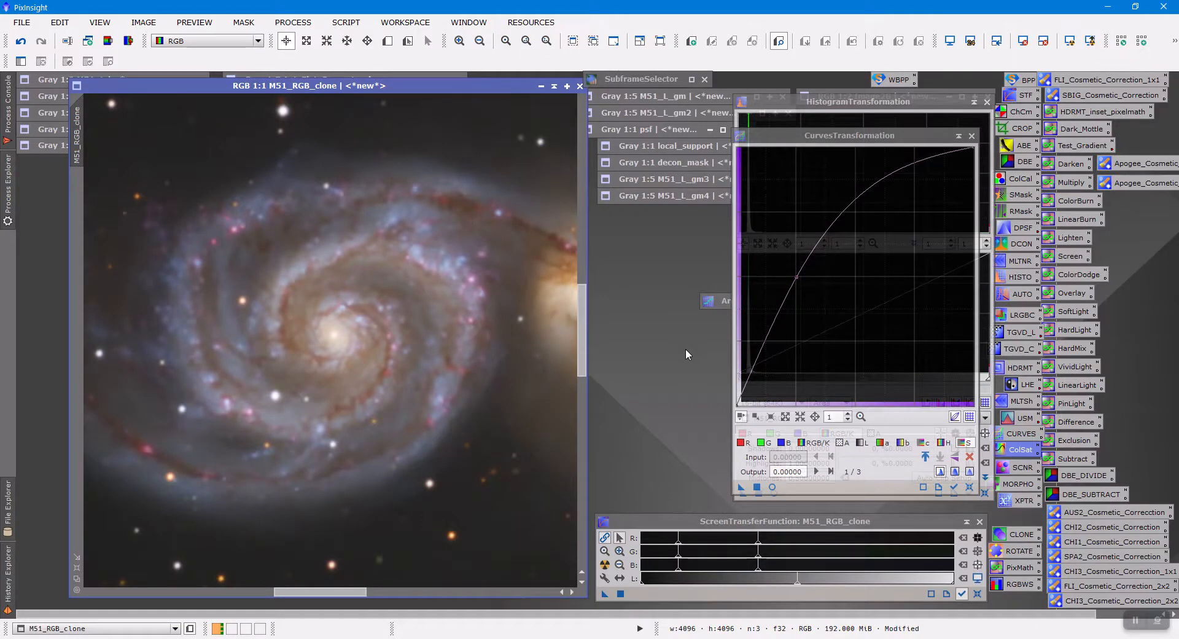
{"action": "key", "text": "ctrl+Page_Up"}
{"action": "key", "text": "ctrl+Page_Down"}
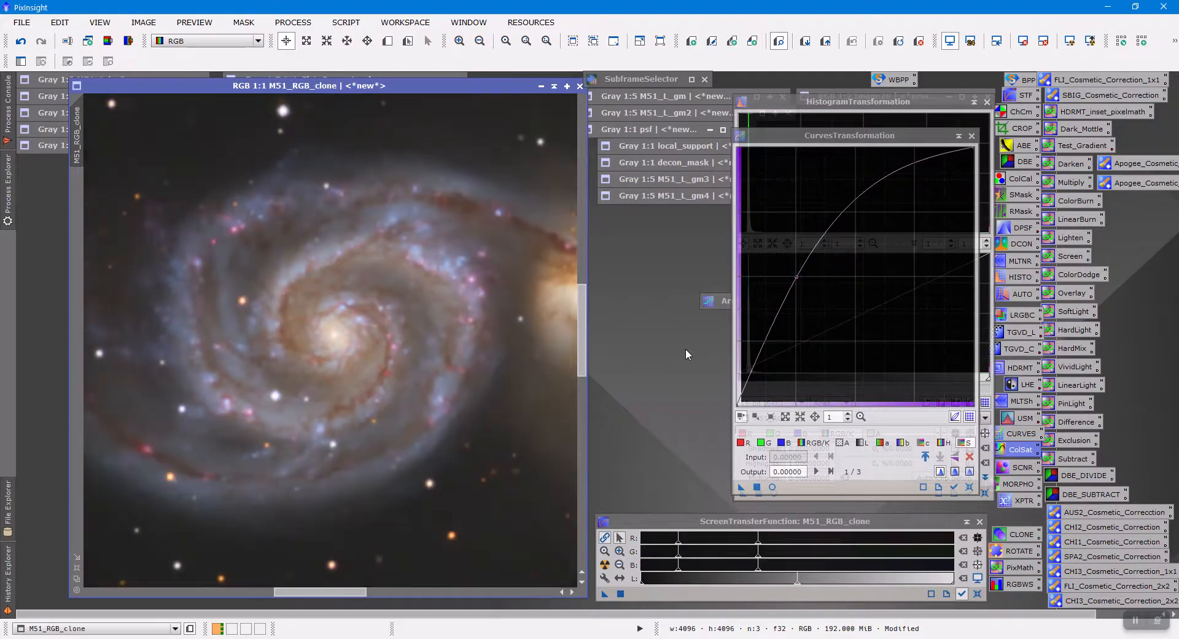
{"action": "key", "text": "ctrl+Page_Up"}
{"action": "key", "text": "ctrl+Page_Down"}
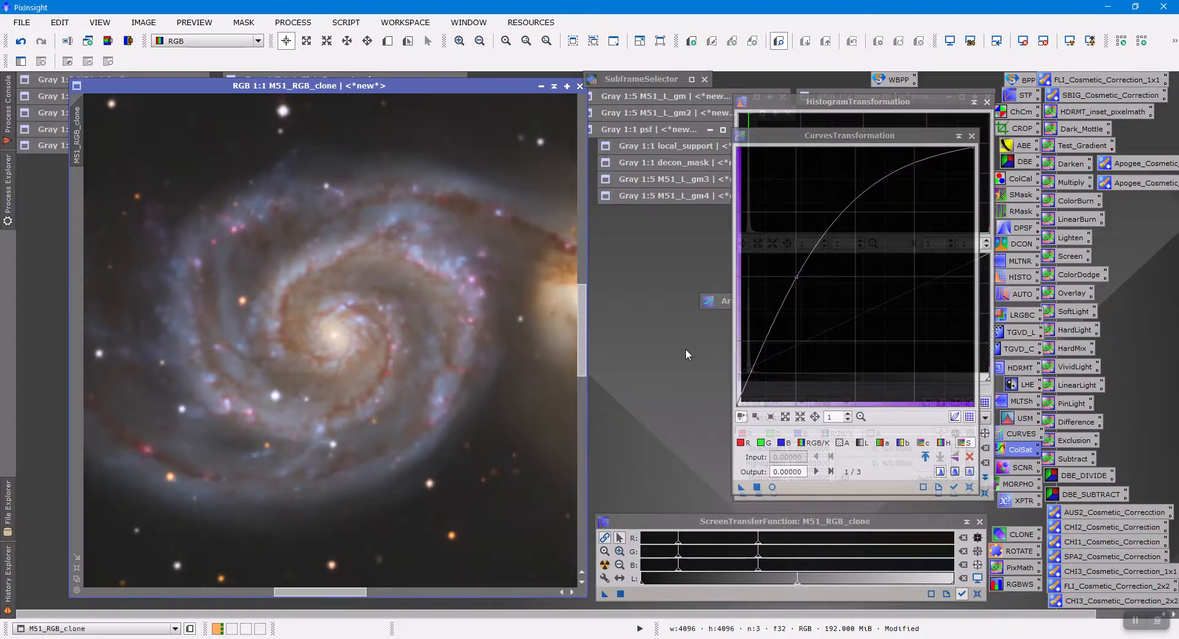
{"action": "key", "text": "ctrl+Page_Up"}
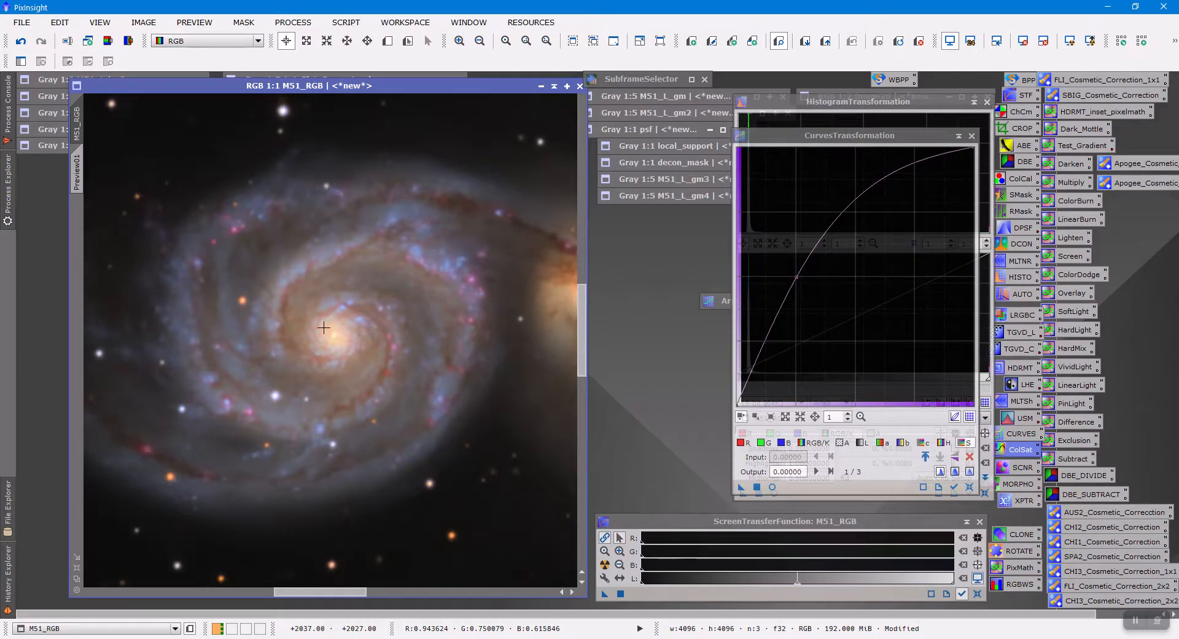
{"action": "key", "text": "ctrl+Page_Down"}
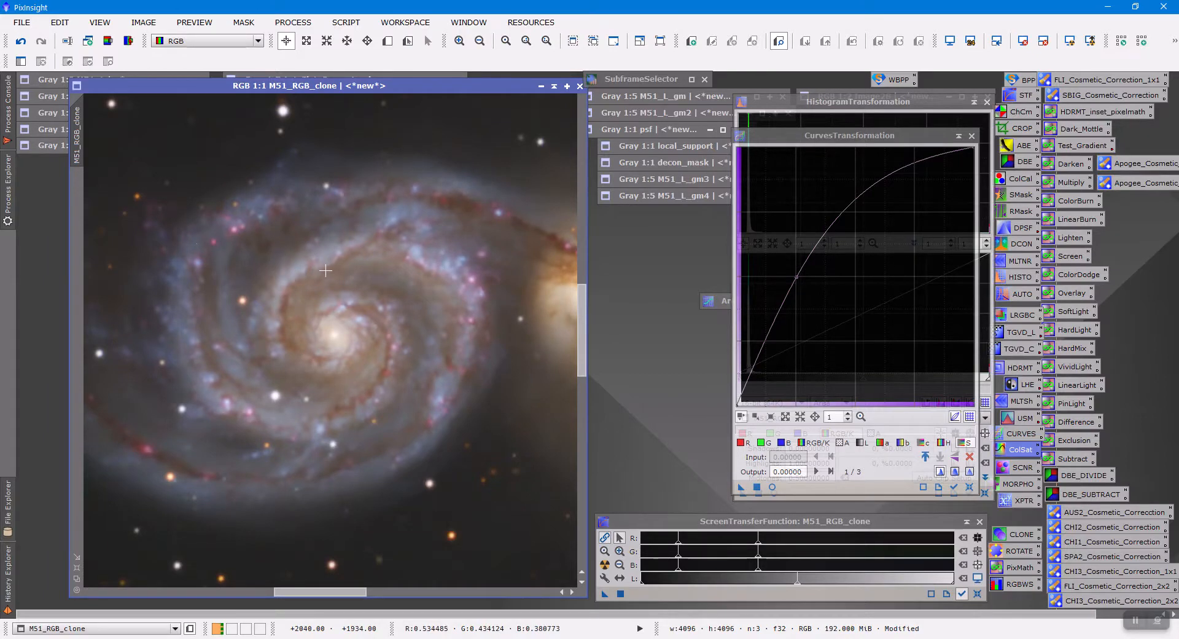
{"action": "key", "text": "ctrl+Page_Down"}
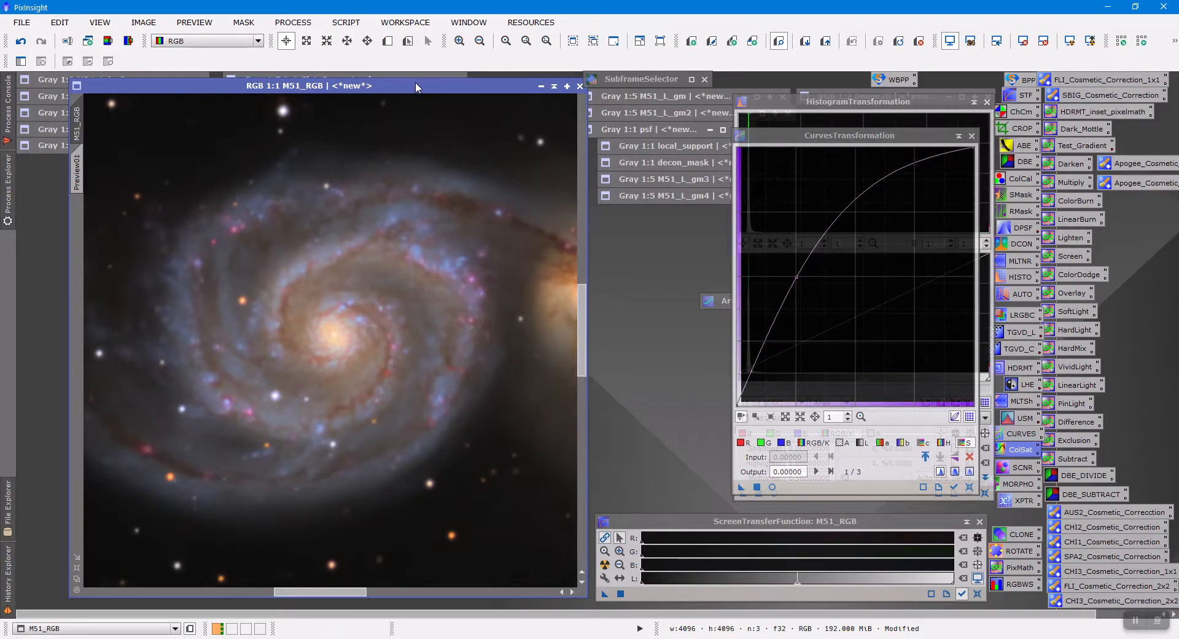
Offset the M51_RGB window and remove green from M51_RGB_clone using SCNR with Average Neutral protection and amount 1.00.
{"action": "left_click_drag", "start_coordinate": [415, 83], "coordinate": [469, 83]}
{"action": "left_click", "coordinate": [94, 87]}
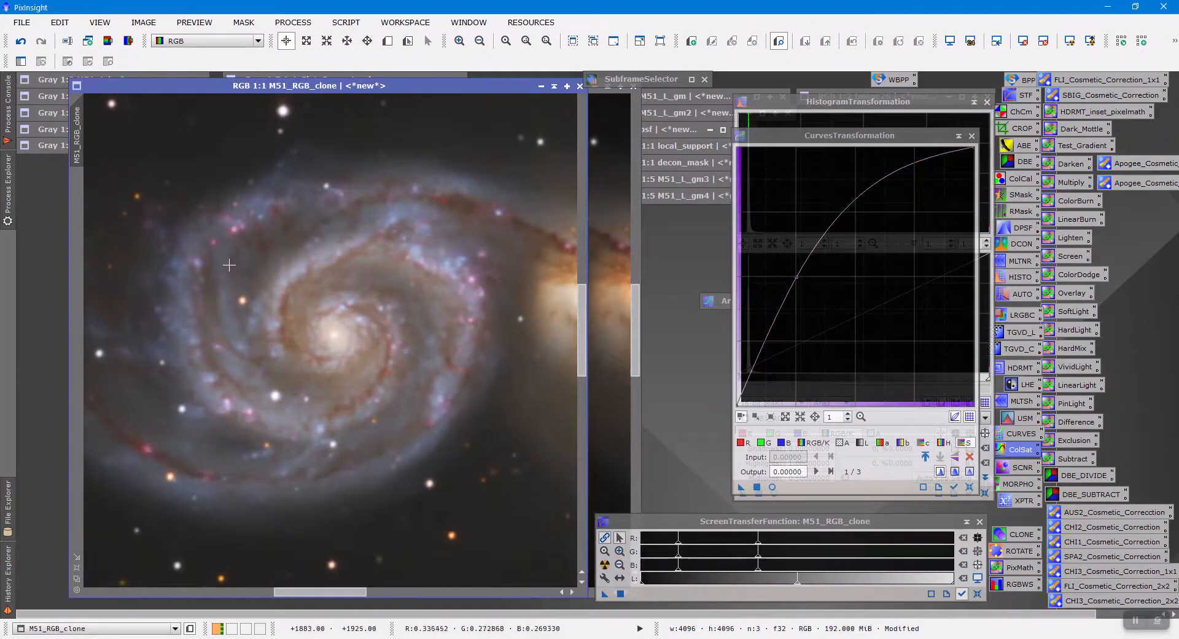
{"action": "double_click", "coordinate": [1015, 470]}
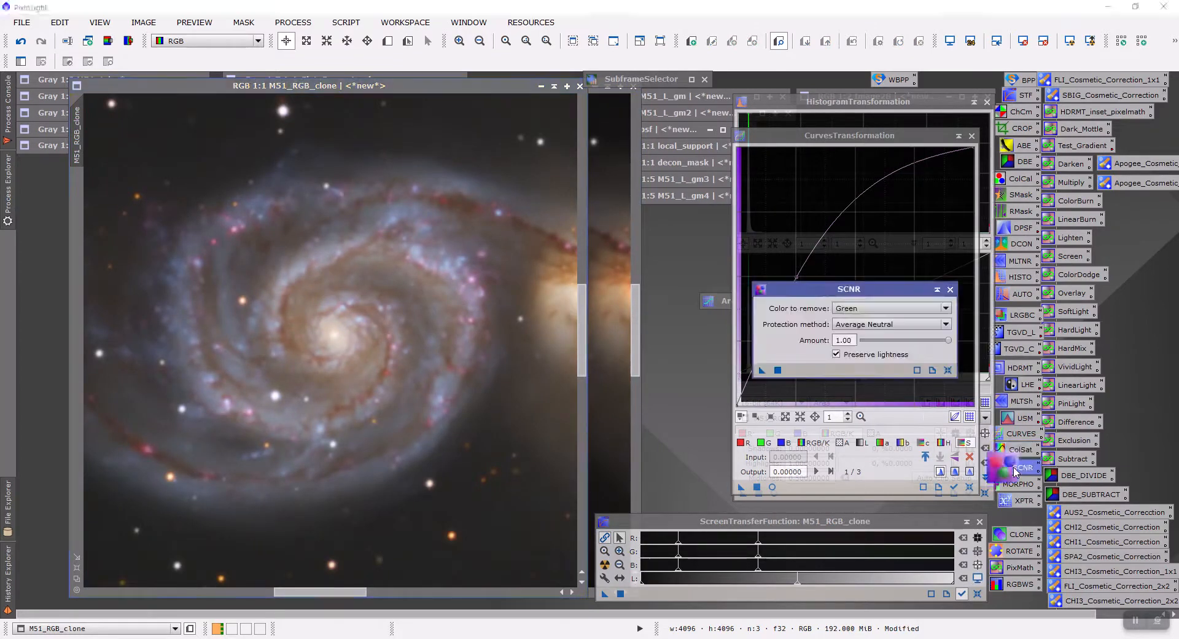
{"action": "left_click_drag", "start_coordinate": [763, 369], "coordinate": [413, 354]}
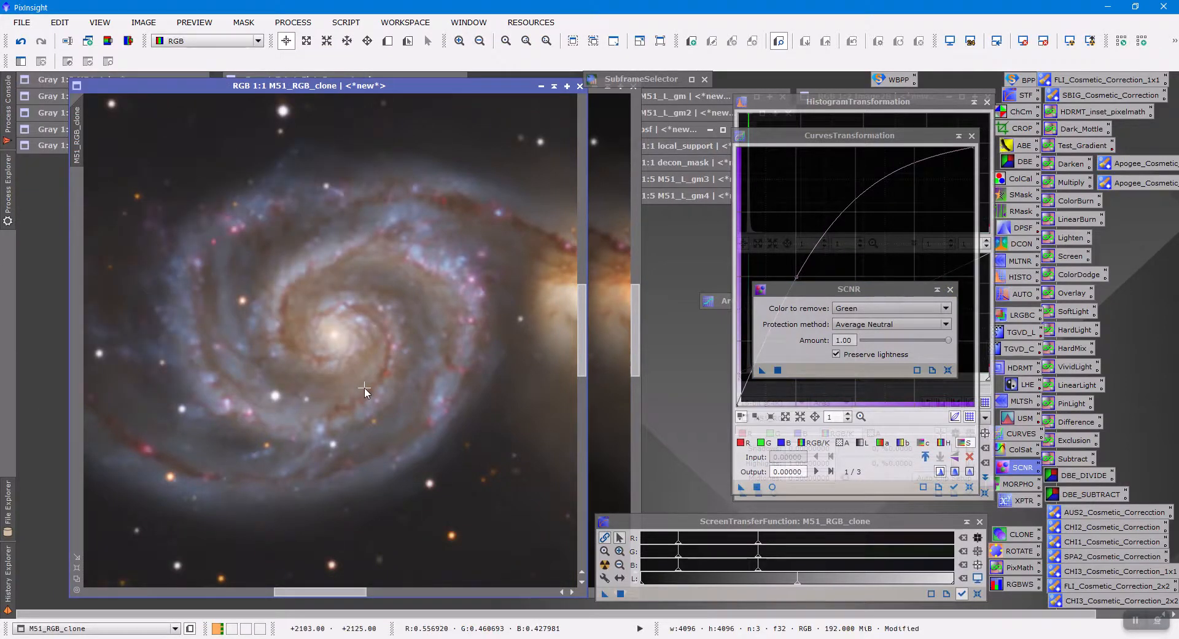
Minimize the M51_RGB_clone and M51_RGB windows, and close SCNR and CurvesTransformation.
{"action": "left_click", "coordinate": [554, 87]}
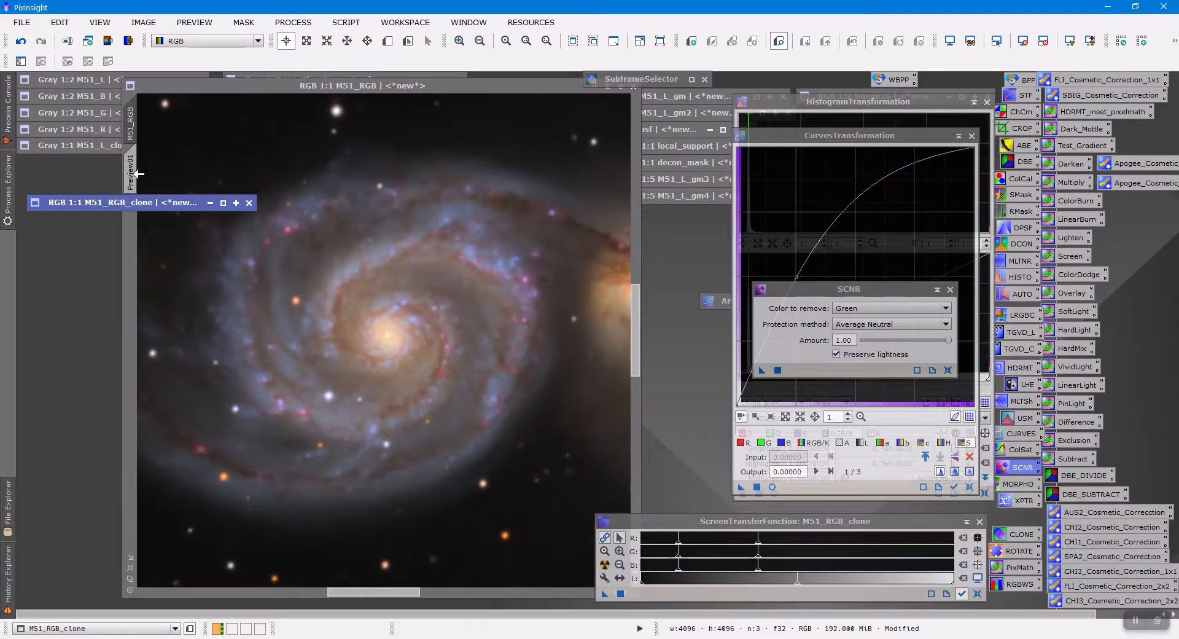
{"action": "left_click", "coordinate": [353, 86]}
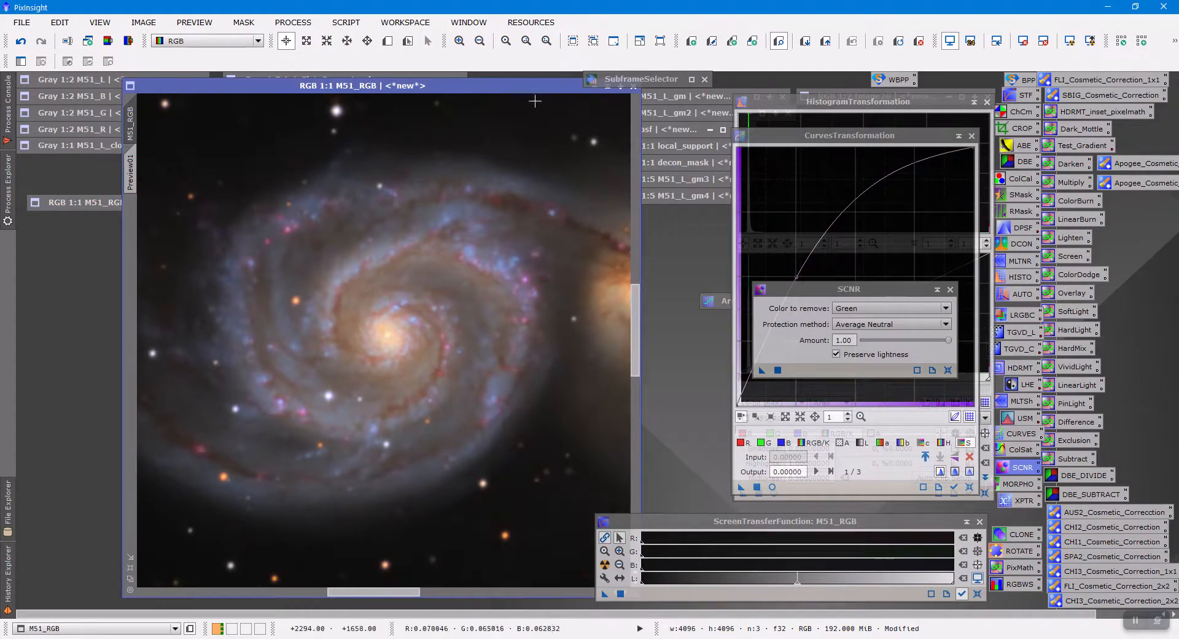
{"action": "left_click_drag", "start_coordinate": [527, 86], "coordinate": [476, 104]}
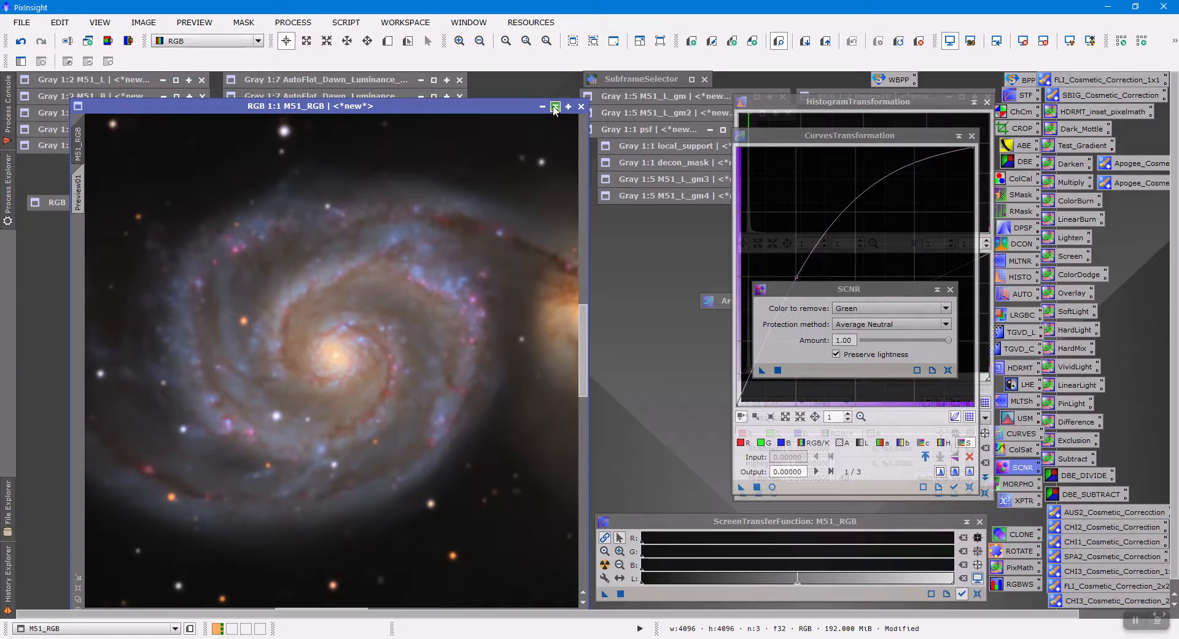
{"action": "left_click", "coordinate": [543, 107]}
{"action": "left_click_drag", "start_coordinate": [356, 359], "coordinate": [151, 158]}
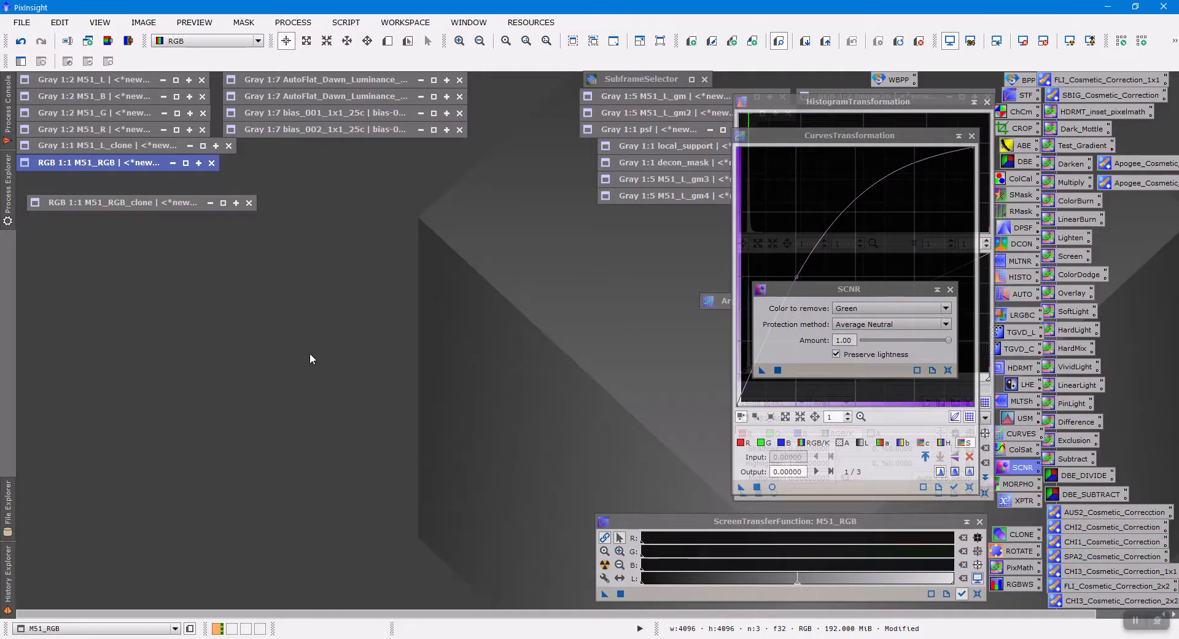
{"action": "left_click", "coordinate": [950, 289]}
{"action": "left_click", "coordinate": [972, 136]}
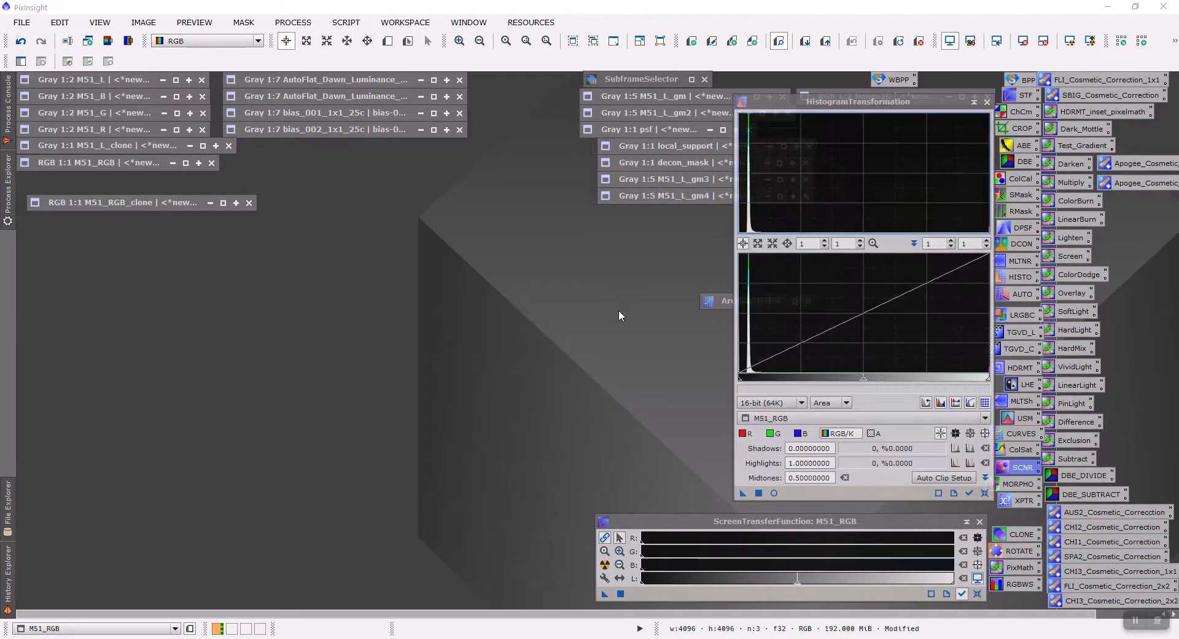